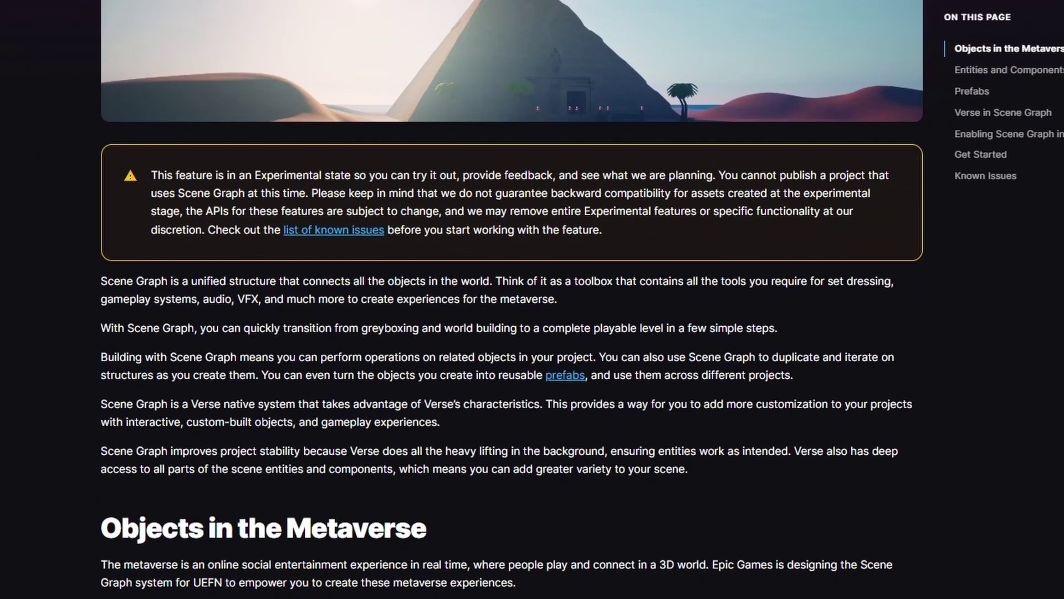
scroll(512, 300, down, 15)
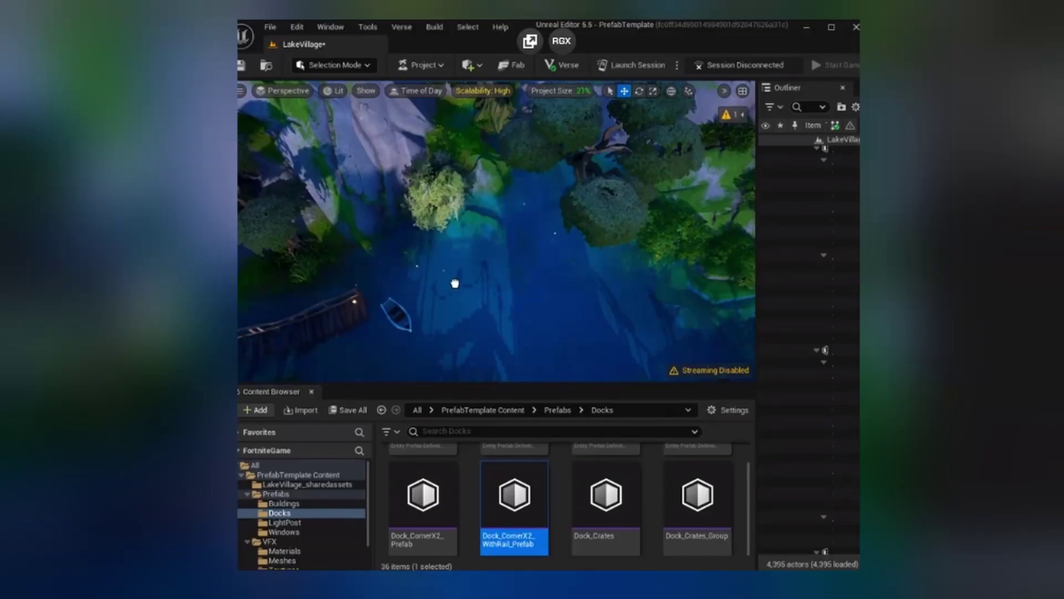
click(444, 316)
alt+drag(475, 373, 506, 447)
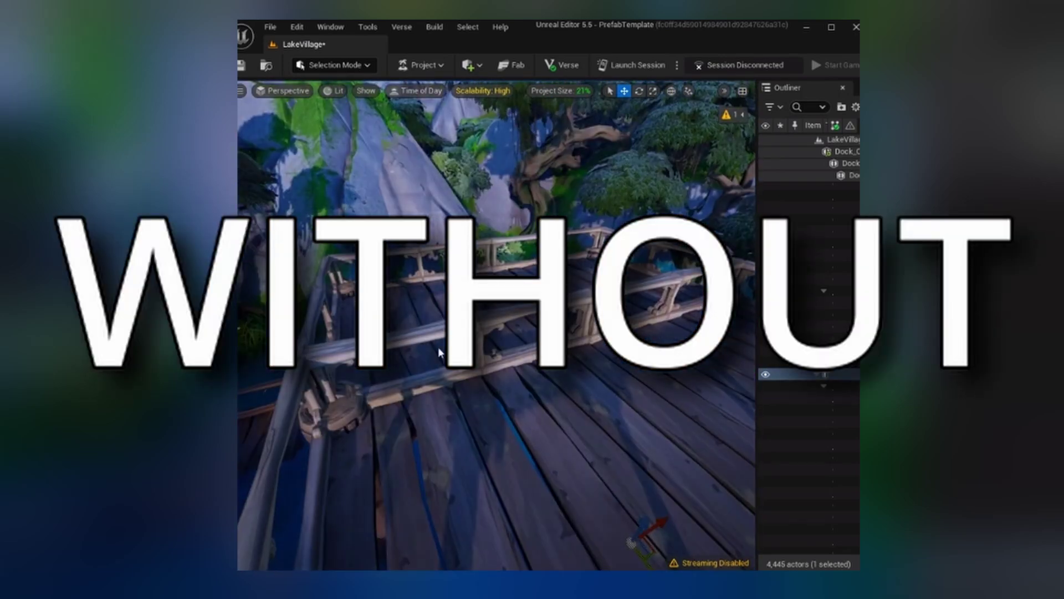
click(441, 335)
key(Delete)
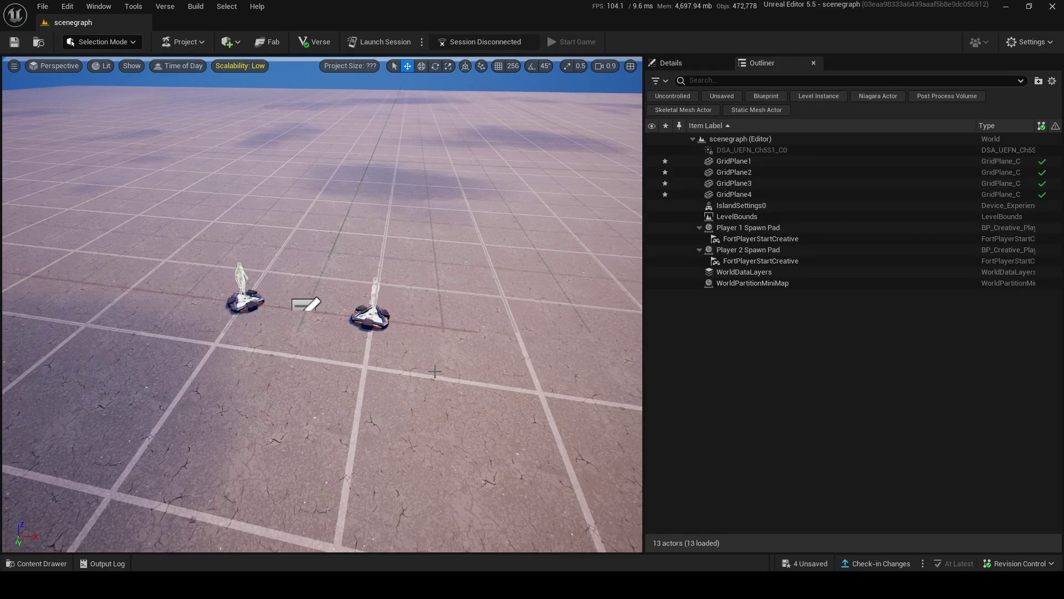
Open the settings of the current project.
click(199, 43)
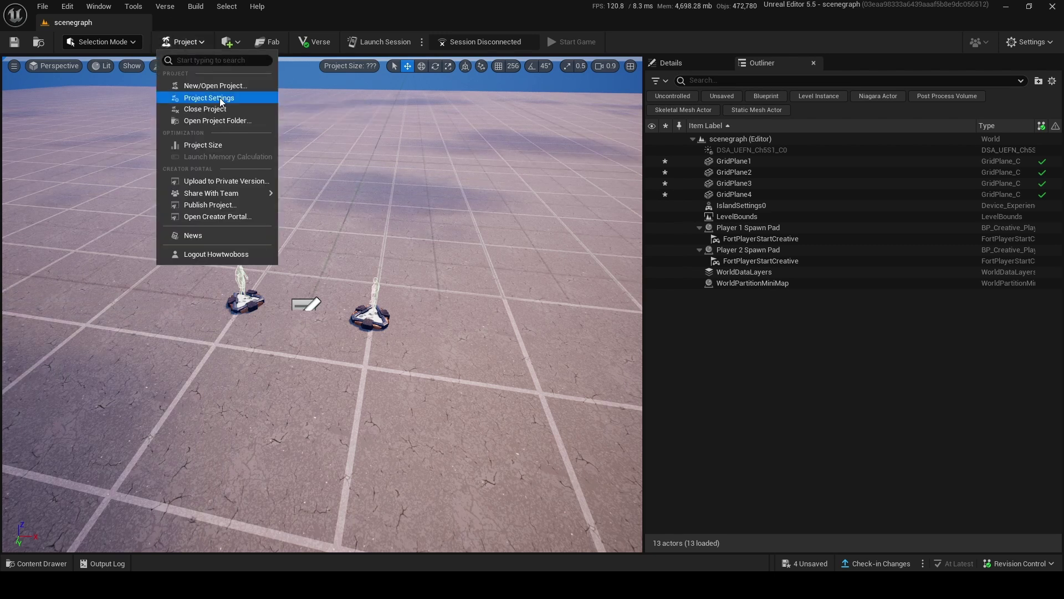
click(221, 98)
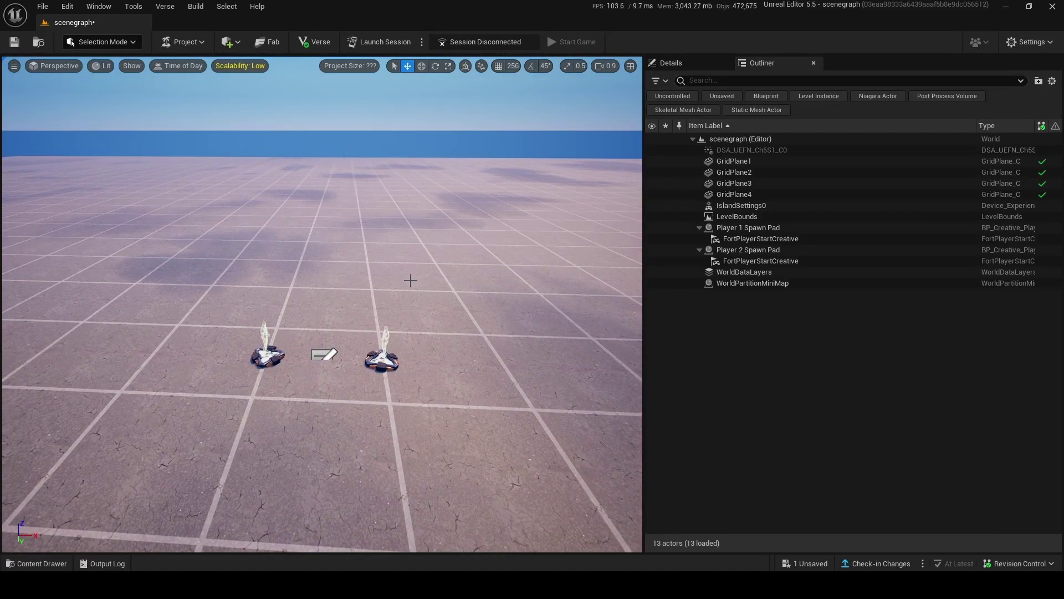
Create a folder named "stuff" in scenegraph Content and open it.
click(35, 563)
right_click(348, 422)
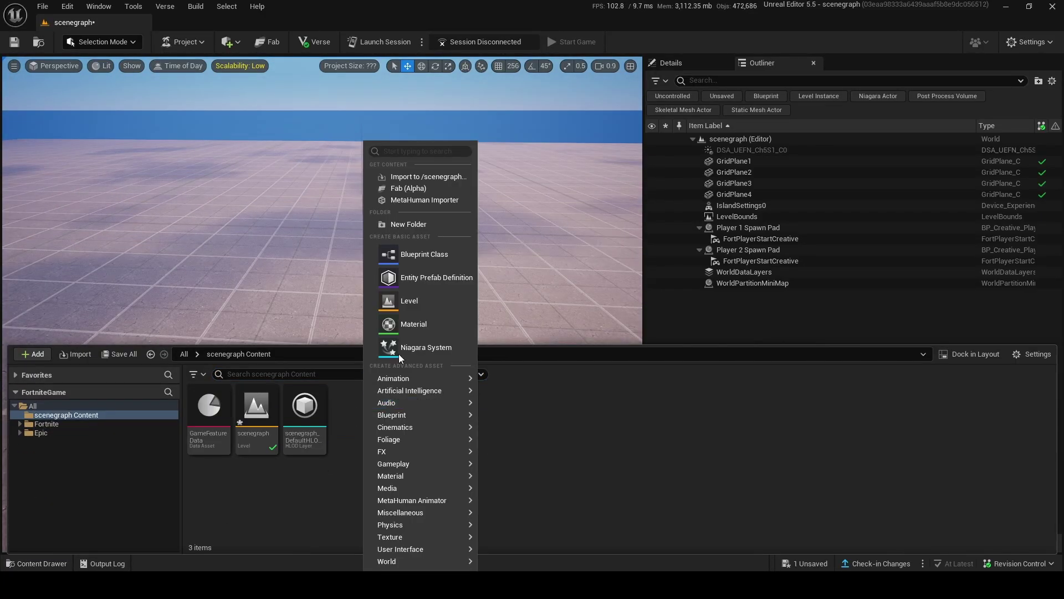
click(408, 224)
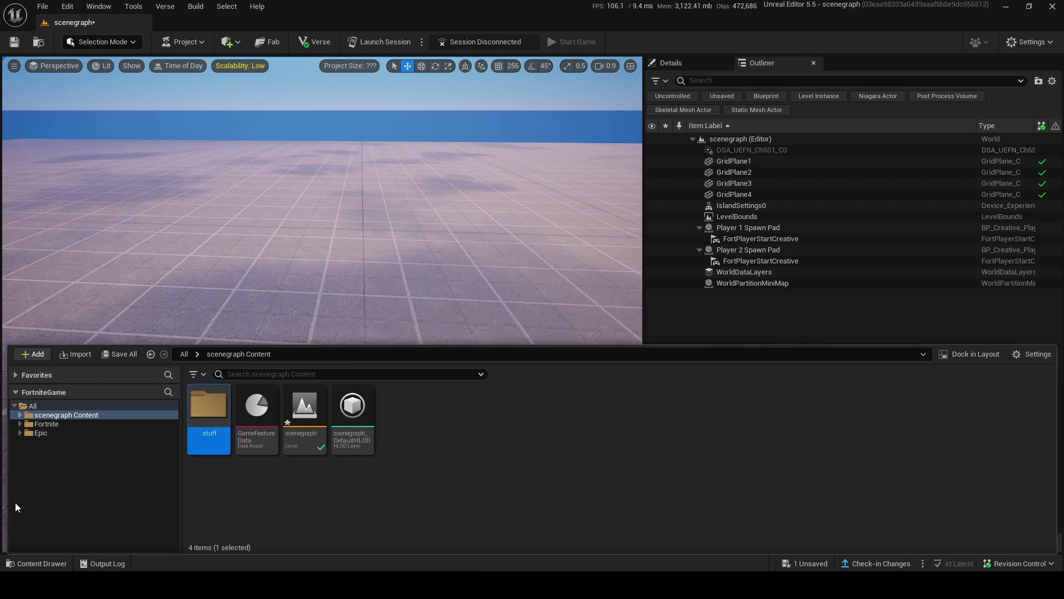
double_click(209, 416)
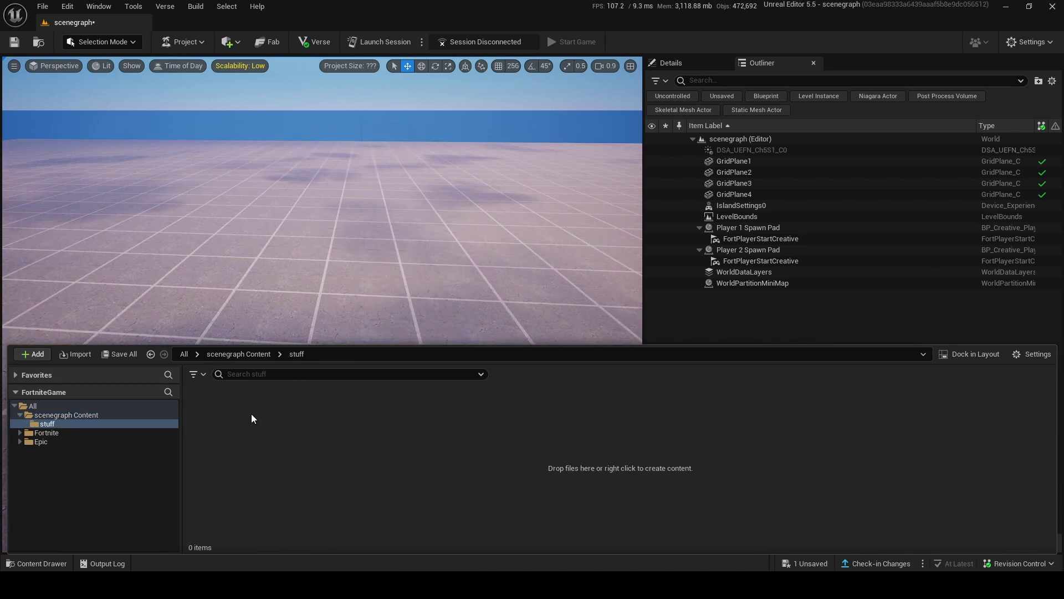
Create an Entity Prefab Definition named "cube" in the stuff folder and open it for editing.
right_click(251, 413)
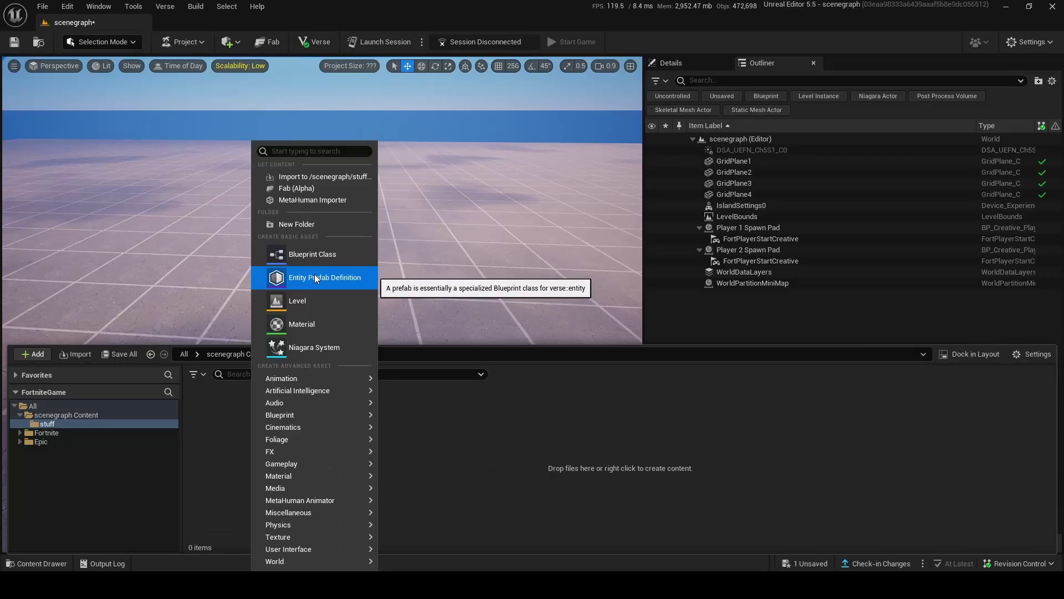
click(314, 277)
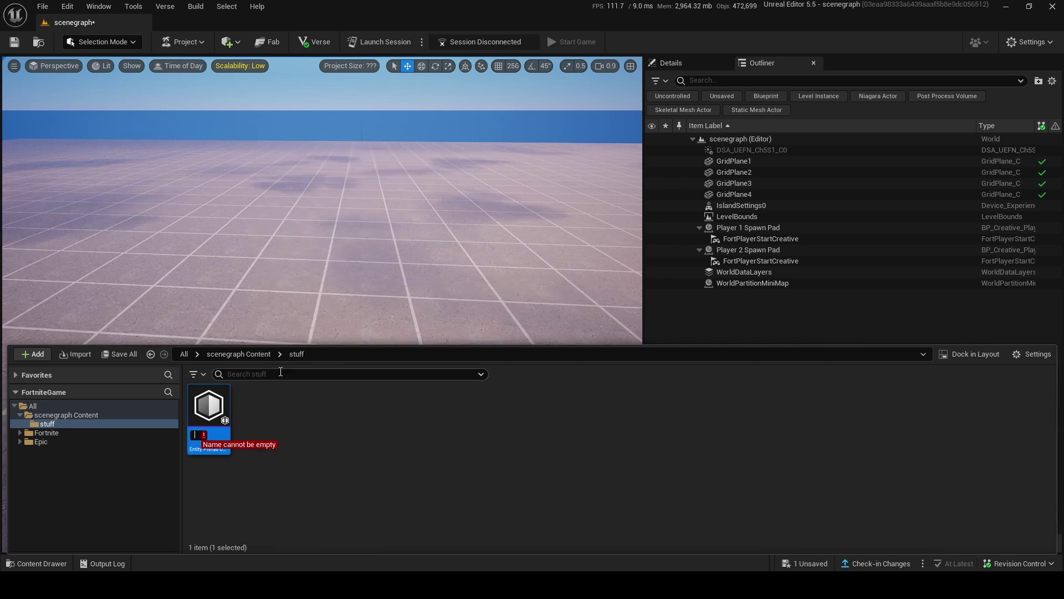
text(cube)
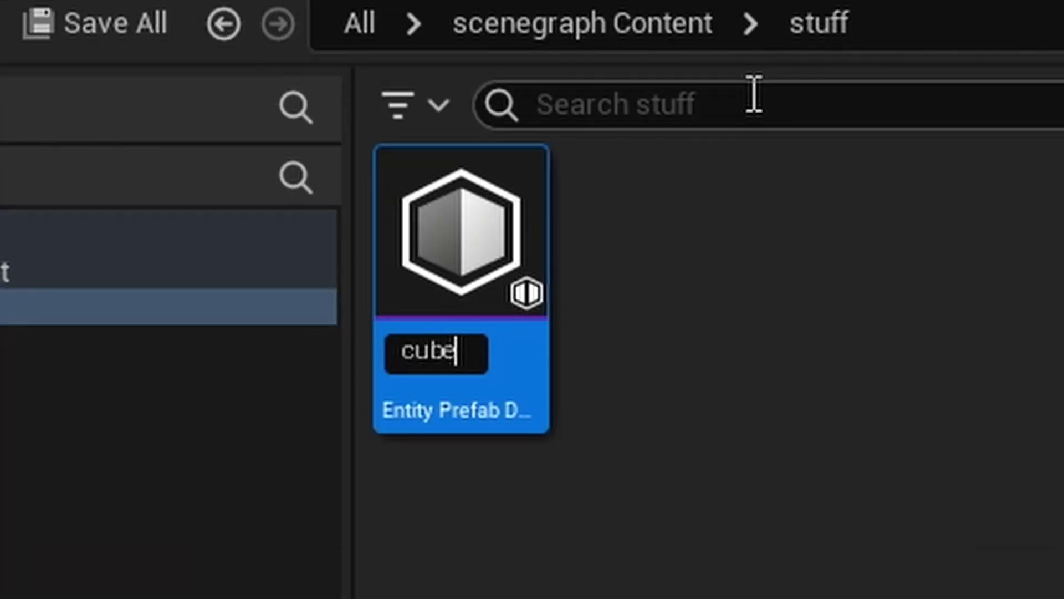
key(Return)
double_click(421, 300)
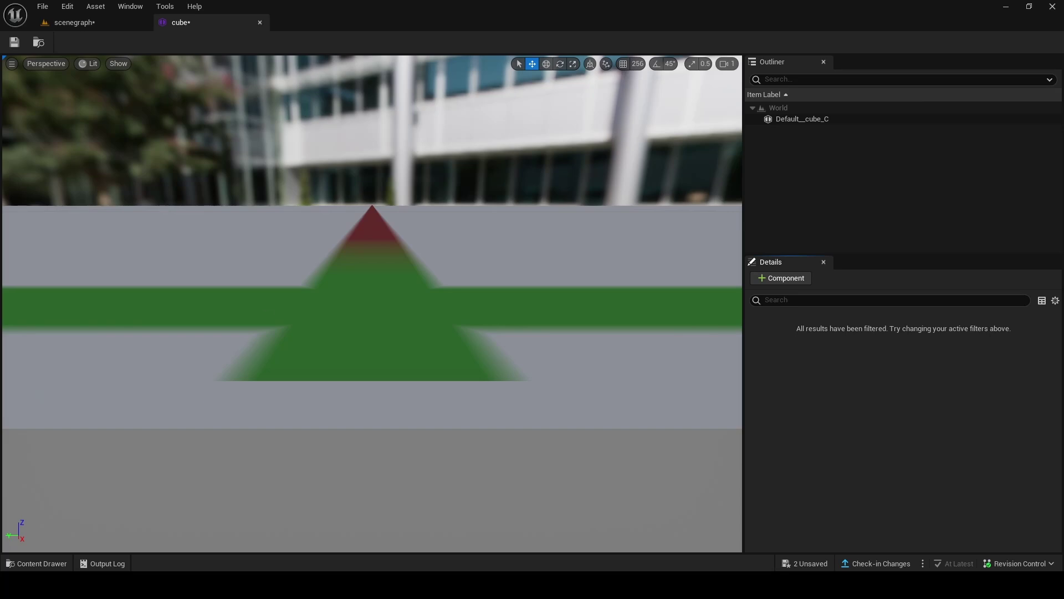
Add a mesh_component with the Cube mesh to the prefab's root entity, Default__cube_C.
right_drag(372, 303, 421, 310)
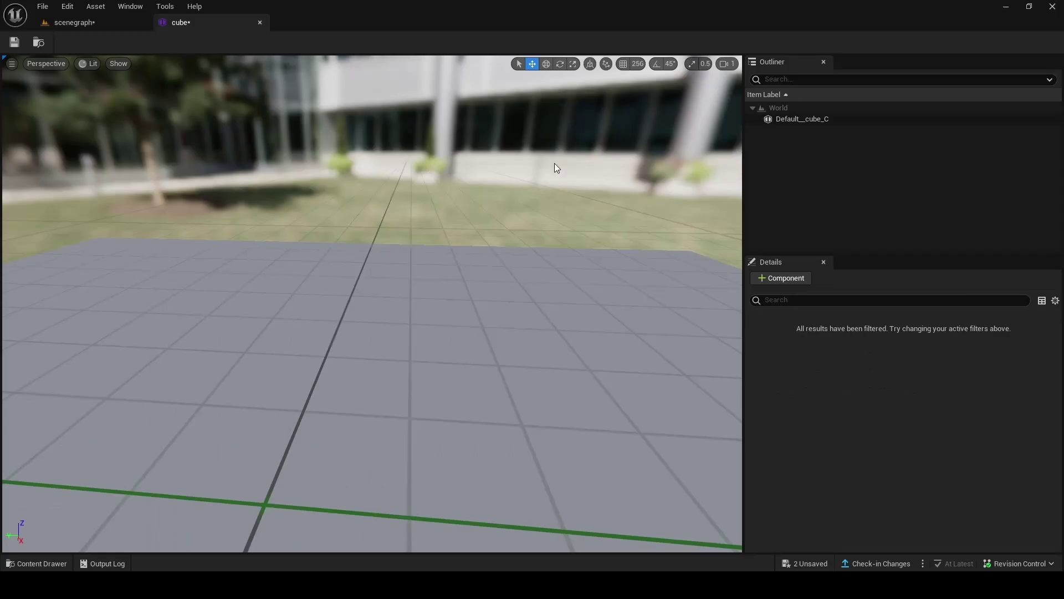
right_drag(554, 163, 515, 168)
click(798, 119)
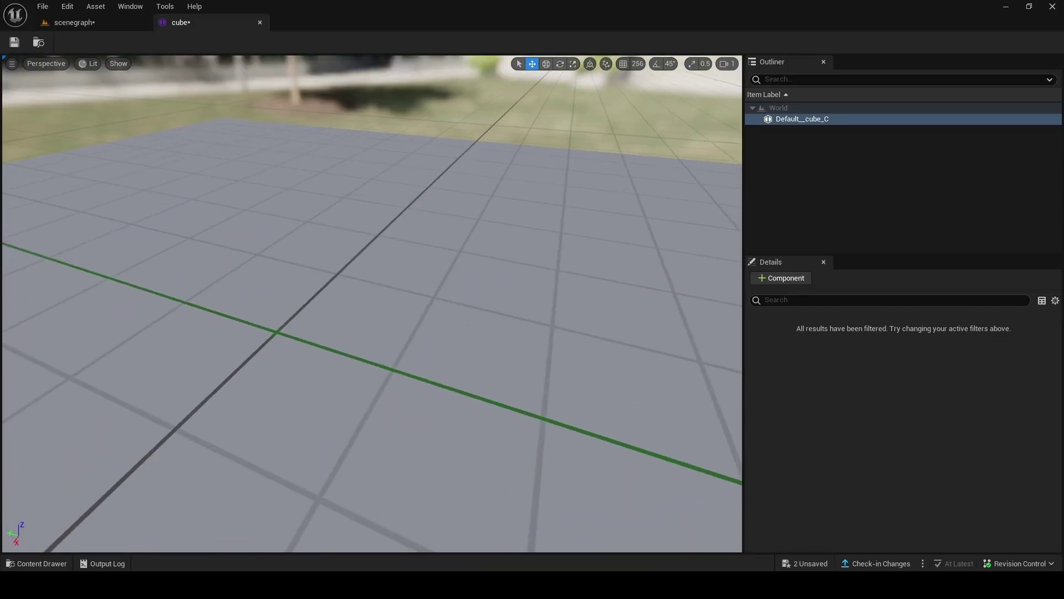
click(816, 133)
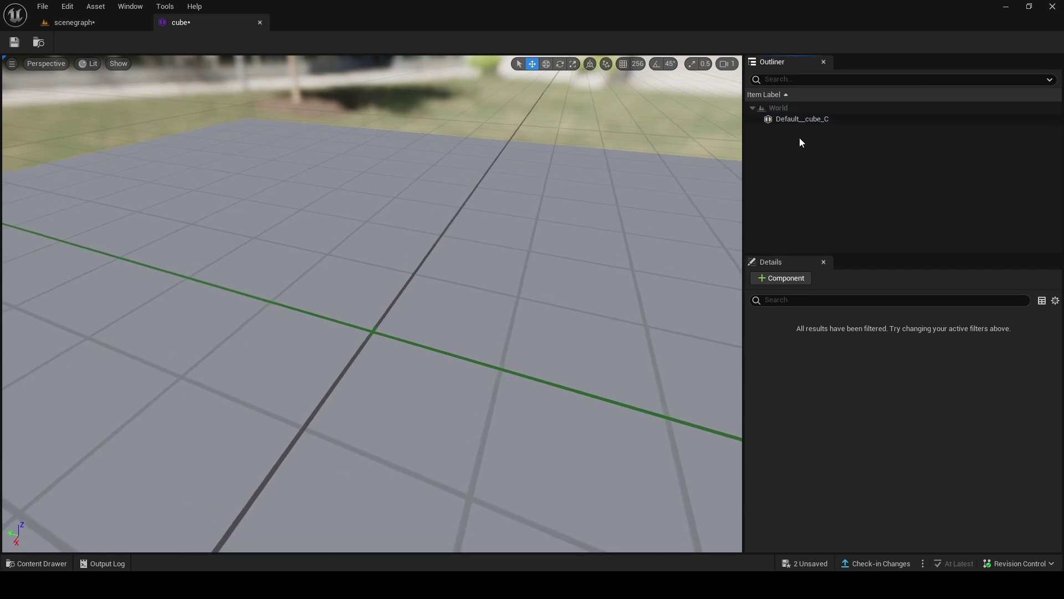
click(806, 121)
click(781, 279)
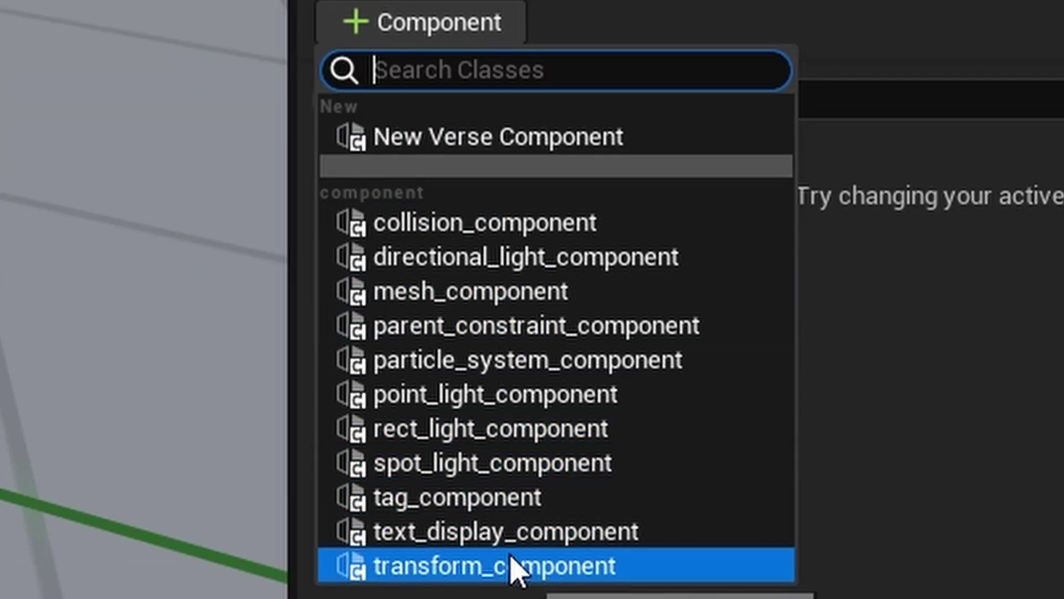
click(435, 296)
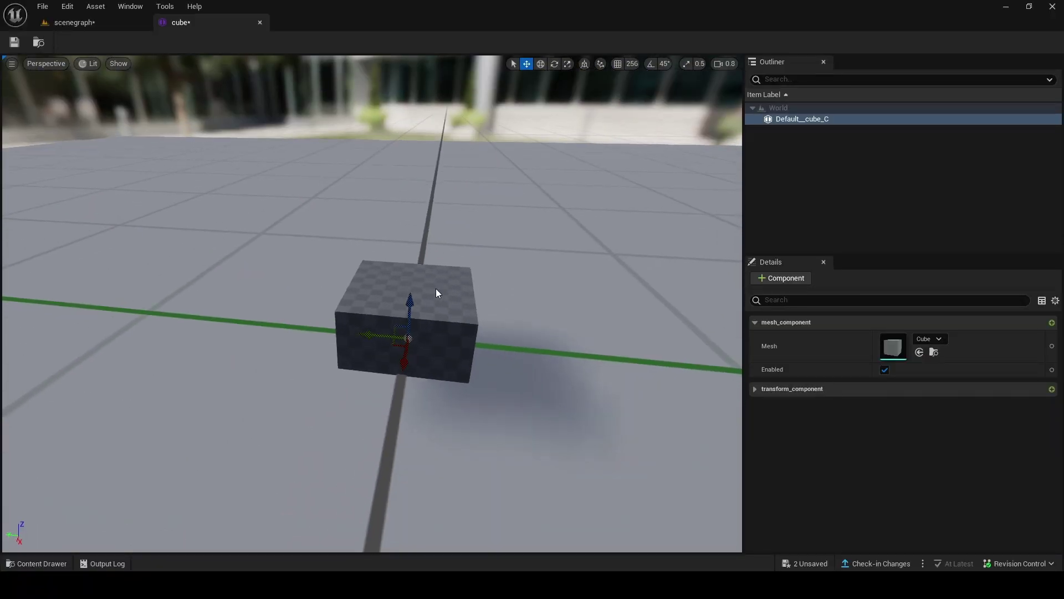
Raise the cube about 48 units along Z onto the floor and expand its initial relative transform values.
right_drag(436, 288, 354, 288)
drag(468, 285, 475, 236)
right_drag(475, 236, 527, 228)
key(s)
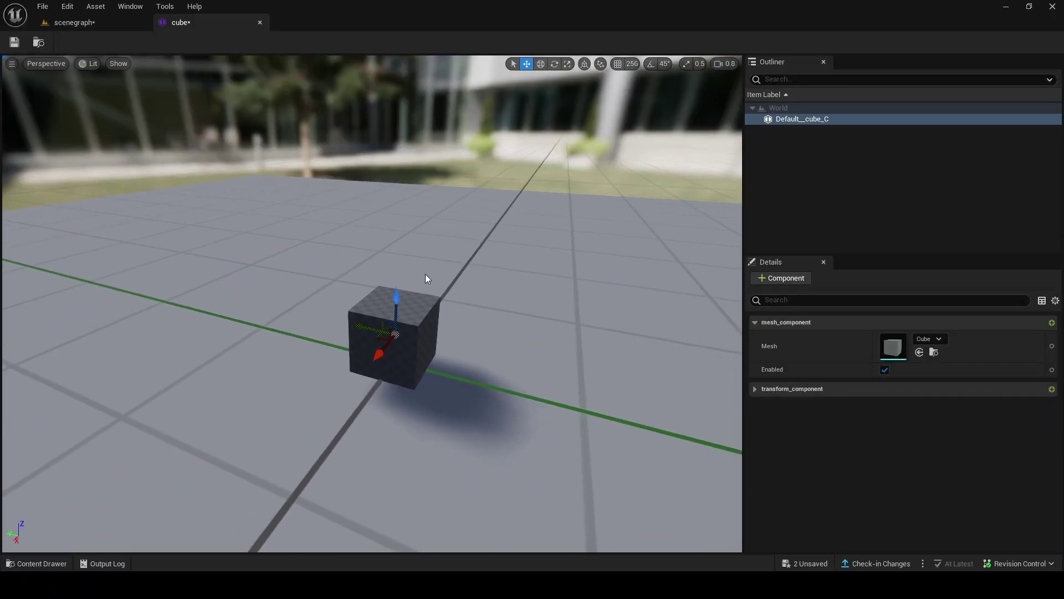
click(754, 386)
click(756, 402)
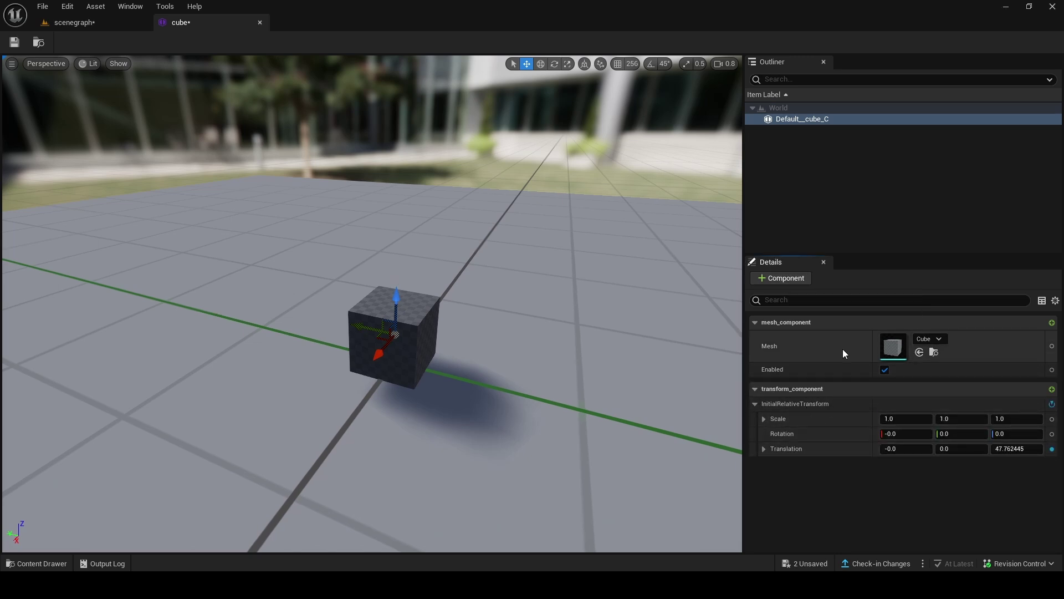
Move the cube about 8.5 units along the Y axis.
key(w)
right_drag(637, 346, 638, 394)
right_drag(431, 297, 461, 311)
key(w)
key(s)
key(w)
key(d)
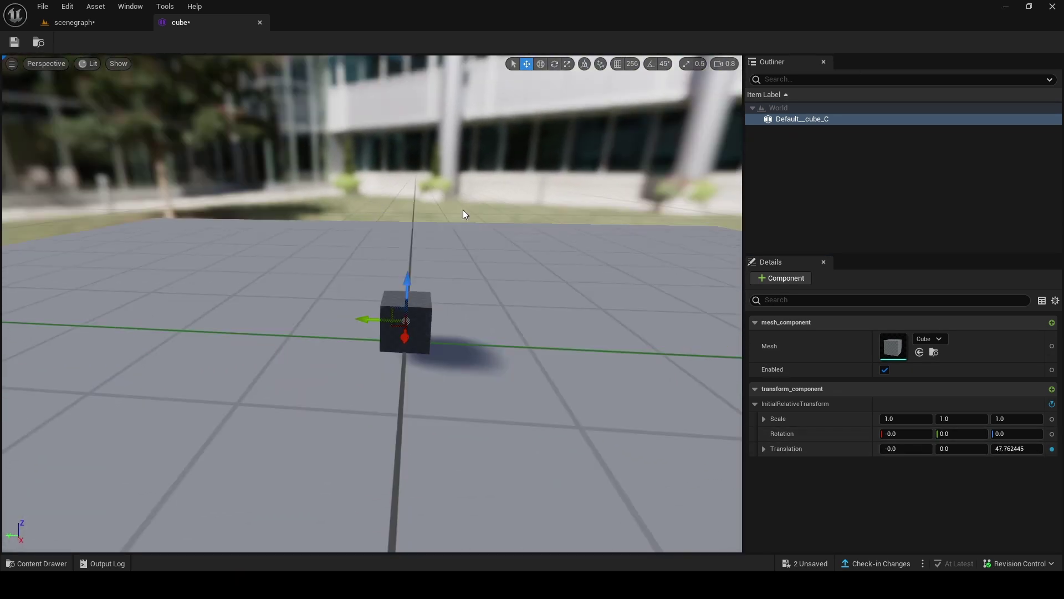
mouse_move(363, 355)
mouse_down()
mouse_move(443, 381)
mouse_move(355, 355)
mouse_up()
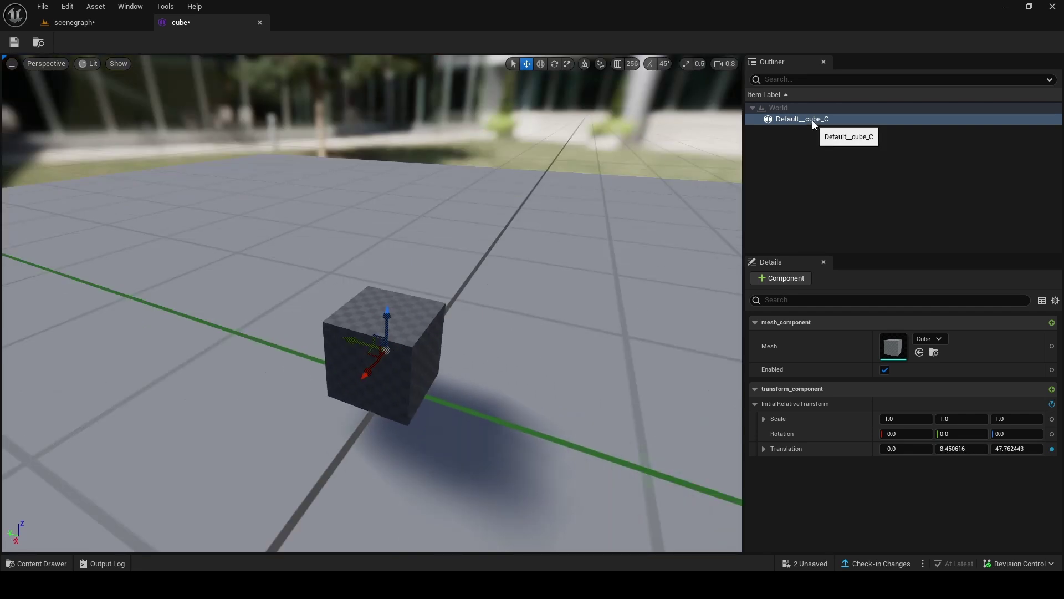
Add a new child entity under the root entity Default__cube_C.
right_click(812, 119)
mouse_move(850, 140)
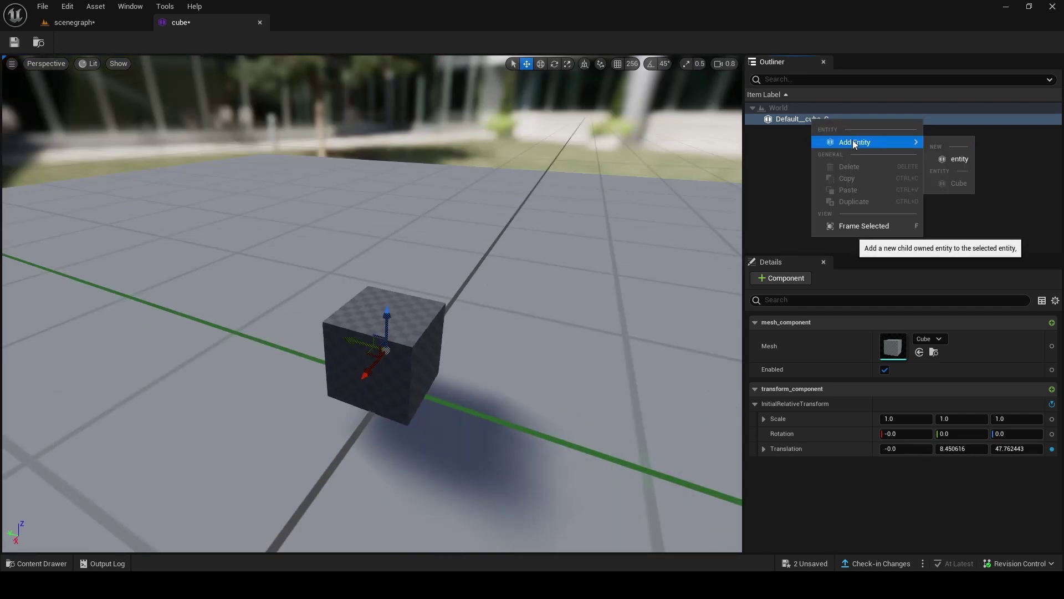
click(953, 160)
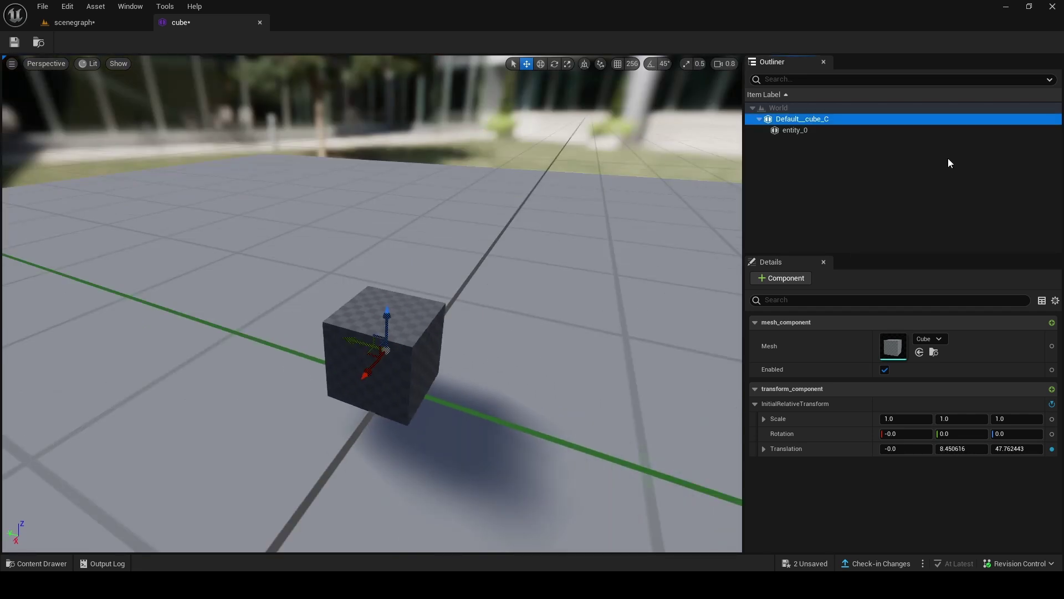
Give the child entity a mesh_component with the Cube mesh and raise it about 113 units above the root cube.
click(807, 132)
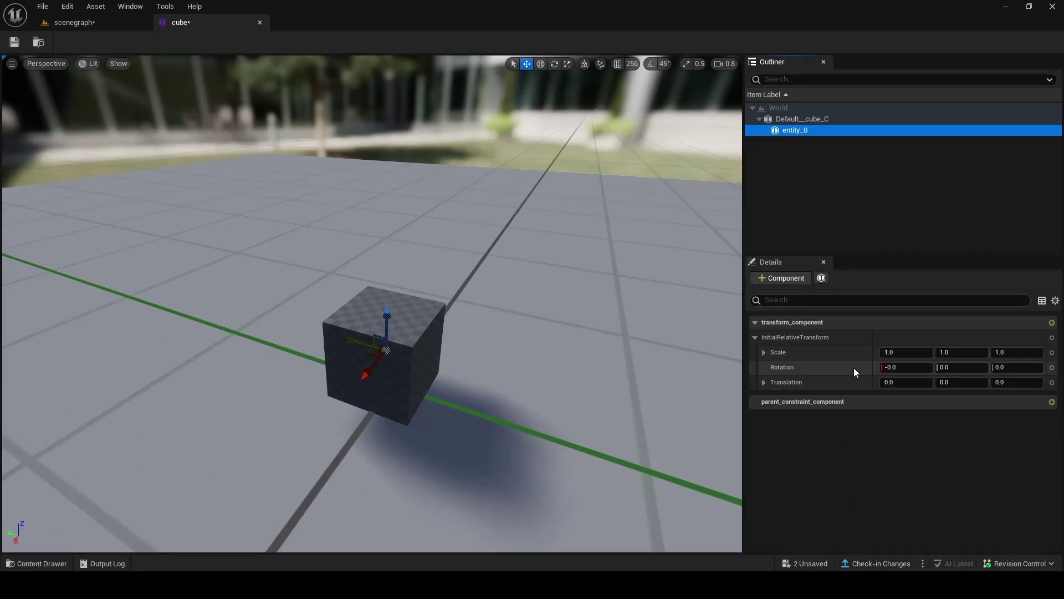
click(834, 117)
click(829, 131)
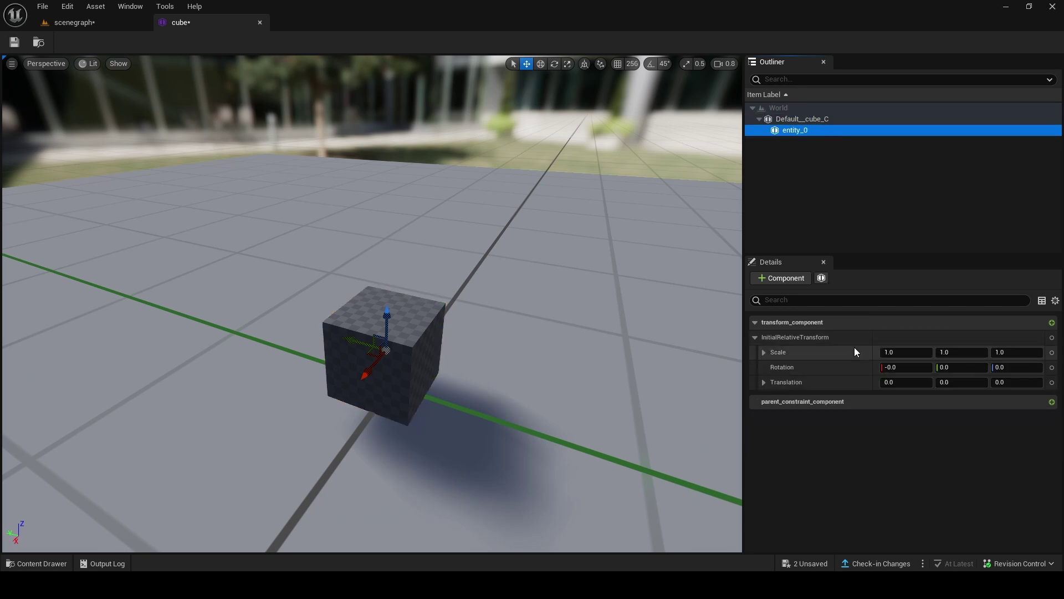
click(787, 281)
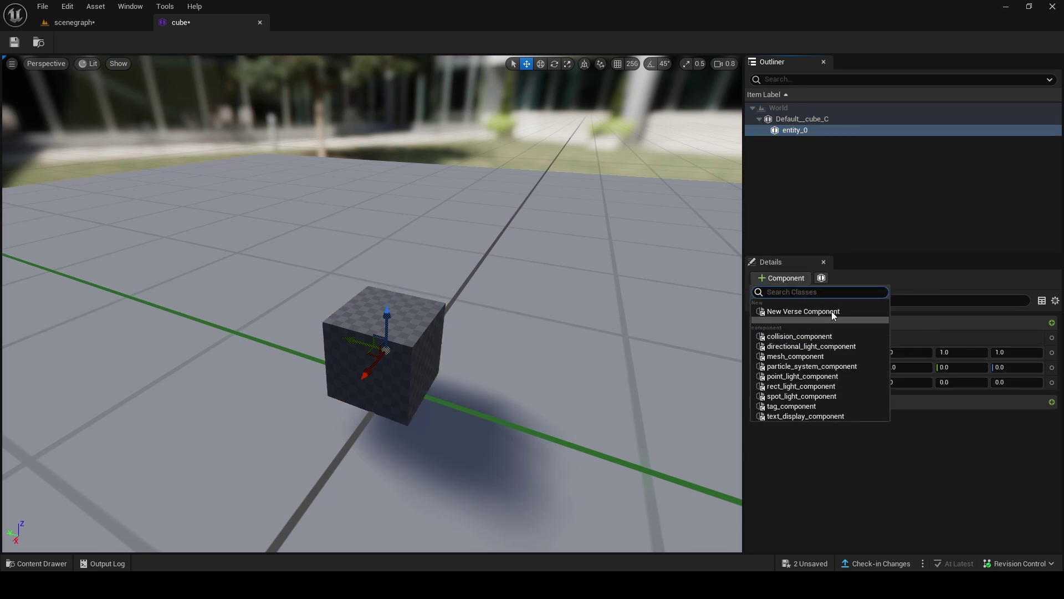
click(830, 360)
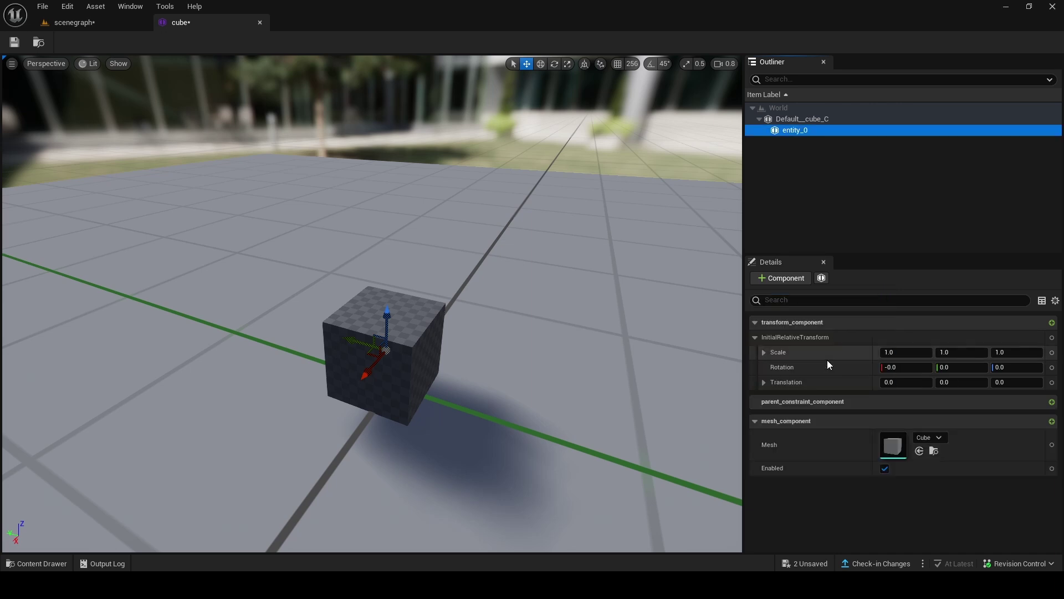
drag(387, 315, 382, 207)
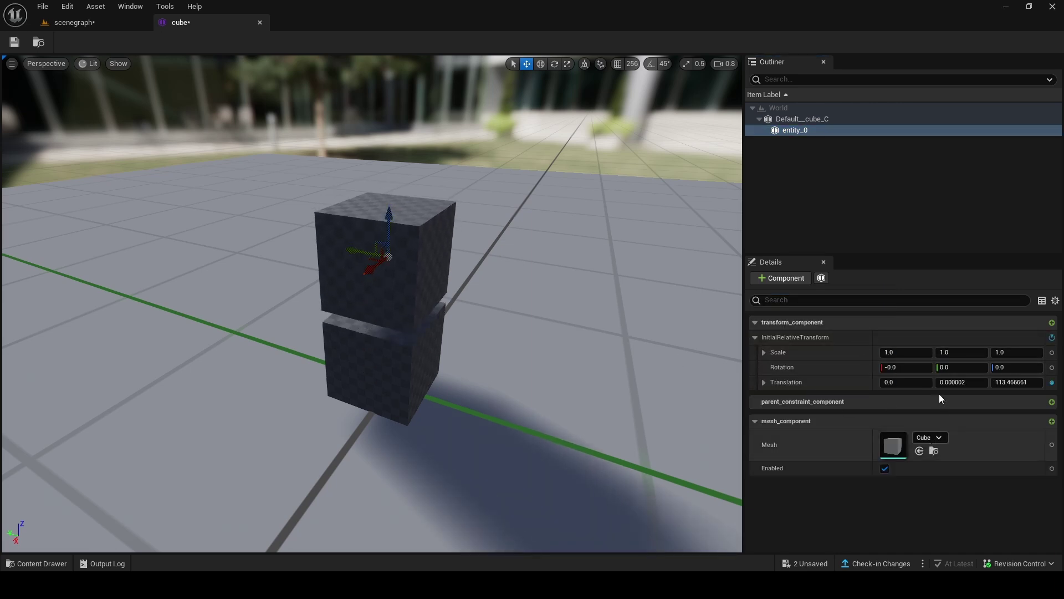
Switch the child entity's mesh to Cone and lower it onto the cube, at a Z translation of about 101.
click(936, 437)
click(949, 341)
key(a)
right_drag(525, 276, 651, 245)
scroll(525, 275, down, 1)
key(d)
drag(388, 239, 387, 251)
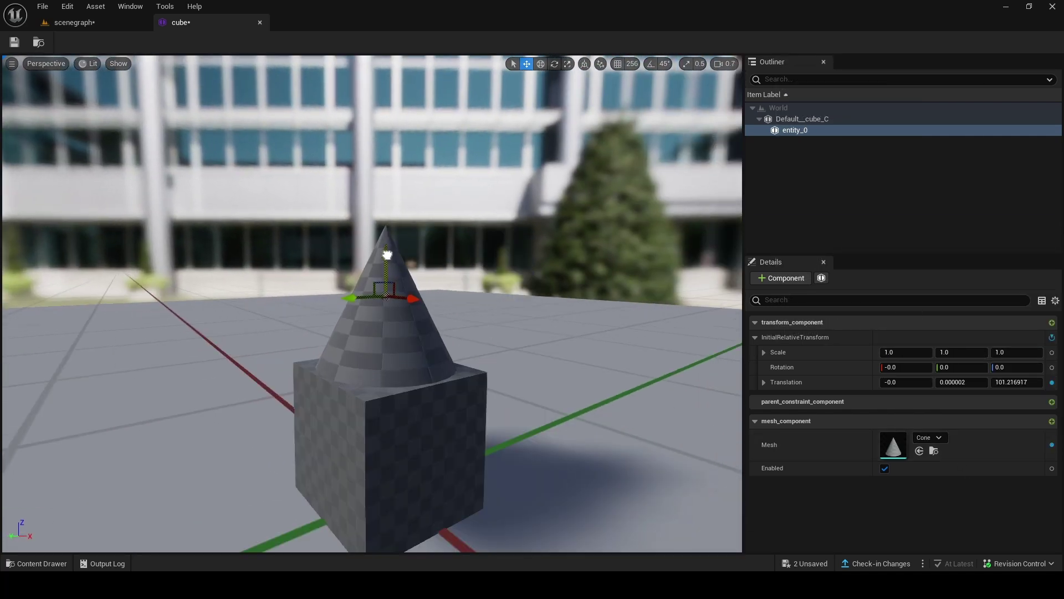
Select the root cube entity and move it slightly back along the Y axis together with its child cone.
key(d)
right_drag(387, 255, 255, 285)
key(s)
click(366, 382)
right_drag(453, 325, 481, 347)
key(a)
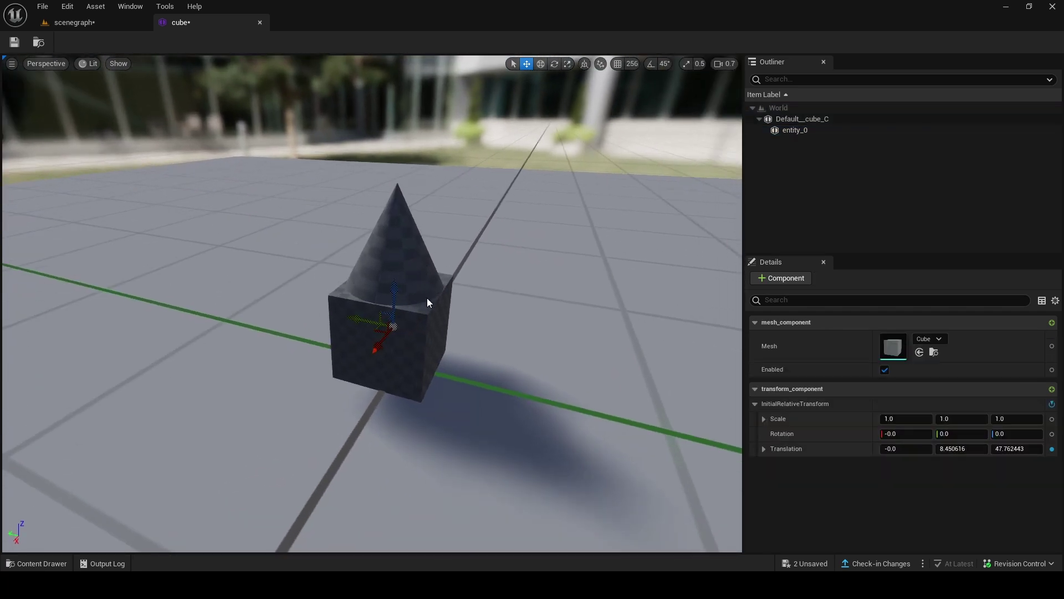
click(803, 121)
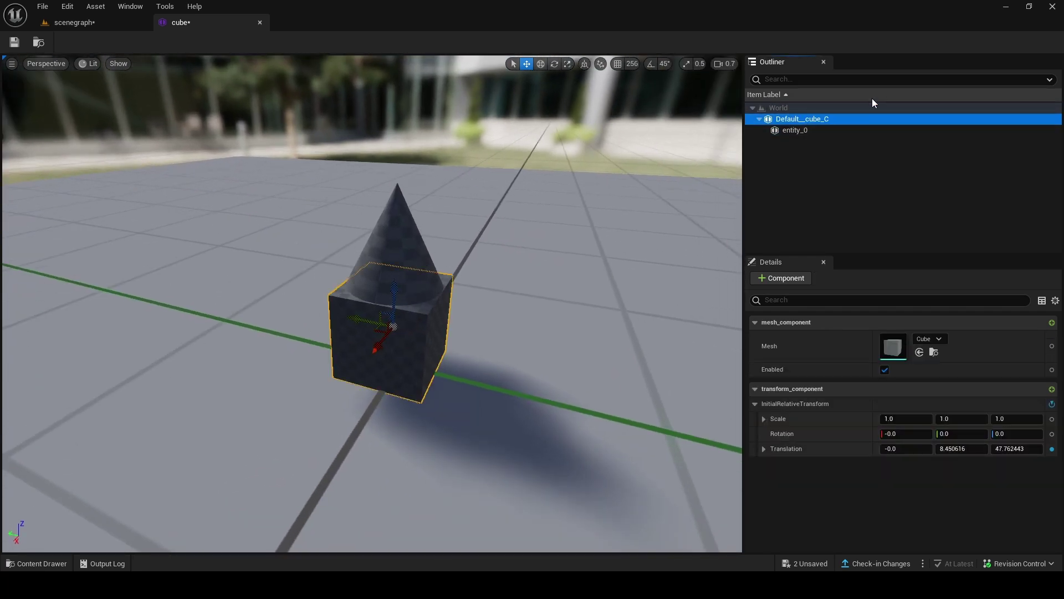
mouse_move(362, 318)
mouse_down()
mouse_move(308, 304)
mouse_move(244, 311)
mouse_move(496, 375)
mouse_move(369, 321)
mouse_up()
Move the child cone along Y well away from the cube, and shift the root entity with the cone offset.
click(817, 131)
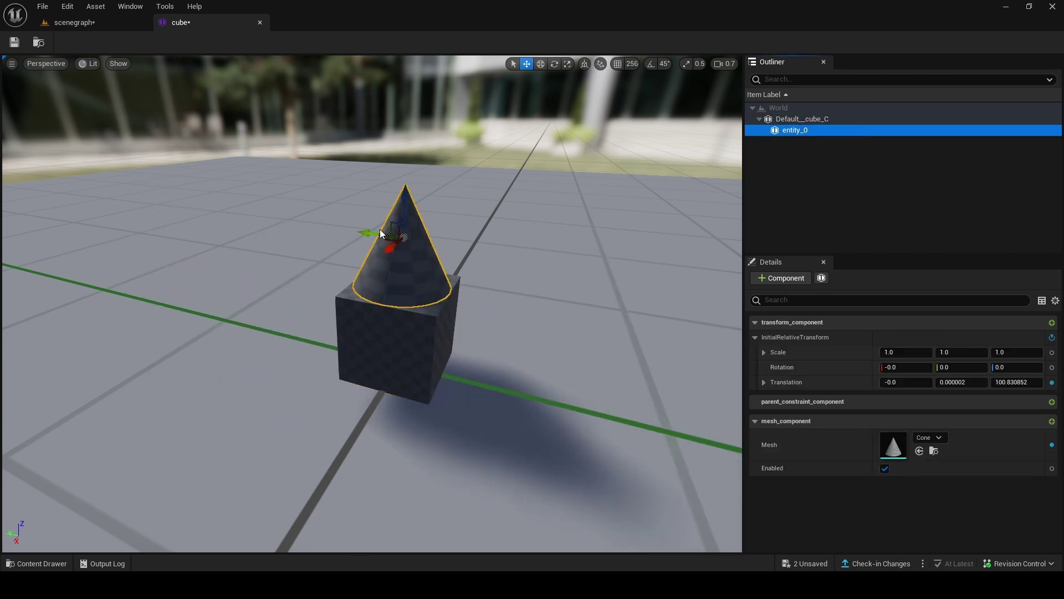
drag(371, 225, 196, 307)
click(799, 120)
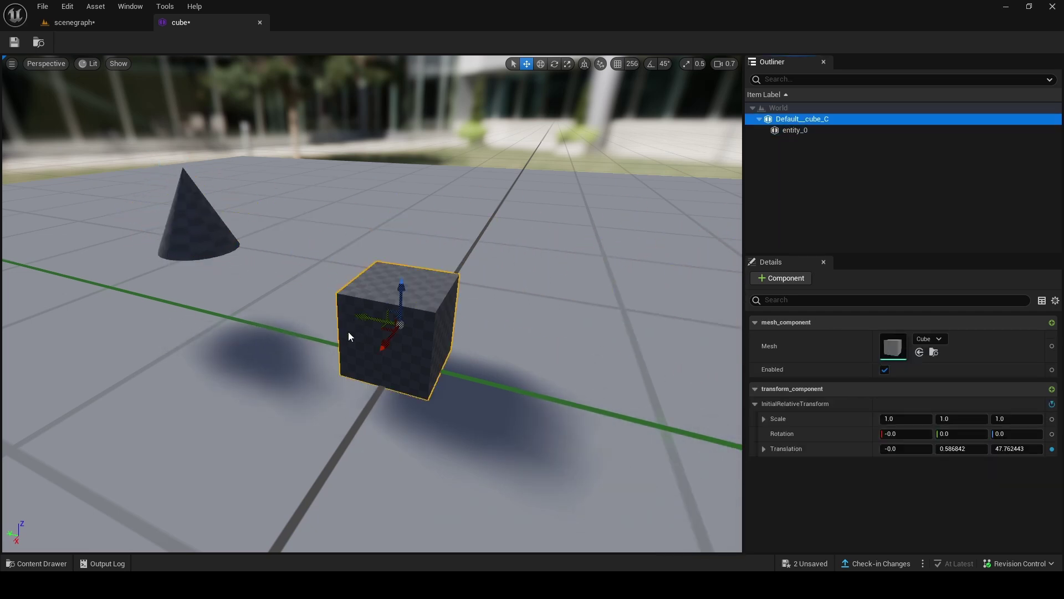
drag(351, 326, 368, 364)
Try rotating the root cube entity together with its offset cone, and undo the rotation.
right_drag(494, 359, 478, 349)
key(e)
drag(452, 306, 450, 300)
key(ctrl+z)
Move the child cone back along Y on top of the cube, to a Y translation of about 0.85.
key(w)
click(795, 131)
drag(211, 222, 394, 283)
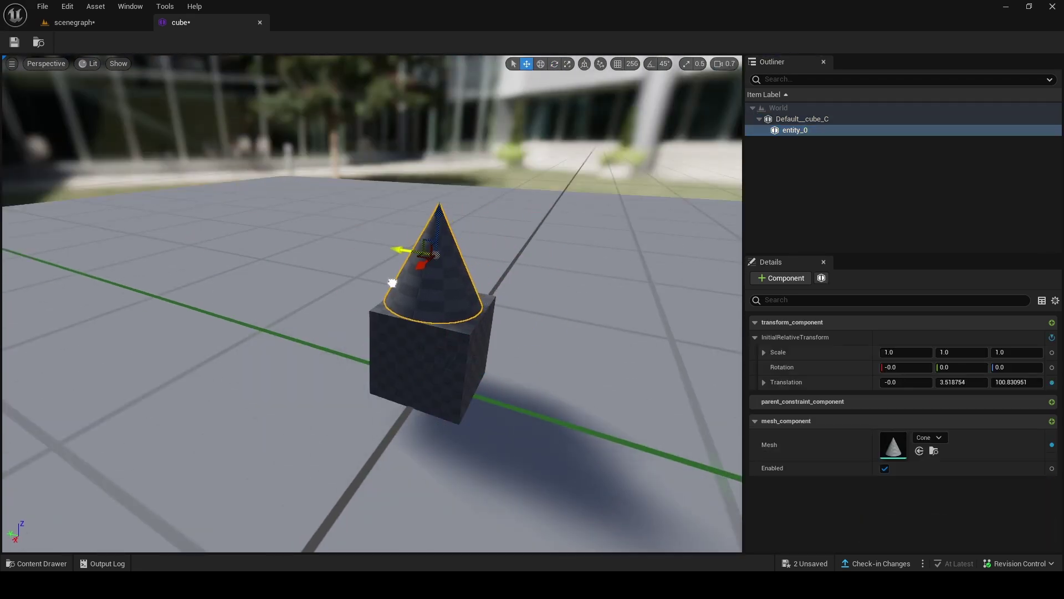
right_drag(396, 286, 360, 297)
double_click(360, 298)
click(795, 132)
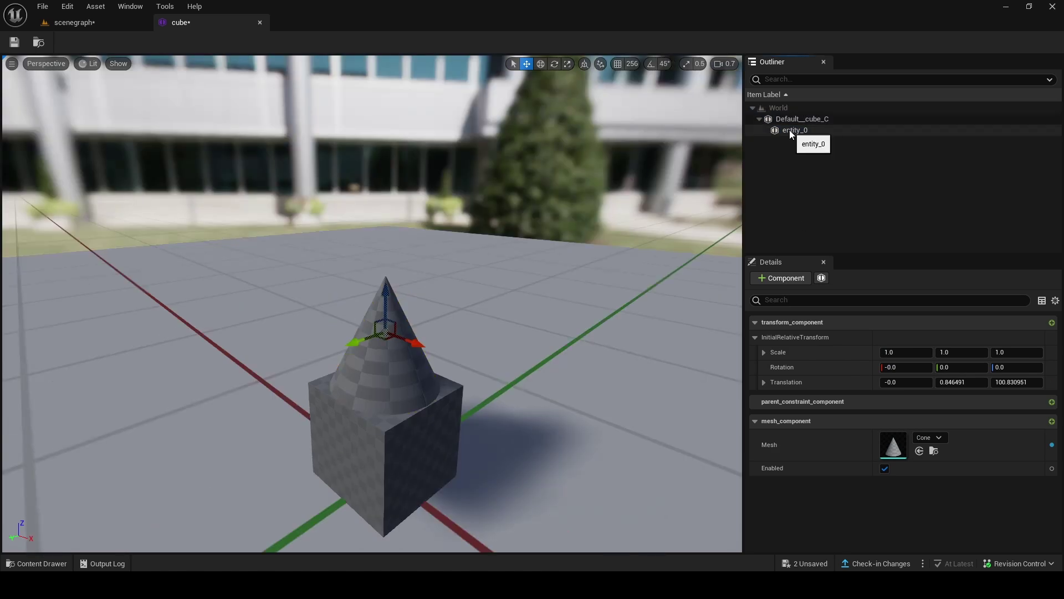
Add a child entity under the cone entity and give it a point_light_component.
right_click(789, 130)
mouse_move(856, 149)
click(930, 168)
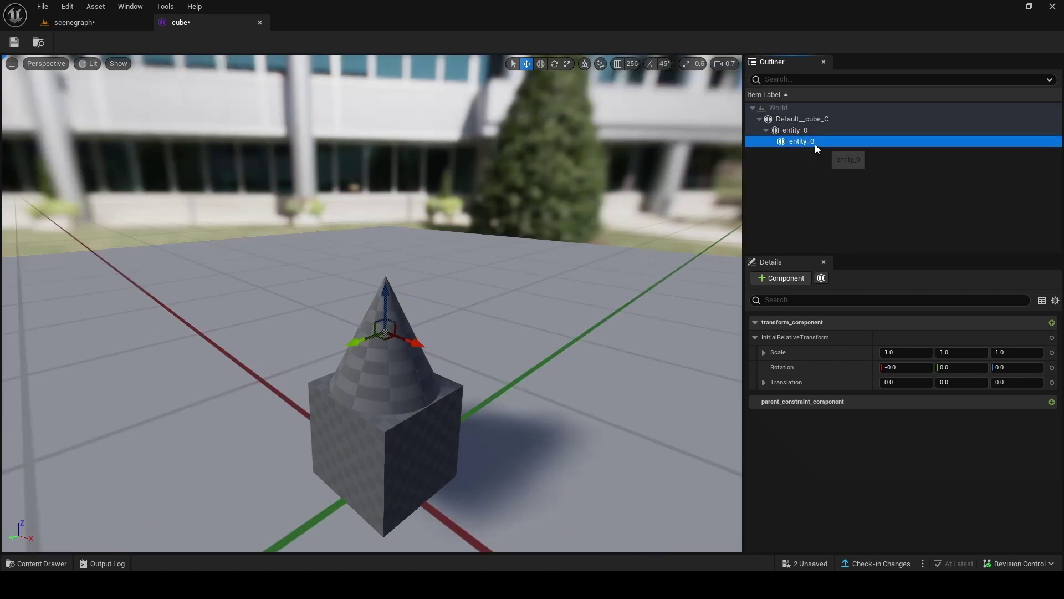
click(781, 278)
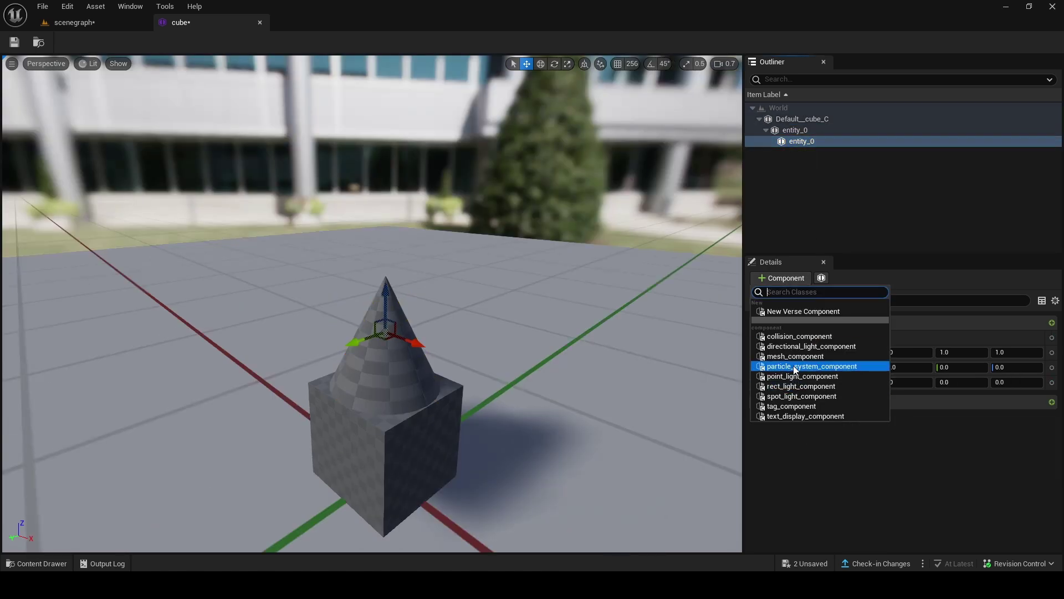
click(826, 381)
Raise the light entity above the cone's tip, to a Z translation of about 67.5.
drag(371, 327, 372, 238)
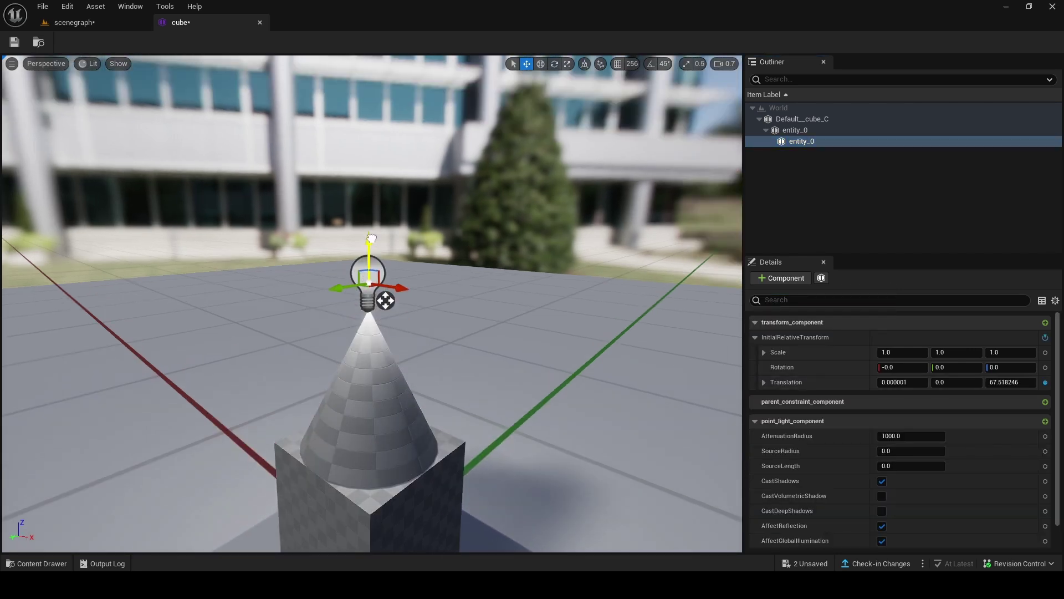
right_drag(372, 238, 166, 244)
right_drag(166, 244, 138, 244)
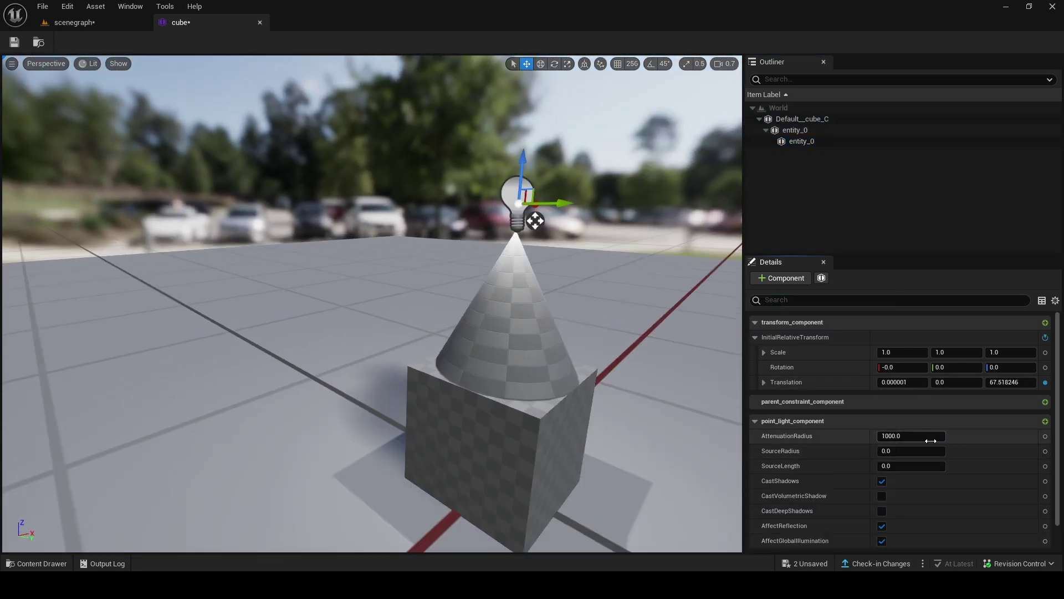
Undo the last AttenuationRadius edit on the point light and look through its remaining properties, including Color.
key(ctrl+z)
scroll(899, 445, down, 2)
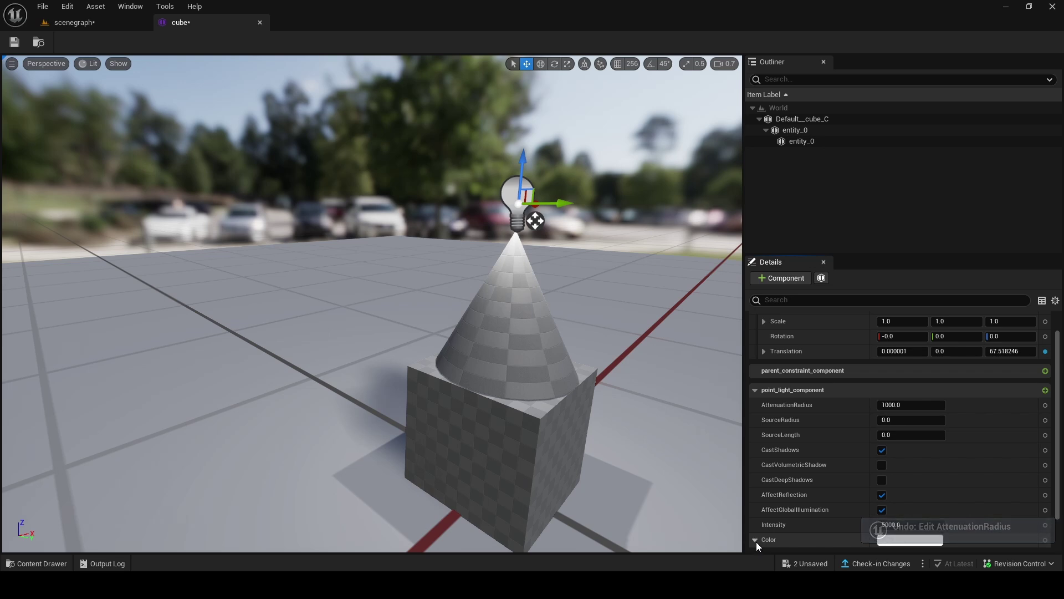
click(756, 540)
scroll(864, 510, down, 3)
right_drag(372, 304, 341, 308)
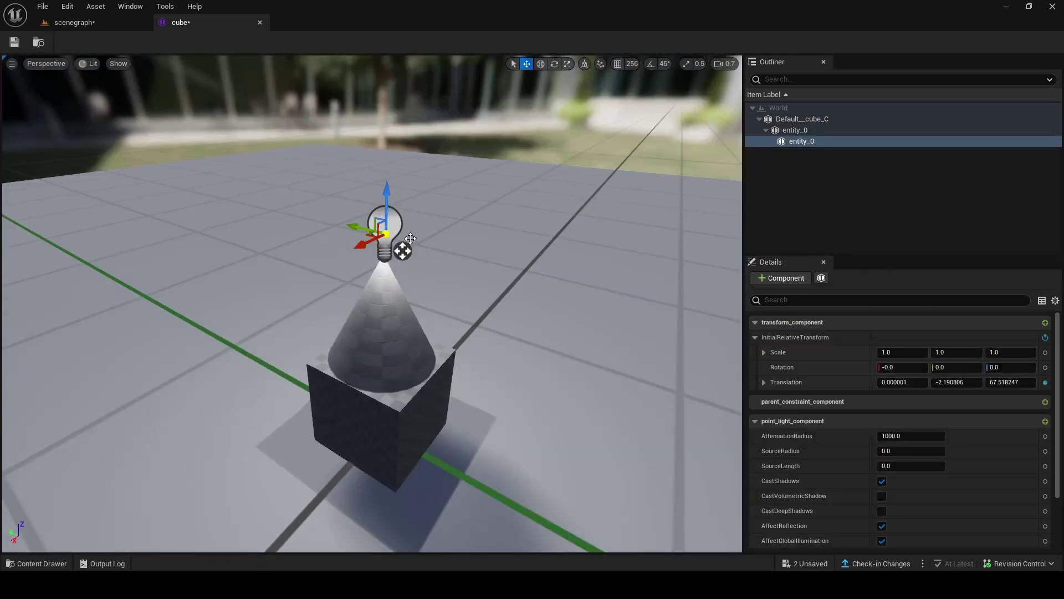
Place an instance of the cube prefab from the stuff folder on the scenegraph level's ground and focus on it.
click(75, 22)
right_drag(249, 266, 252, 238)
key(ctrl+space)
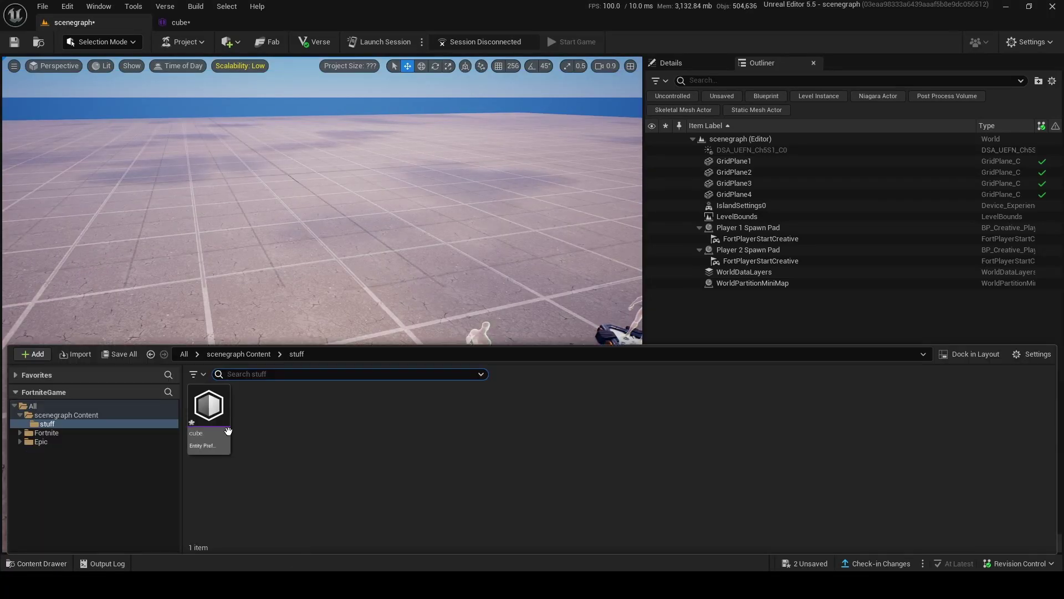
drag(211, 416, 245, 236)
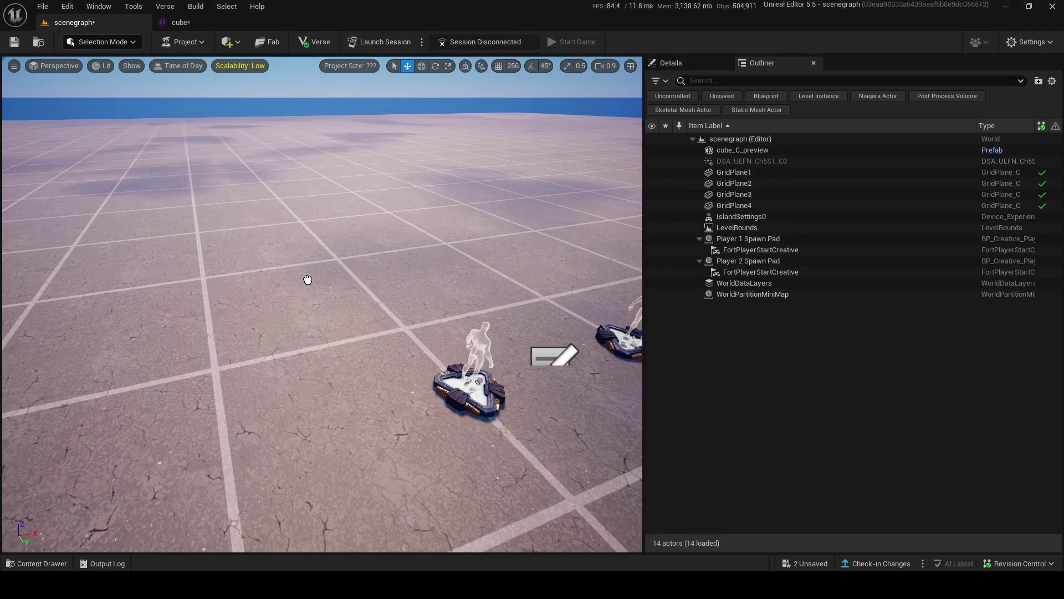
drag(308, 300, 309, 302)
key(f)
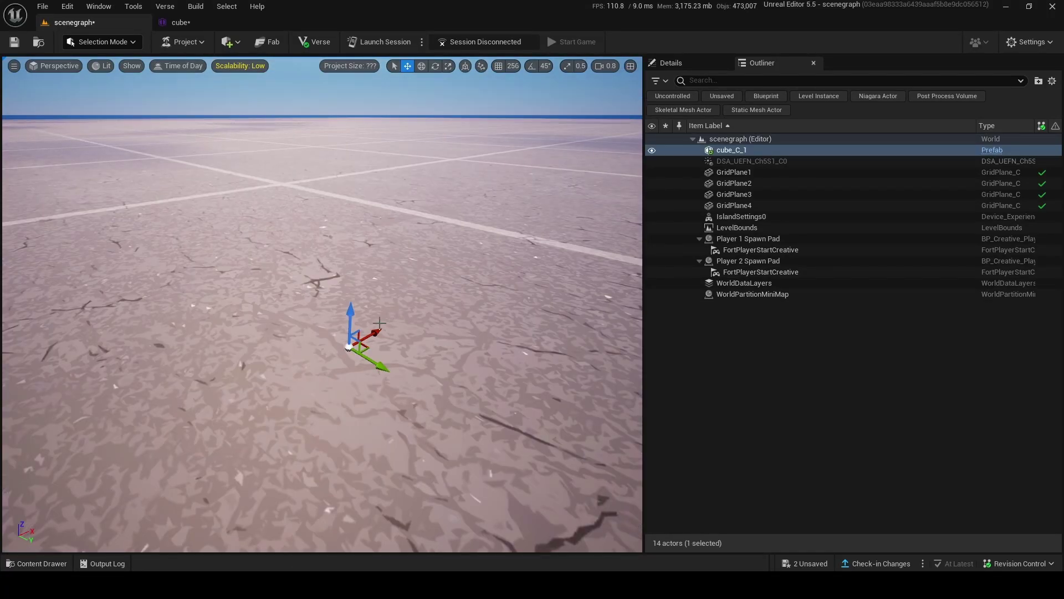
Save the cube prefab and return to the scenegraph level to inspect its placed instance up close.
click(181, 22)
click(15, 42)
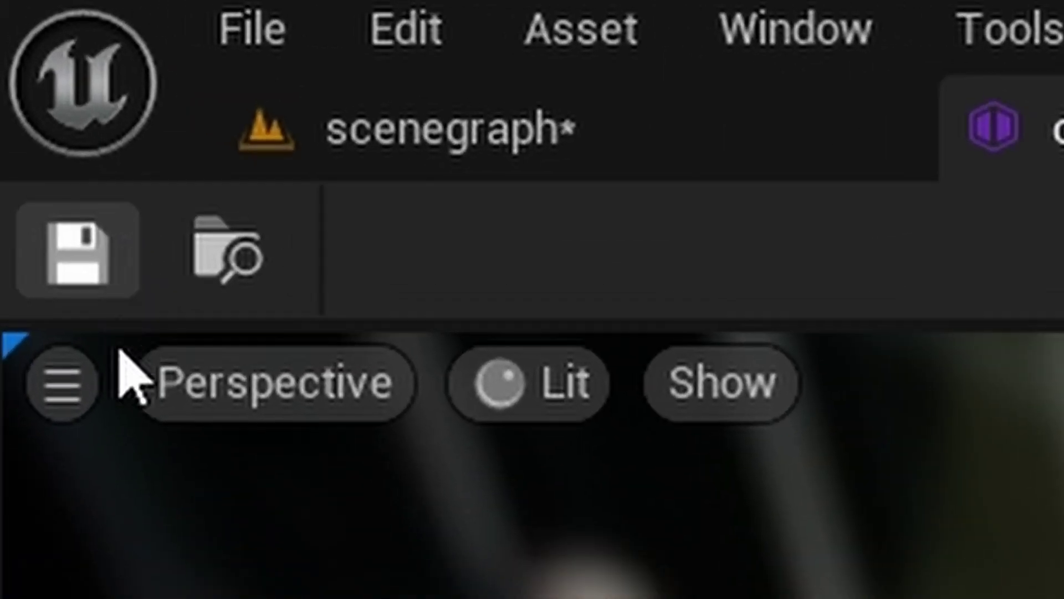
click(78, 23)
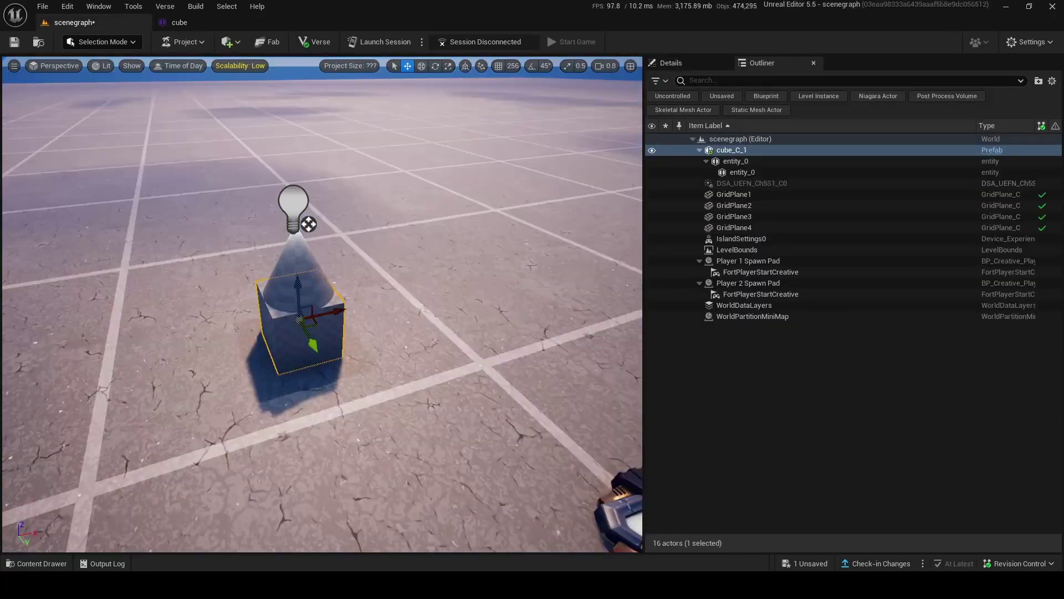
key(w)
right_drag(330, 351, 271, 333)
Select the instance's cone entity and browse the static meshes available for its mesh_component.
click(331, 353)
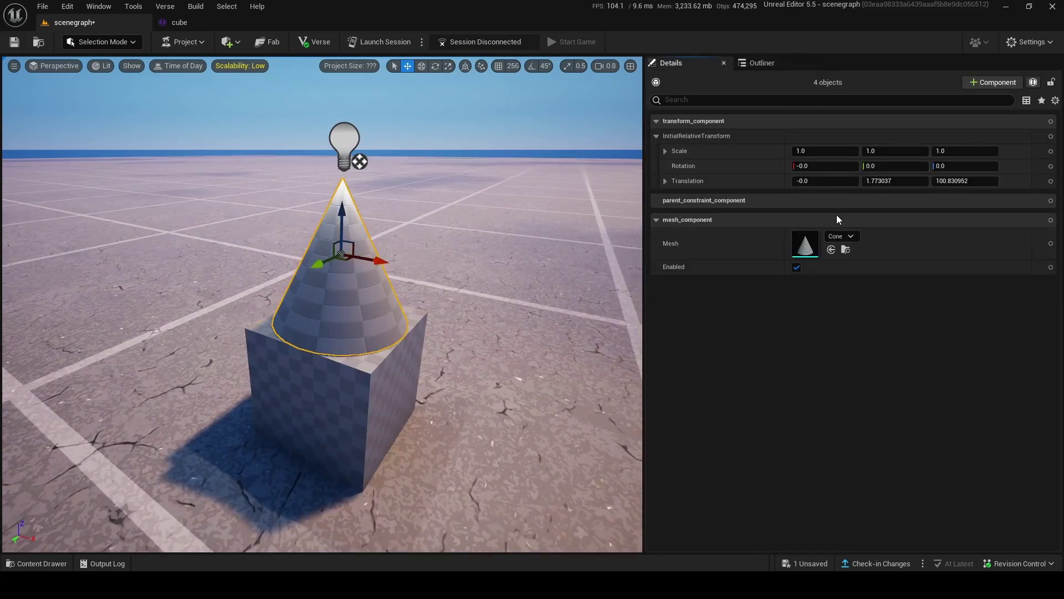
click(854, 235)
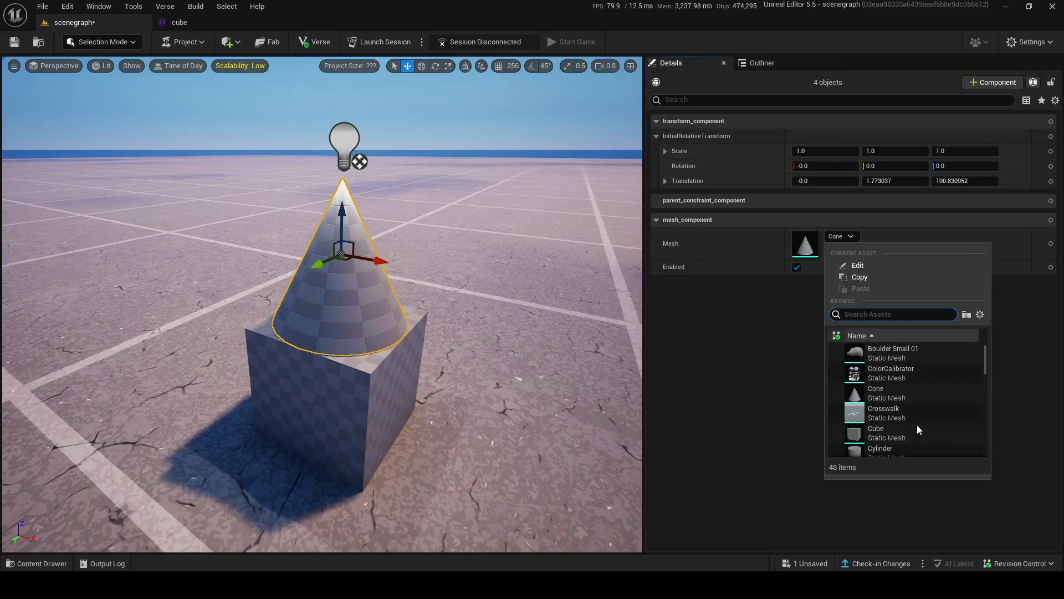
scroll(950, 423, down, 5)
scroll(960, 374, down, 10)
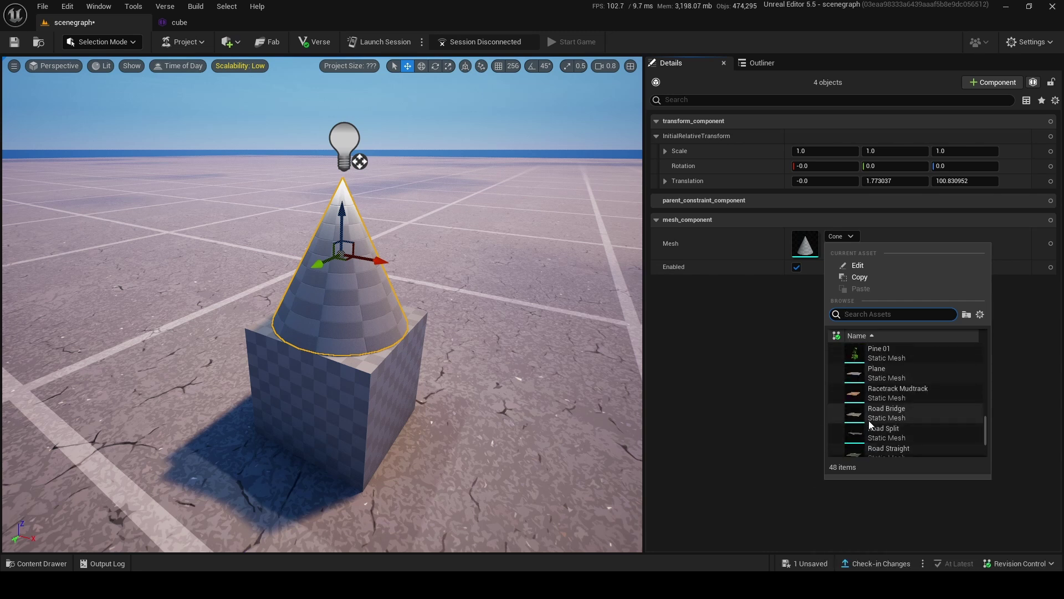
scroll(868, 423, up, 8)
scroll(869, 426, up, 3)
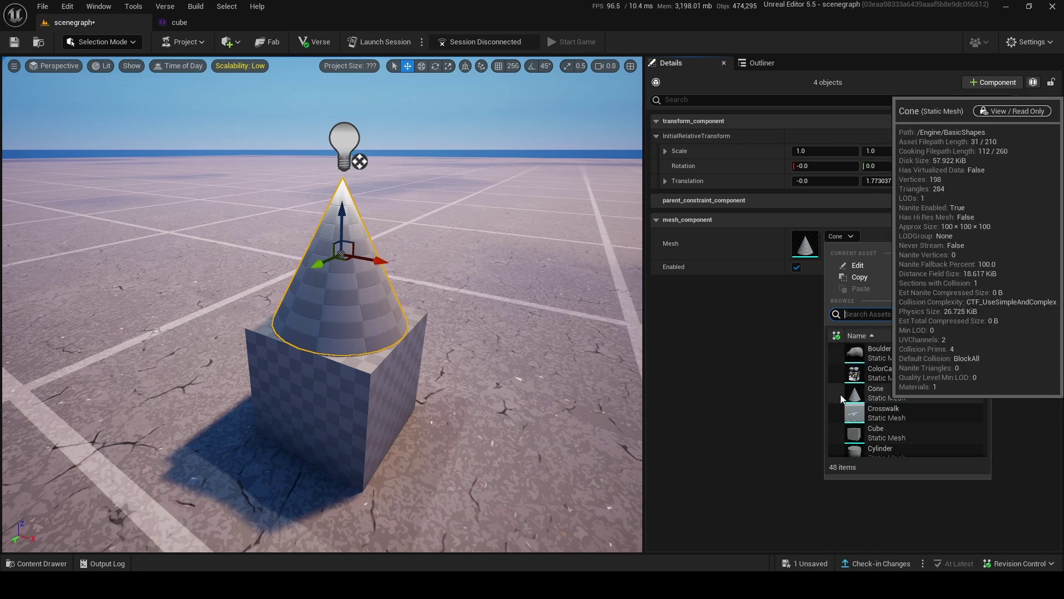
click(796, 396)
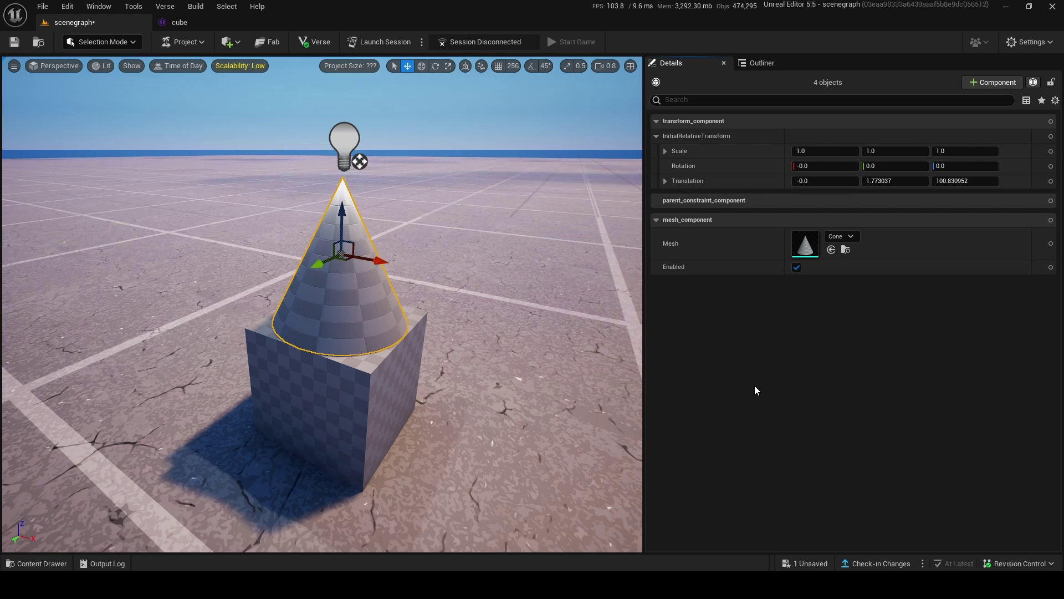
Select the instance's cube and dock the Details panel below the Outliner.
mouse_move(531, 360)
right_down()
mouse_move(488, 299)
mouse_move(529, 340)
mouse_move(531, 359)
right_up()
key(s)
key(w)
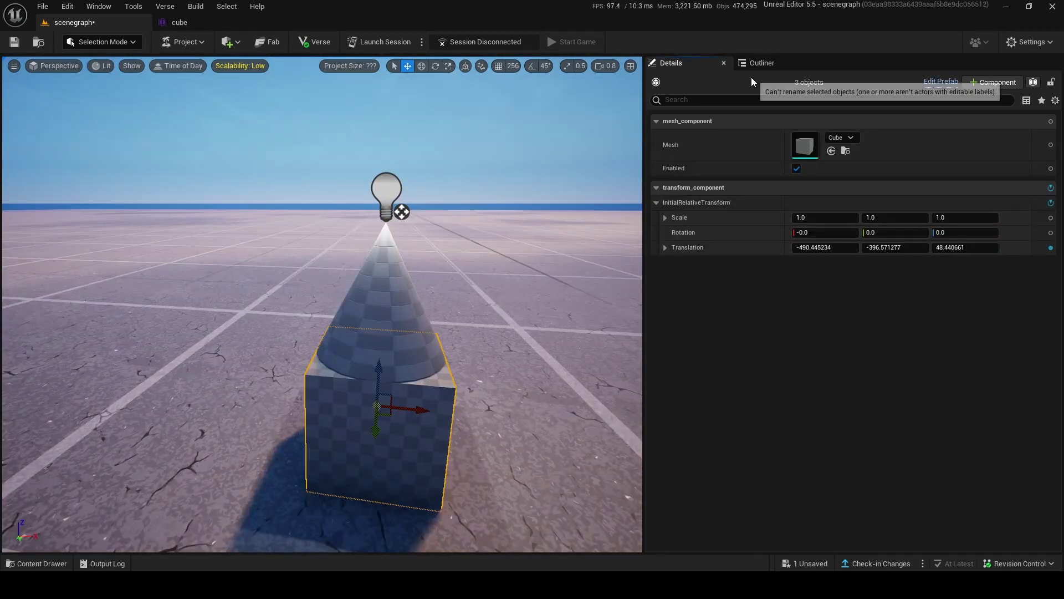
drag(682, 64, 714, 331)
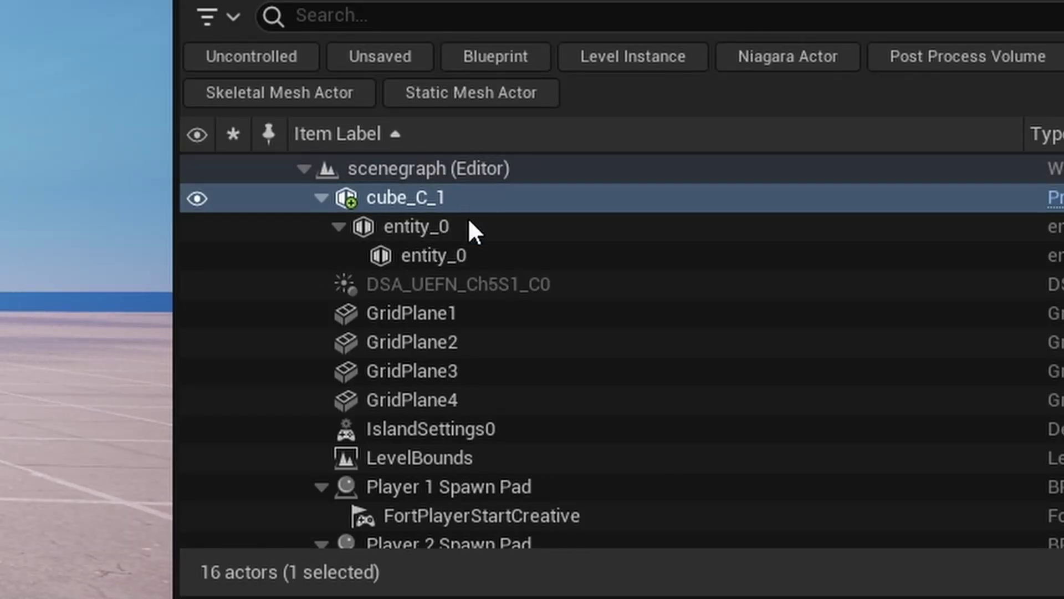
Examine the root, cone and light entities of the cube_C_1 instance by selecting each one in its hierarchy.
click(465, 226)
click(479, 257)
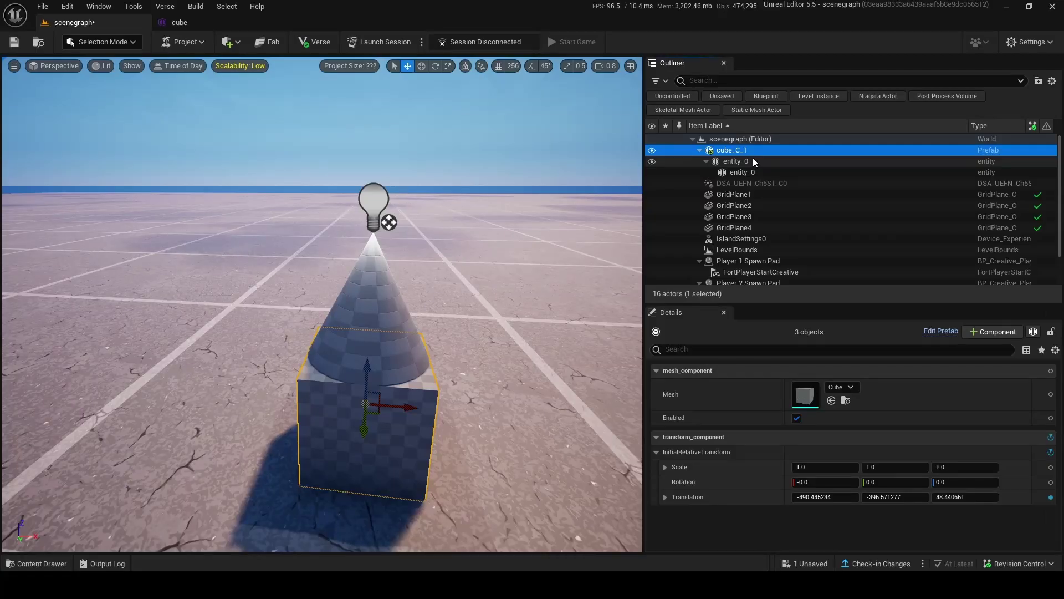
click(757, 171)
click(752, 160)
click(749, 150)
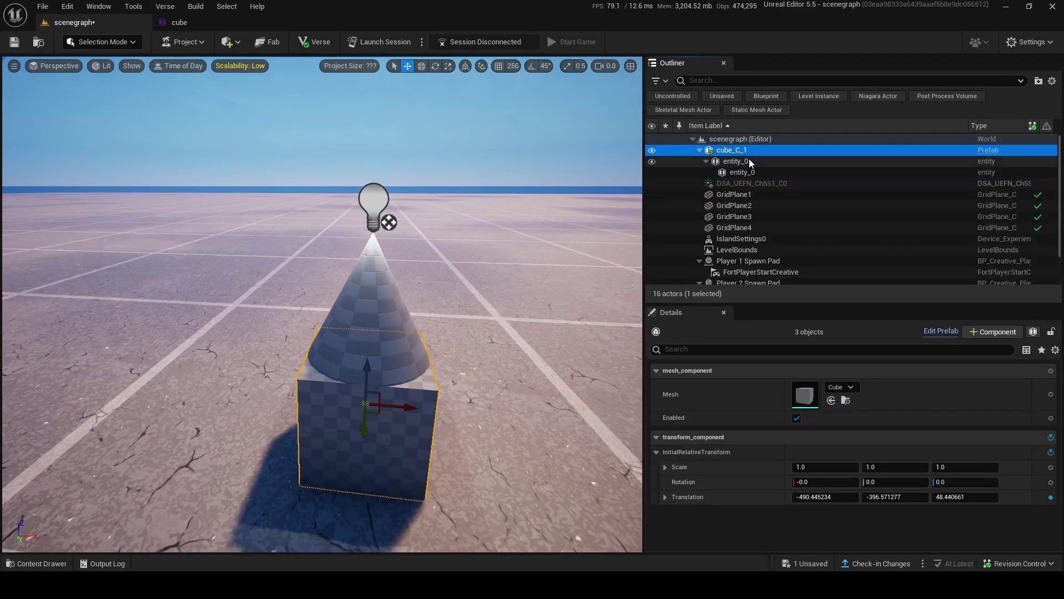
click(749, 161)
click(749, 150)
right_drag(582, 244, 607, 266)
click(791, 163)
click(783, 172)
click(769, 151)
Place a second cube prefab instance in the level beside the first, at about X -285, Y -394.
click(25, 563)
drag(214, 427, 413, 346)
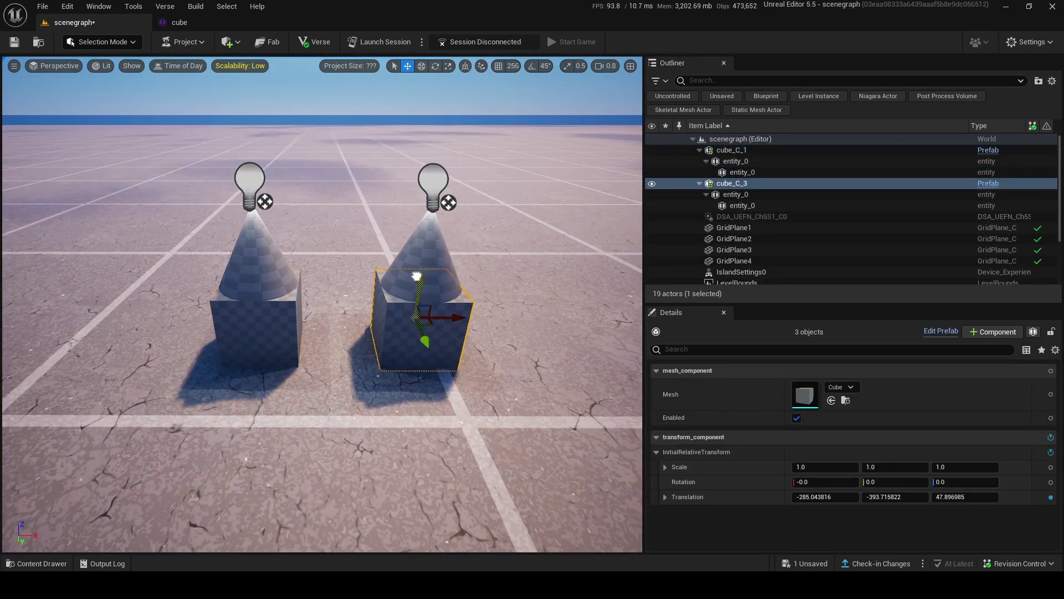
mouse_move(512, 207)
right_down()
mouse_move(554, 195)
mouse_move(516, 194)
right_up()
click(30, 566)
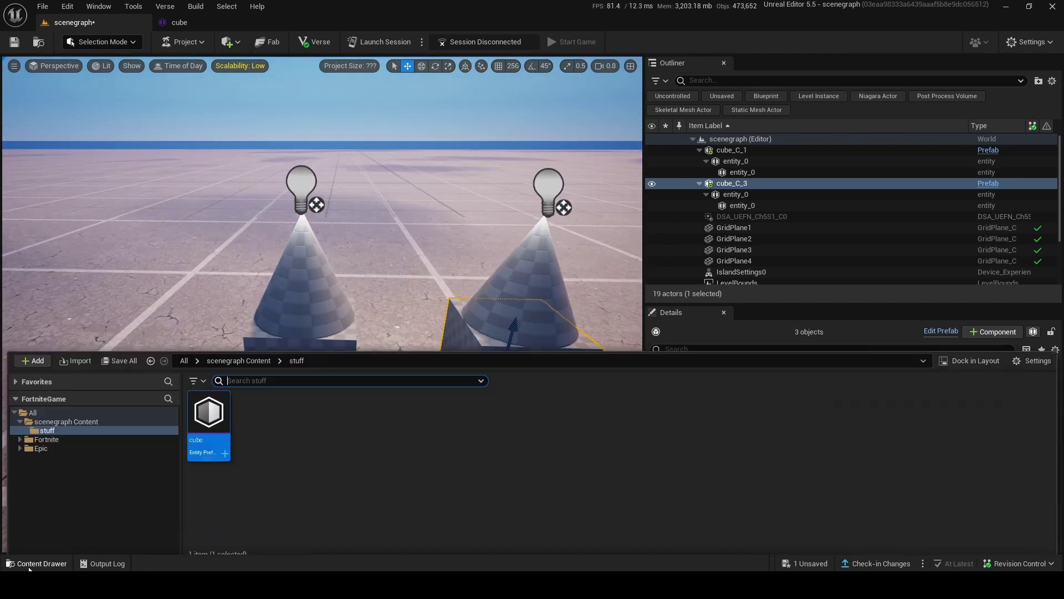
click(30, 568)
right_drag(421, 321, 471, 341)
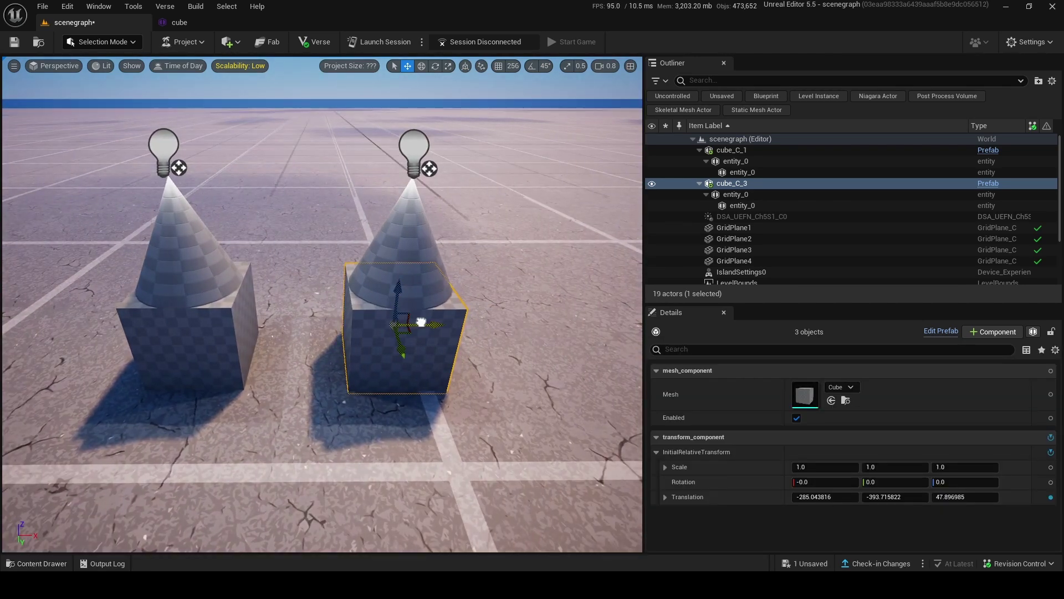
Try duplicating the second prefab instance along X, and delete the copy.
alt+drag(420, 322, 561, 315)
right_drag(495, 337, 518, 358)
key(Delete)
Place a third cube prefab instance from the stuff folder beside the other two in the level.
click(56, 563)
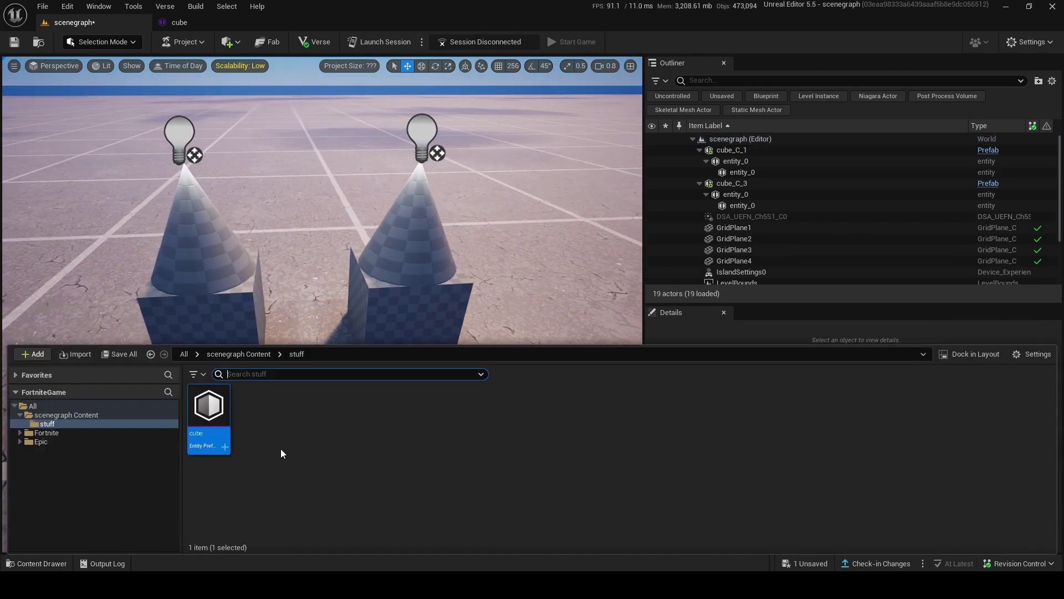
drag(210, 424, 559, 228)
drag(565, 306, 612, 341)
right_drag(430, 377, 427, 382)
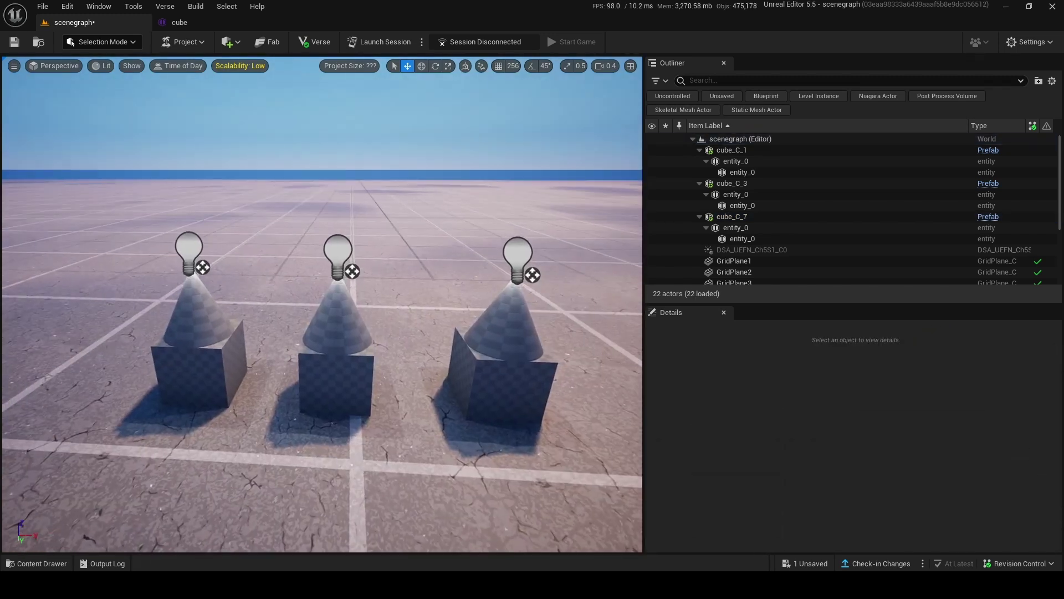
scroll(231, 293, up, 2)
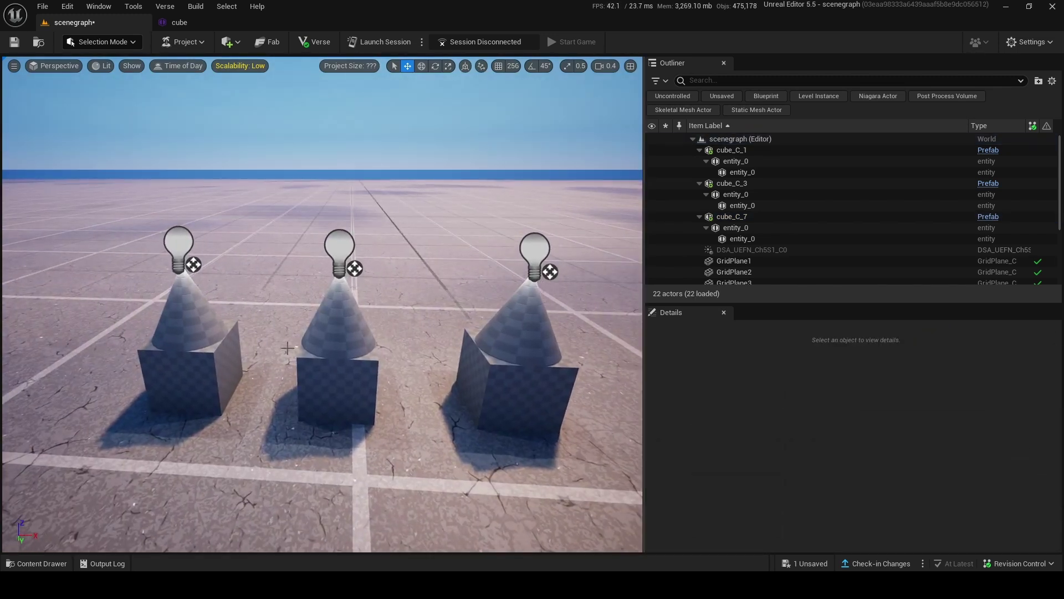
In the cube prefab, move the cone entity along Y over the cube's edge, to a Y translation of about 66.6.
click(173, 22)
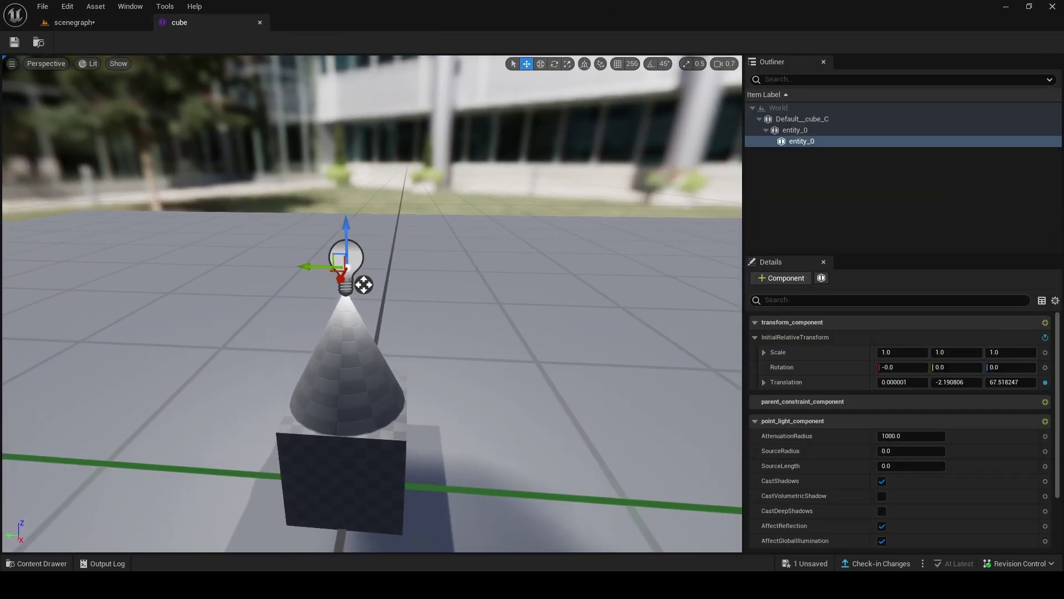
right_drag(268, 138, 288, 177)
click(279, 266)
right_drag(328, 254, 299, 266)
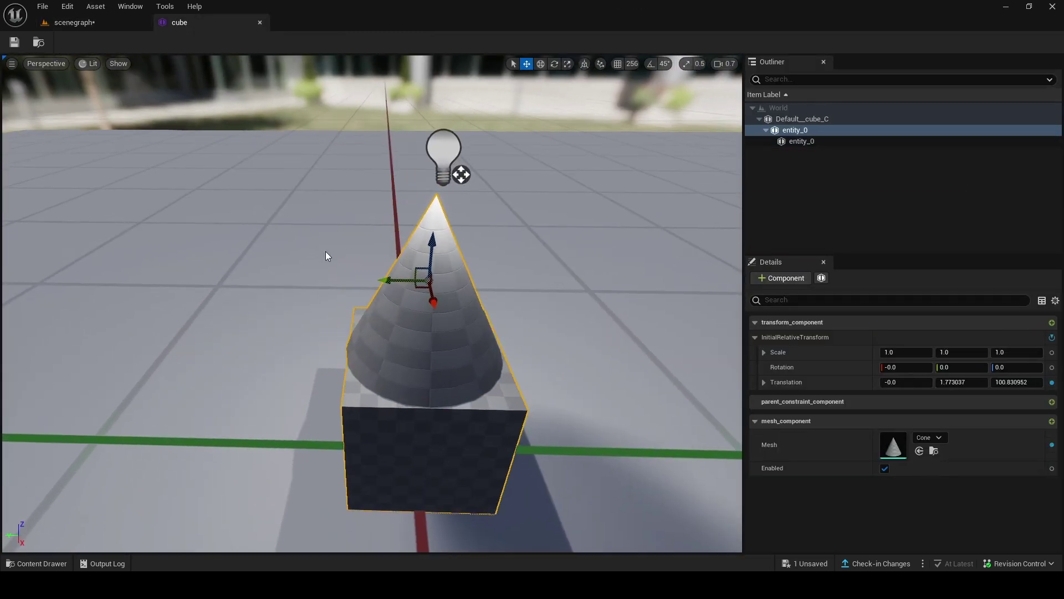
click(802, 141)
click(808, 130)
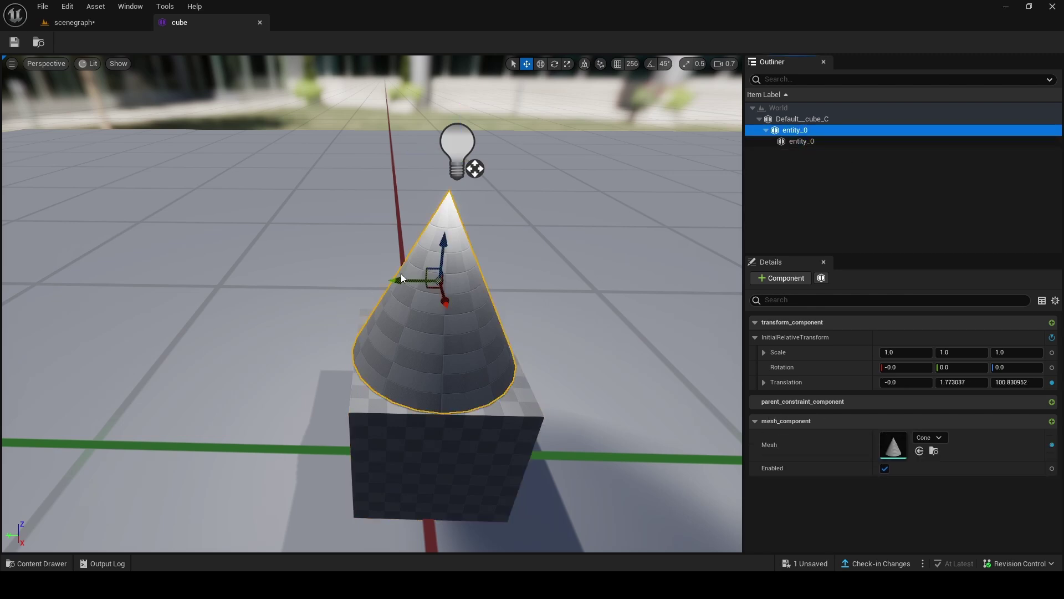
right_drag(401, 274, 426, 272)
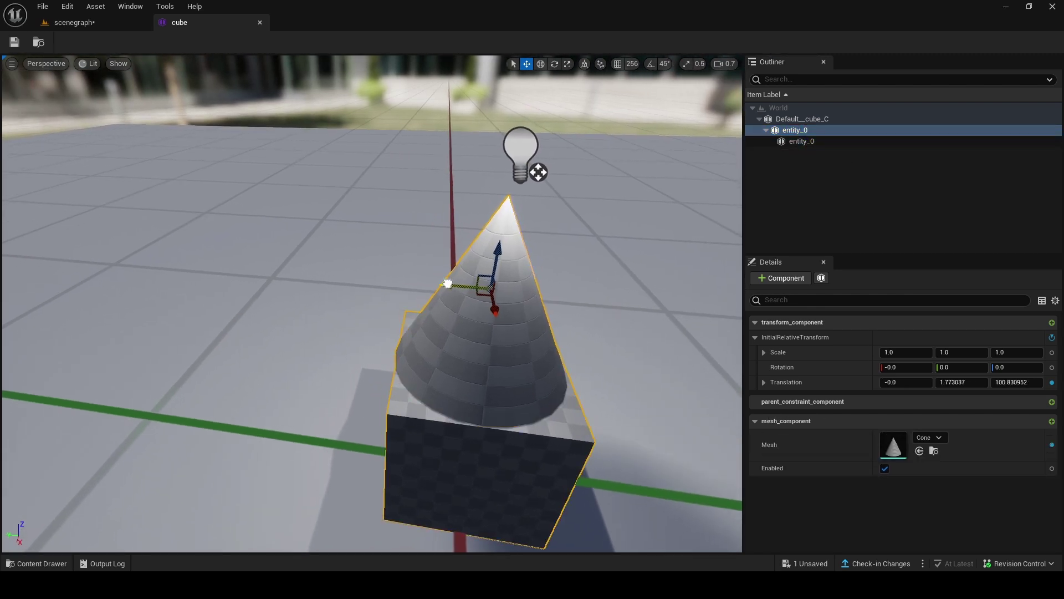
drag(447, 284, 331, 275)
Save the cube prefab with its offset cone and check all three instances in the scenegraph level.
click(71, 22)
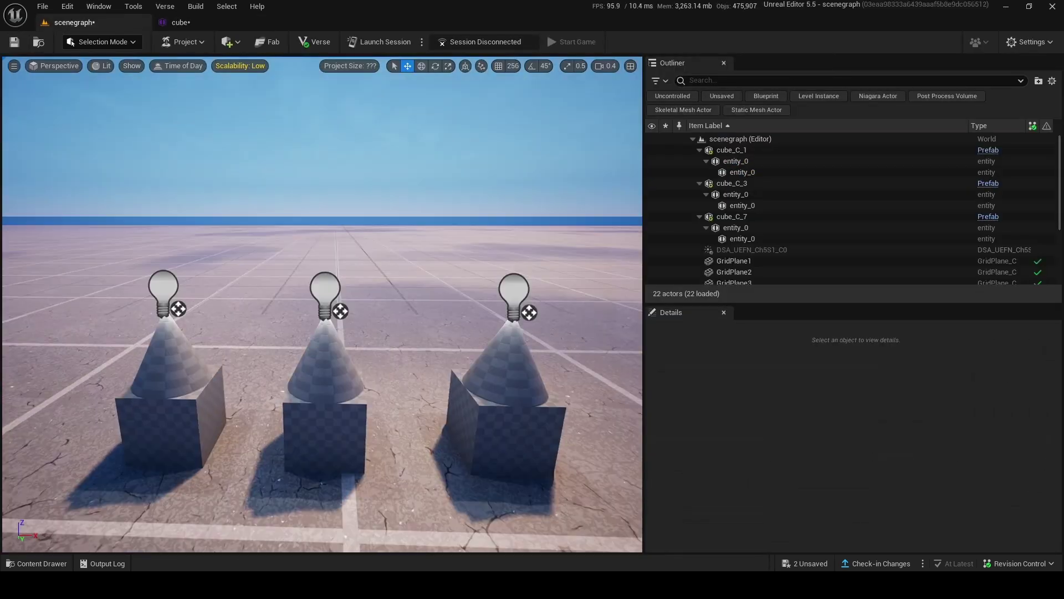
click(219, 23)
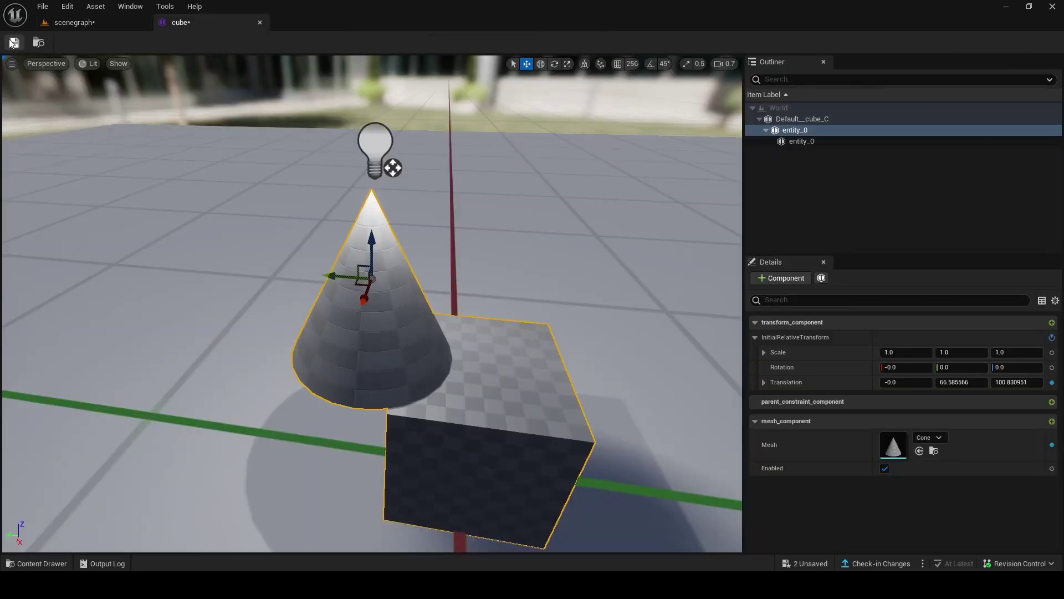
click(75, 23)
key(d)
right_drag(321, 305, 9, 327)
drag(8, 327, 3, 328)
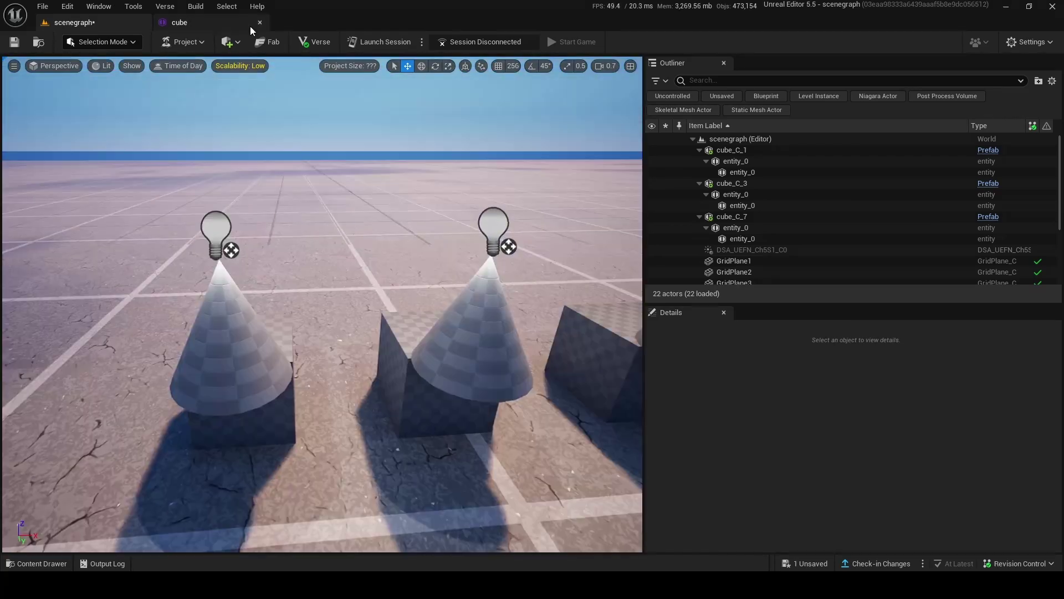
Move the prefab's cone back over the cube to a Y translation of about -0.19, and save it to update the level instances.
click(243, 25)
drag(332, 274, 444, 322)
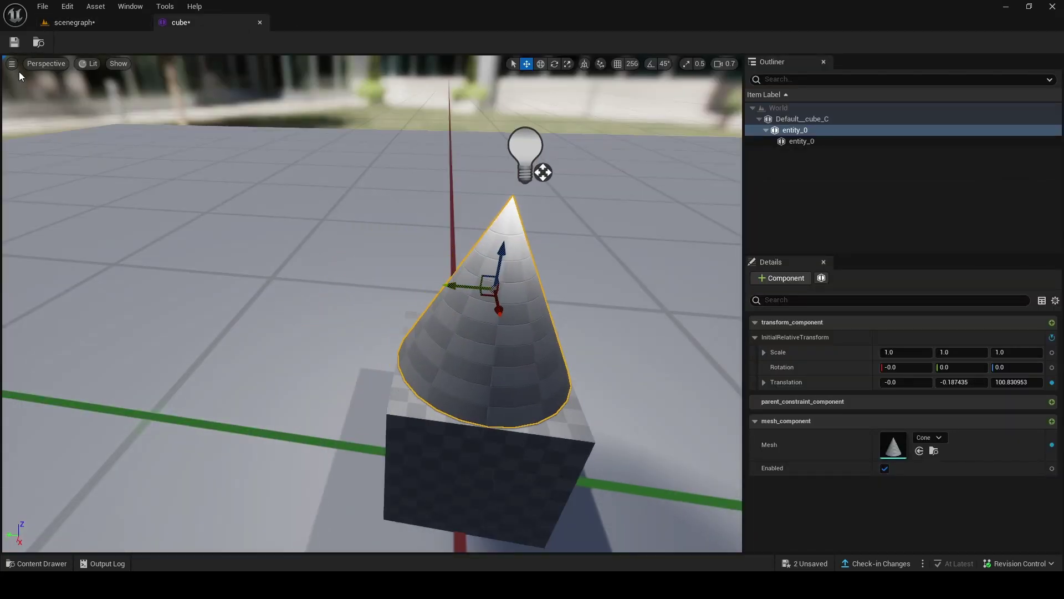
click(112, 25)
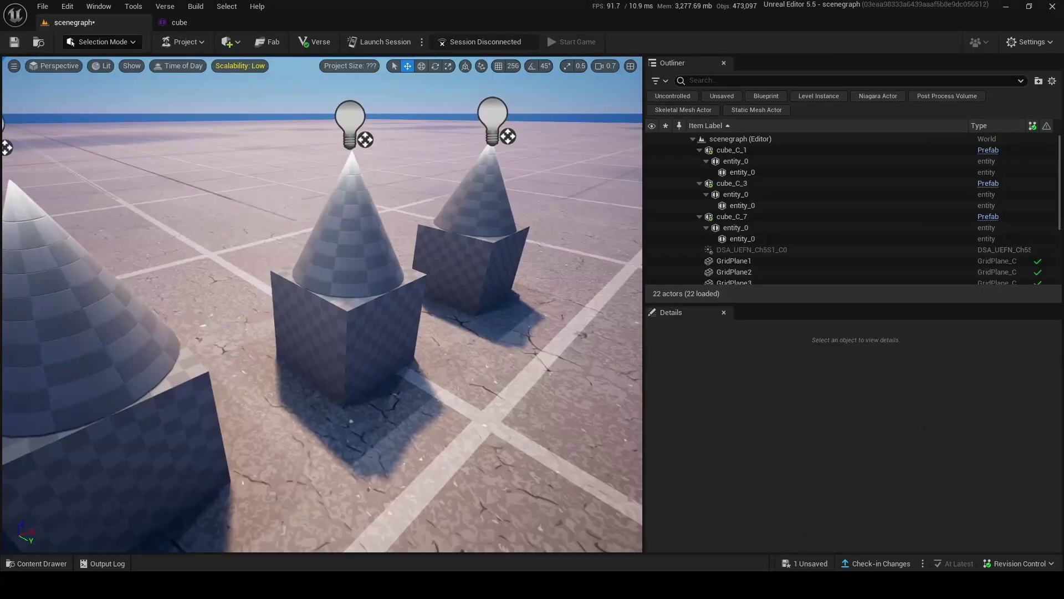
In the cube prefab, set the point light's colour to bright green, hex sRGB 00FF3EFF.
right_drag(322, 310, 217, 294)
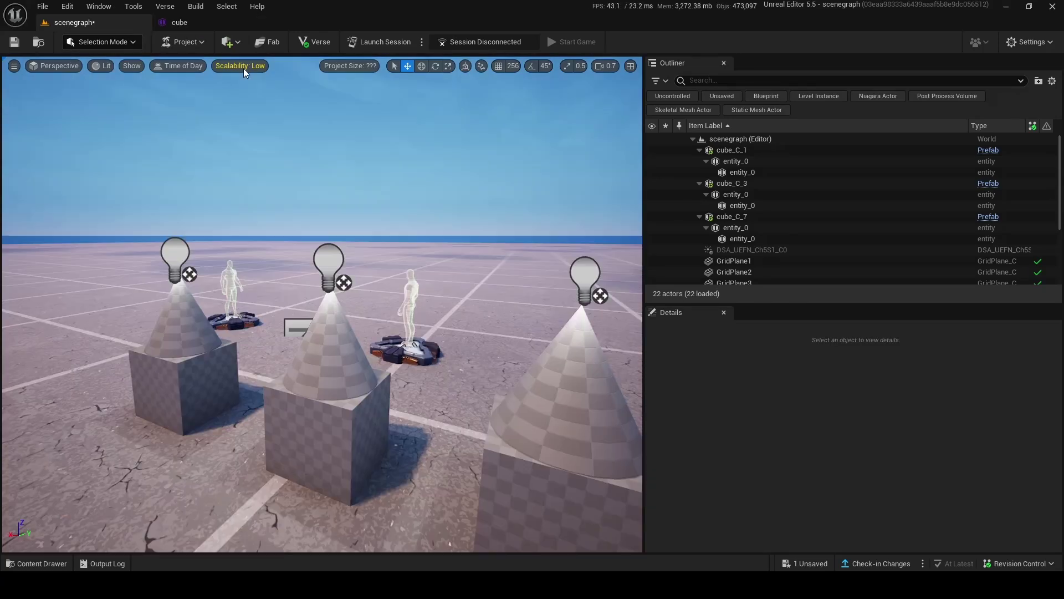
click(204, 24)
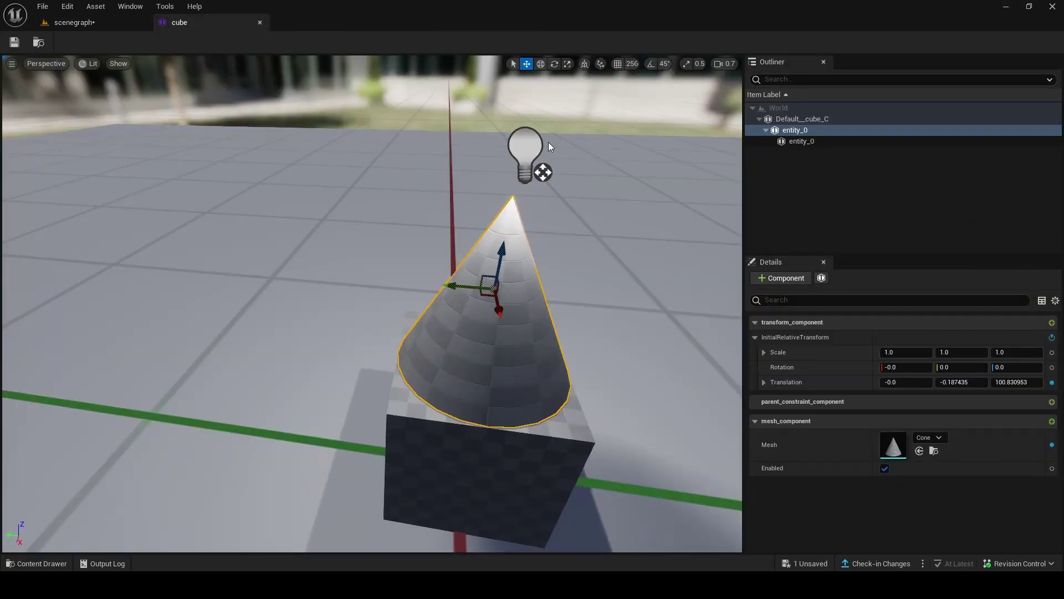
click(522, 141)
scroll(981, 372, down, 3)
click(911, 495)
drag(712, 396, 681, 445)
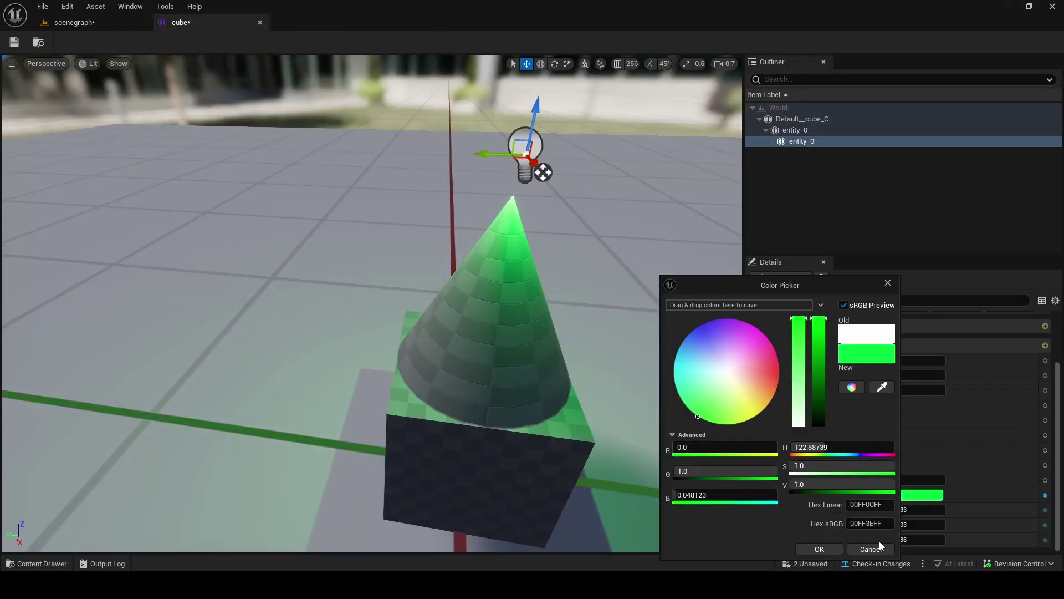
click(819, 549)
Save the cube prefab with its green light and view the three instances in the scenegraph level.
click(11, 43)
click(80, 26)
right_drag(321, 305, 388, 305)
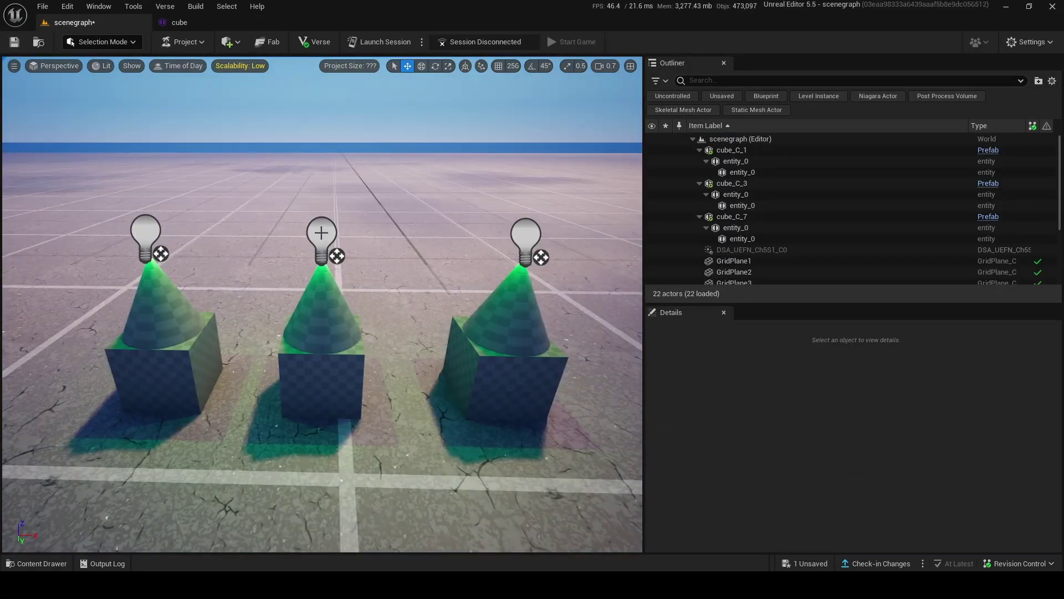
Override the point light colour to red on the middle cube instance, cube_C_3, in the level.
click(321, 233)
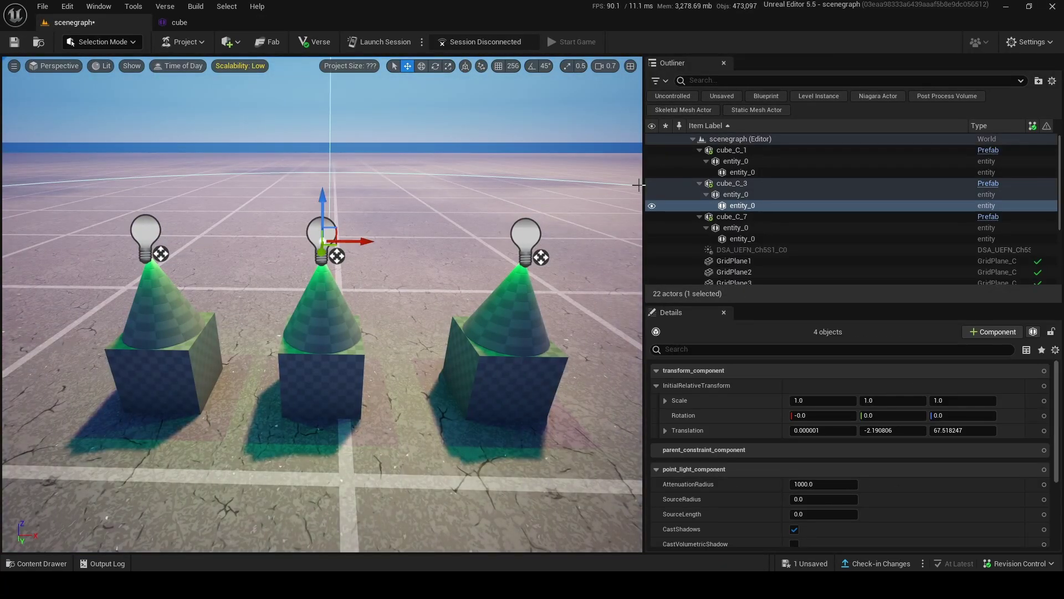
click(744, 207)
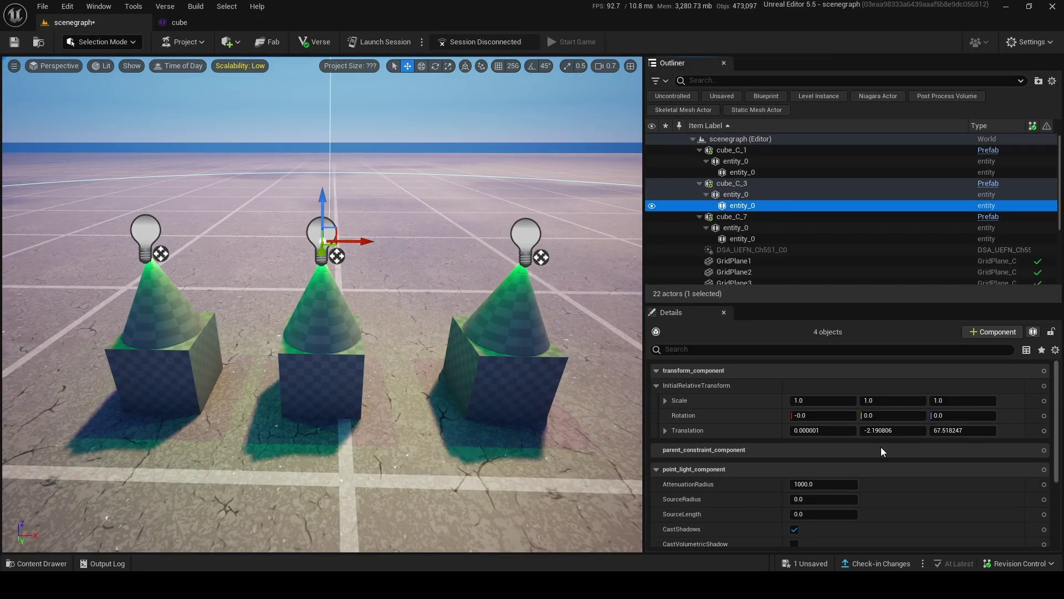
scroll(815, 471, down, 5)
click(799, 494)
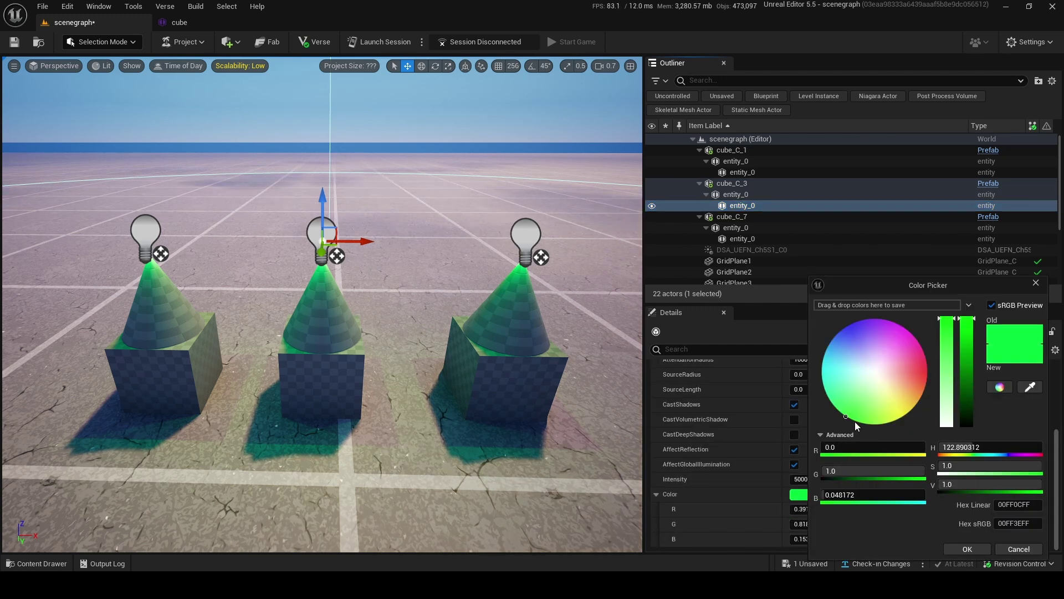
drag(860, 423, 948, 371)
click(979, 553)
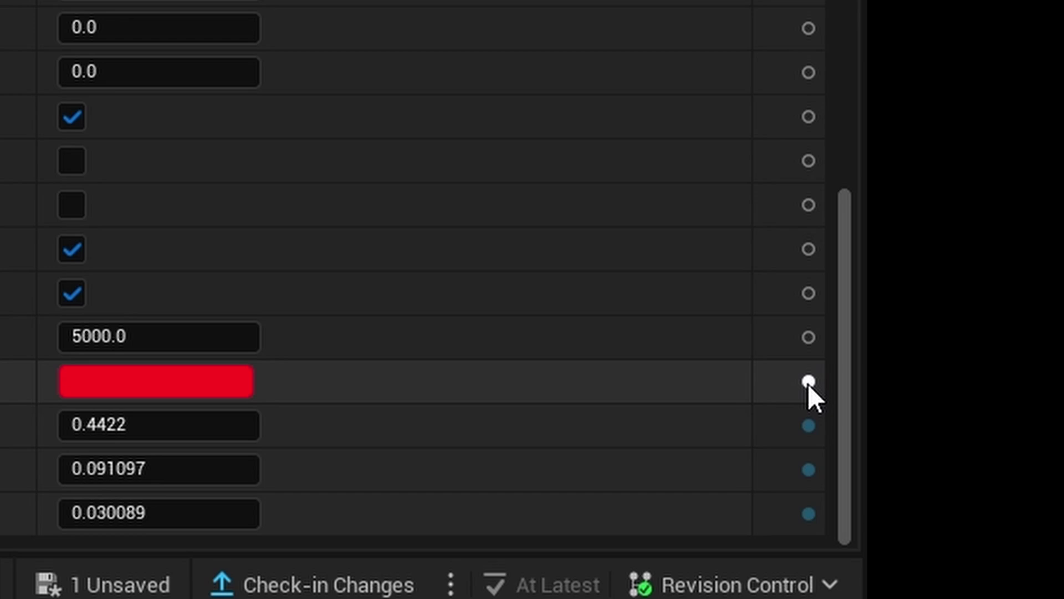
mouse_move(1044, 495)
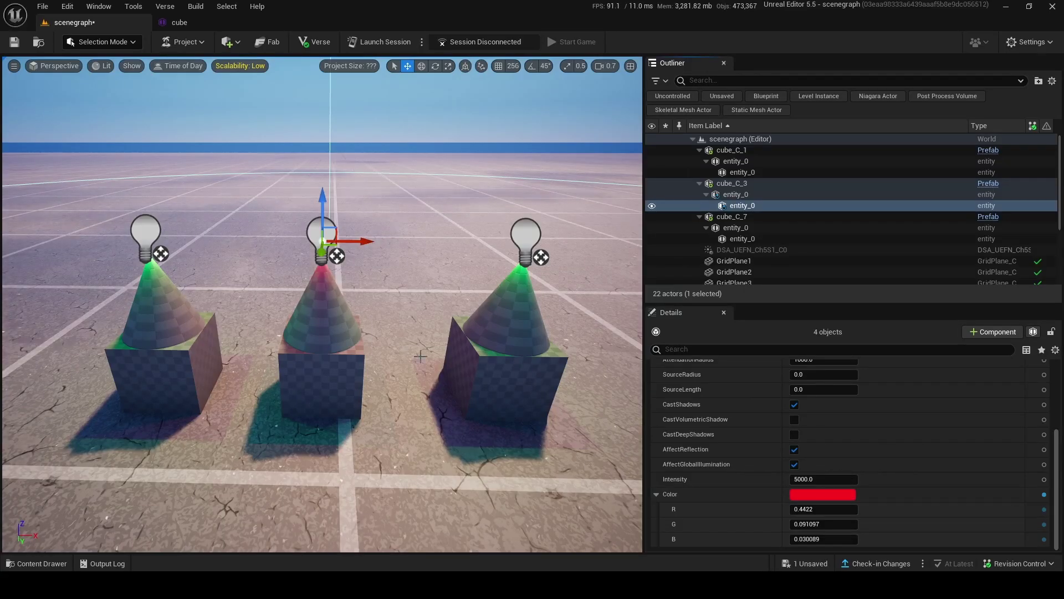
In the cube prefab, change the point light's colour to yellow and save the prefab.
key(w)
right_drag(421, 357, 410, 361)
key(s)
key(w)
key(s)
key(w)
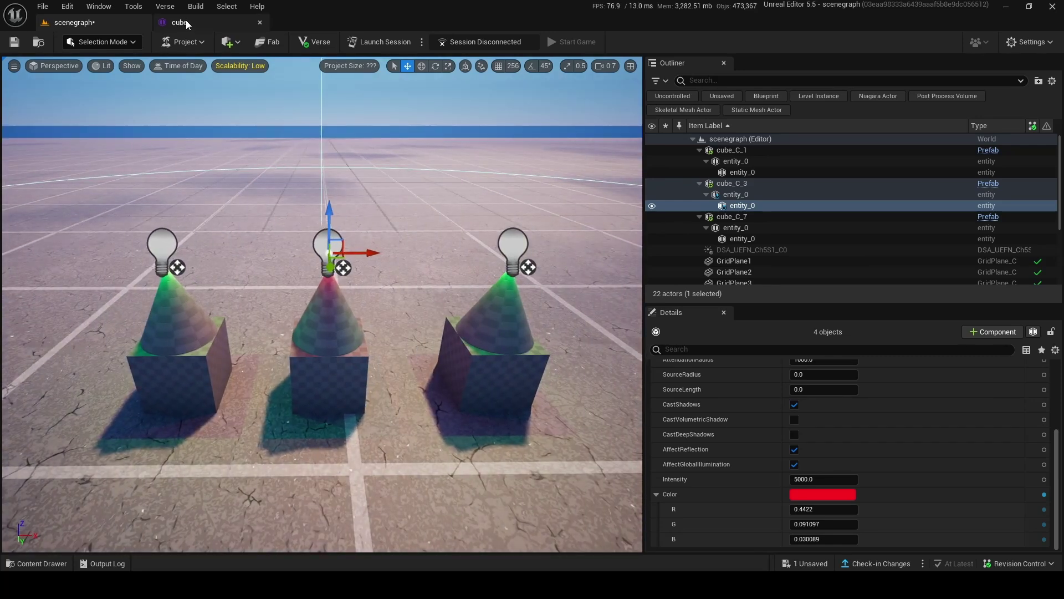
click(186, 22)
click(907, 495)
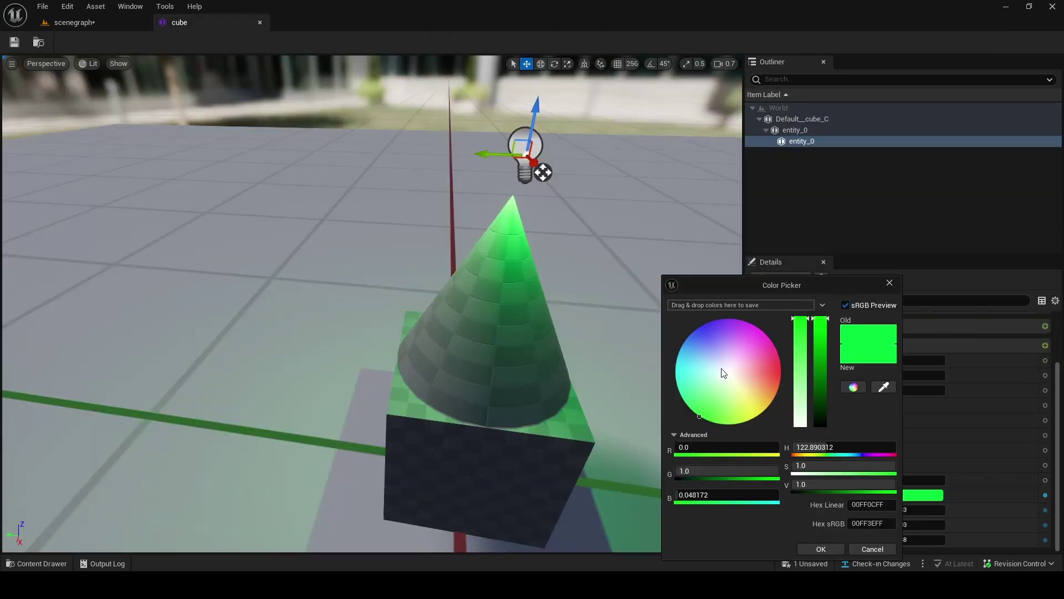
click(749, 409)
click(831, 549)
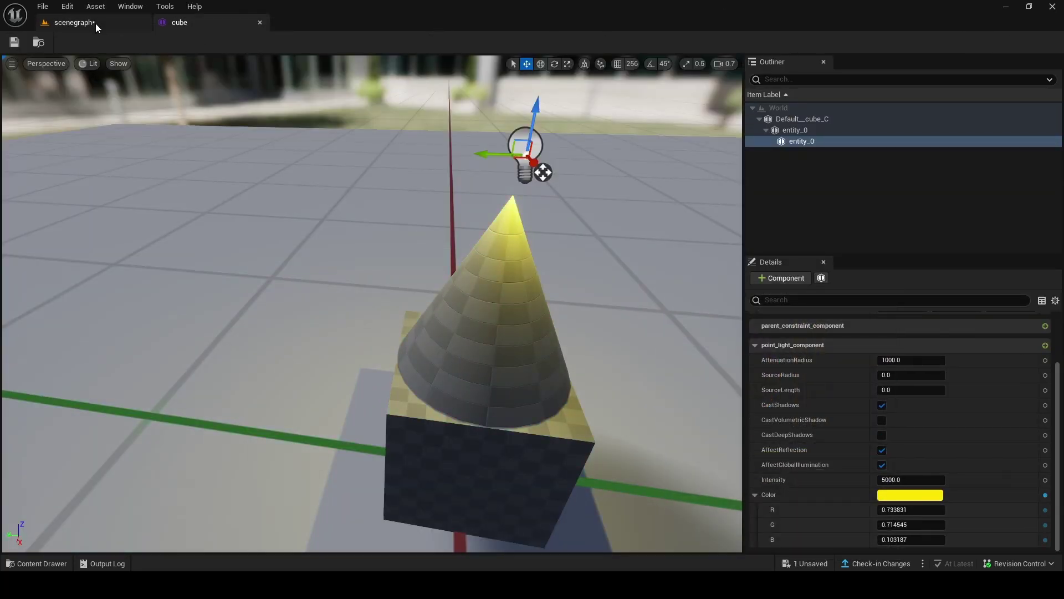
Inspect the light colours of the three level instances after the prefab's change to yellow.
click(97, 29)
key(w)
right_drag(380, 218, 820, 244)
key(a)
key(a)
key(d)
key(w)
key(s)
key(a)
key(s)
Compare the cube prefab's light colour with the overridden red light on the middle level instance.
click(179, 23)
click(114, 25)
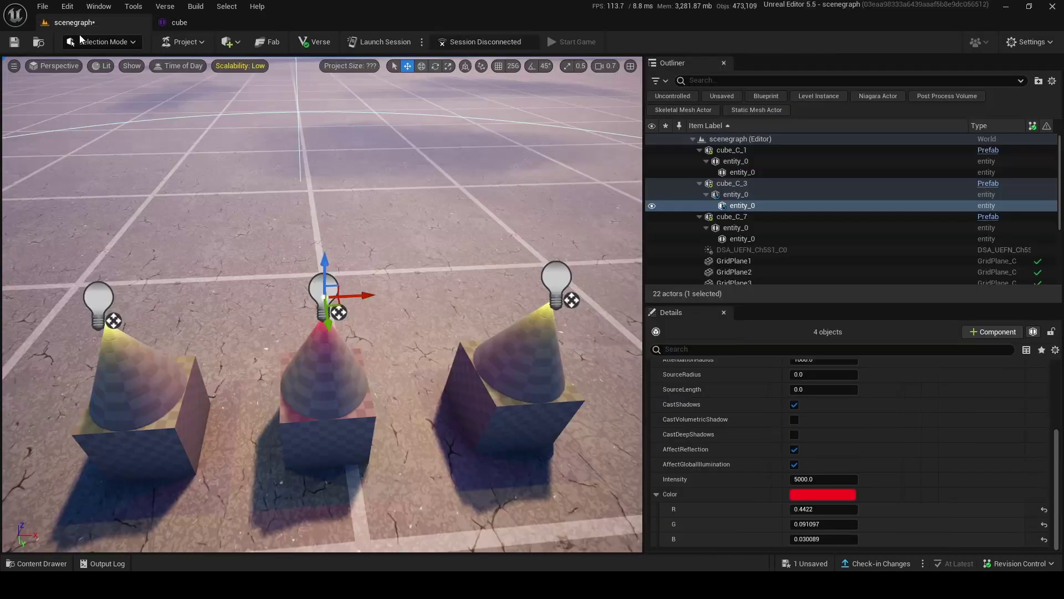
key(w)
mouse_move(275, 161)
right_down()
mouse_move(277, 100)
mouse_move(276, 166)
mouse_move(277, 150)
right_up()
key(s)
key(w)
key(s)
click(186, 23)
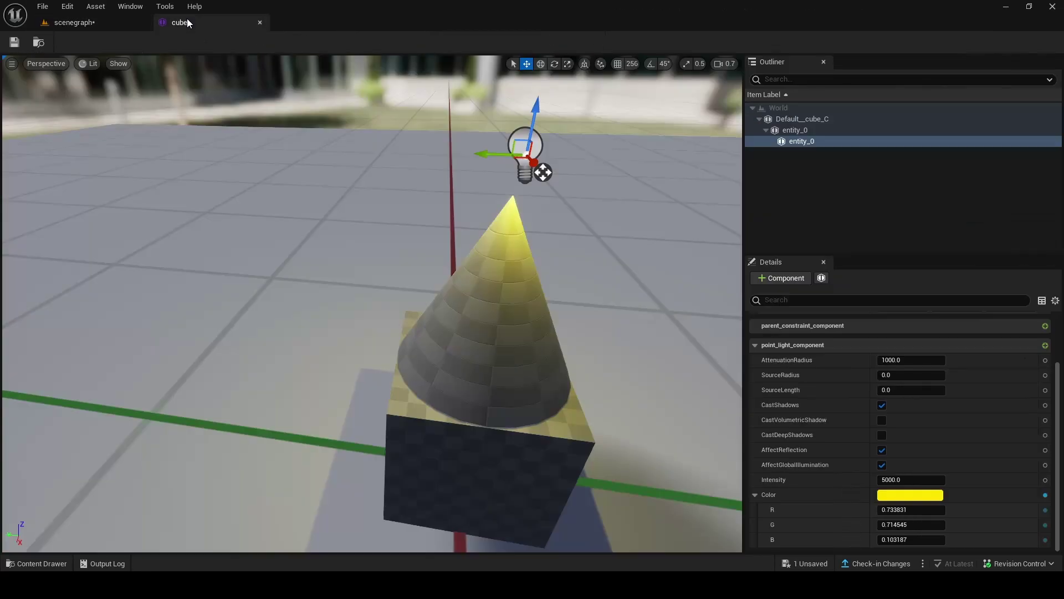
click(67, 23)
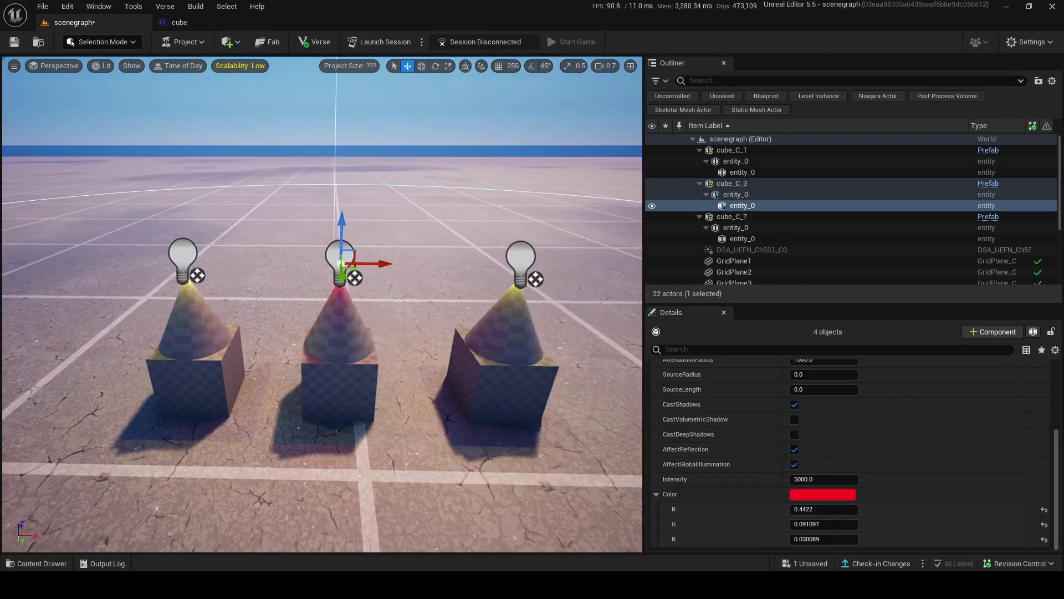
Place two more cube prefab instances on the ground, away from the row of three.
right_drag(321, 249, 354, 277)
click(177, 354)
right_drag(178, 355, 233, 377)
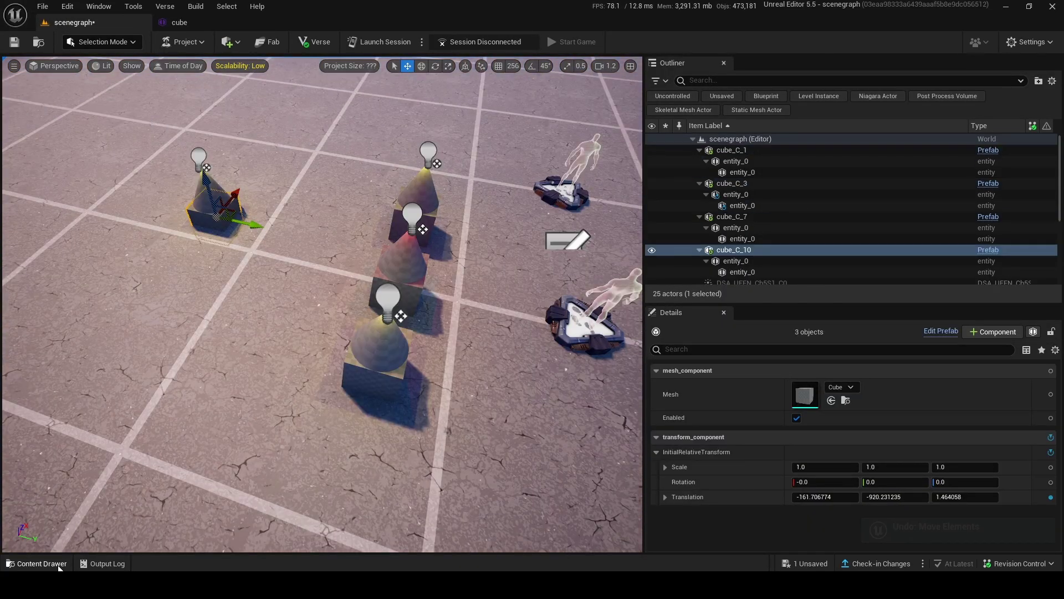
click(55, 564)
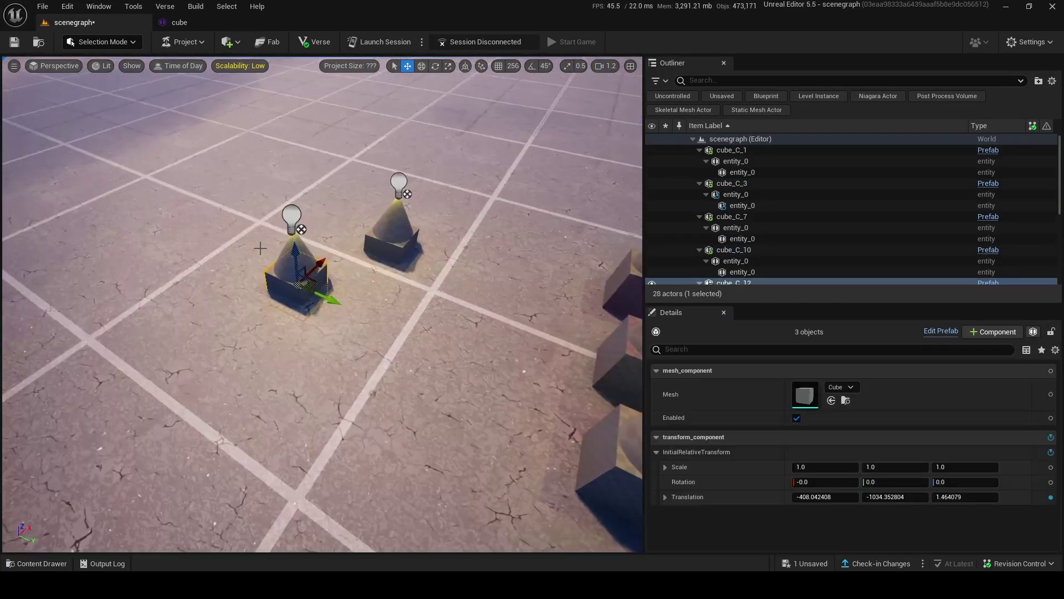
right_drag(261, 247, 232, 247)
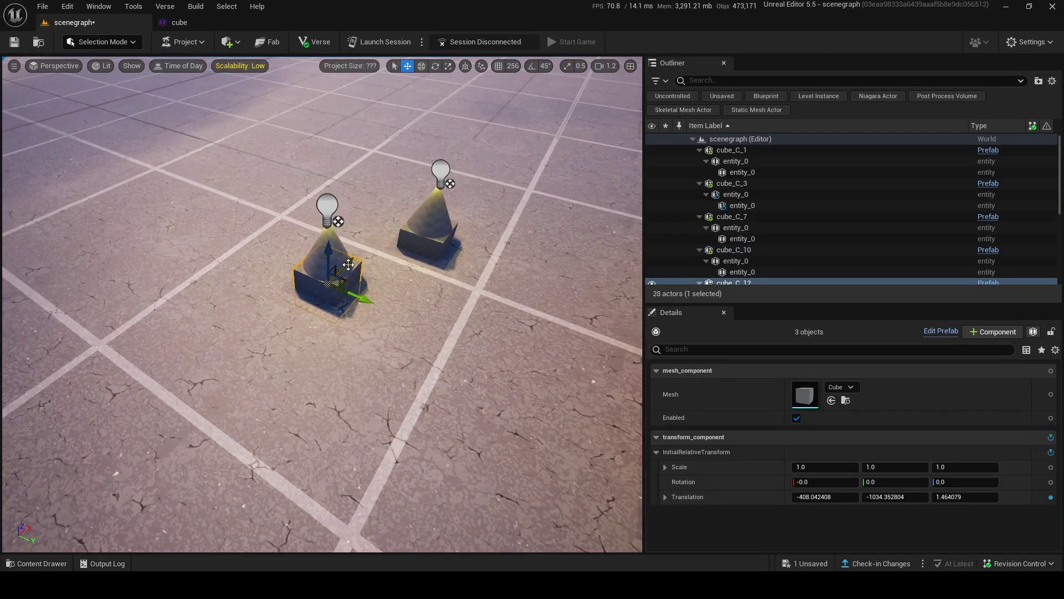
Duplicate the newest cube prefab instance and delete the extra copy.
alt+drag(349, 264, 194, 360)
right_drag(194, 360, 122, 299)
scroll(194, 360, down, 1)
mouse_move(285, 102)
right_down()
mouse_move(284, 139)
mouse_move(285, 102)
right_up()
click(281, 299)
key(Delete)
Reposition one of the additional cube instances along its axis in the level.
click(244, 318)
drag(263, 326, 349, 330)
right_drag(349, 330, 358, 352)
In the cube prefab, set the point light's colour to blue, hex sRGB 00A9FFFF, and save the prefab.
click(204, 30)
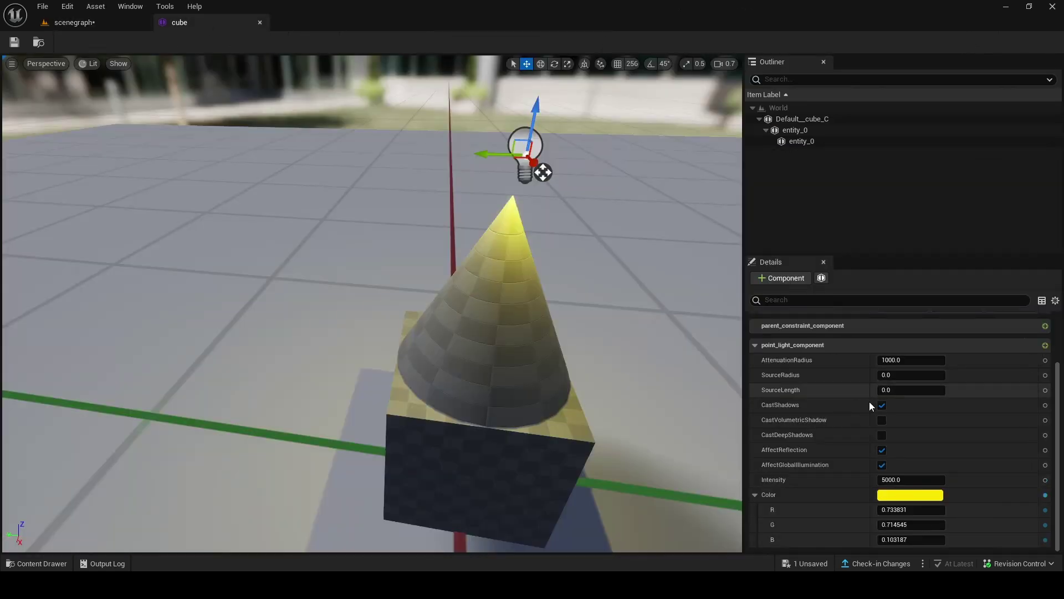
click(898, 492)
drag(749, 352, 647, 308)
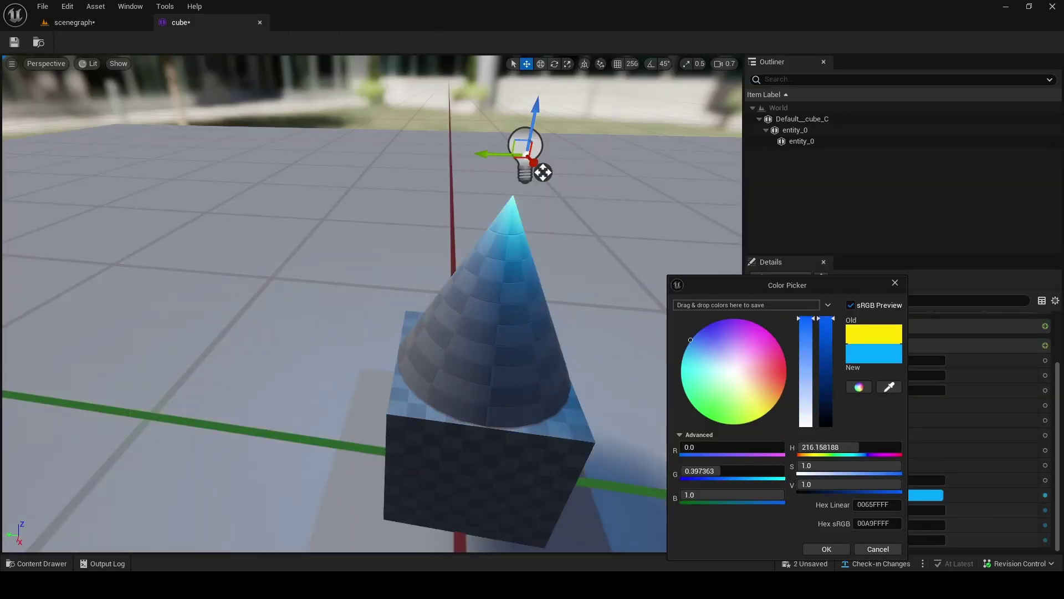
click(826, 549)
Examine all five cube instances in the level to compare their light colours with the blue prefab light.
click(99, 21)
key(w)
right_drag(333, 288, 355, 297)
scroll(354, 274, down, 1)
key(w)
key(s)
mouse_move(280, 395)
right_down()
mouse_move(332, 361)
mouse_move(265, 387)
right_up()
key(w)
right_drag(258, 313, 277, 345)
key(s)
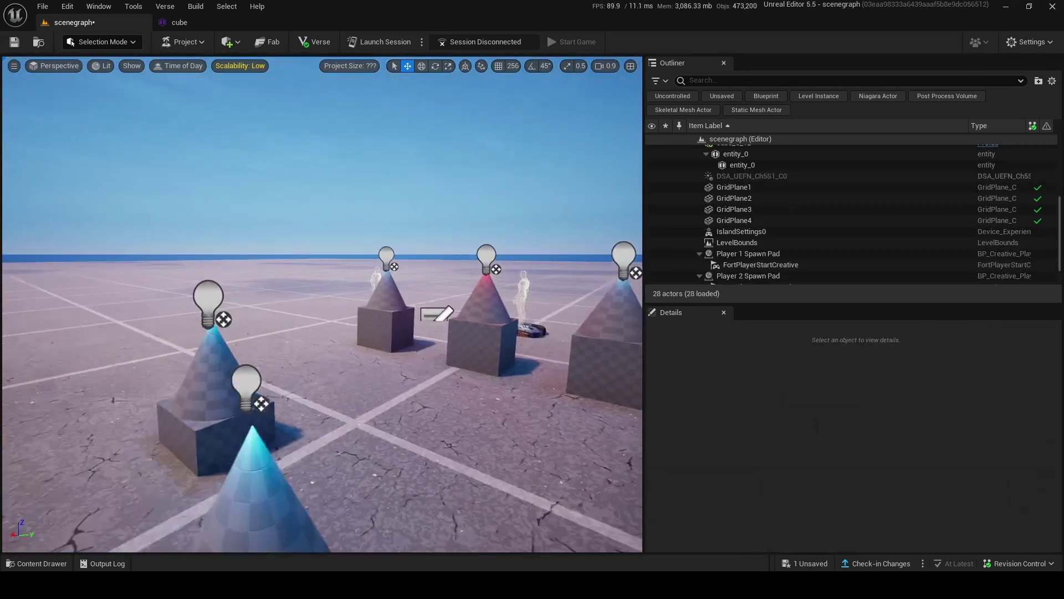
right_drag(322, 305, 330, 302)
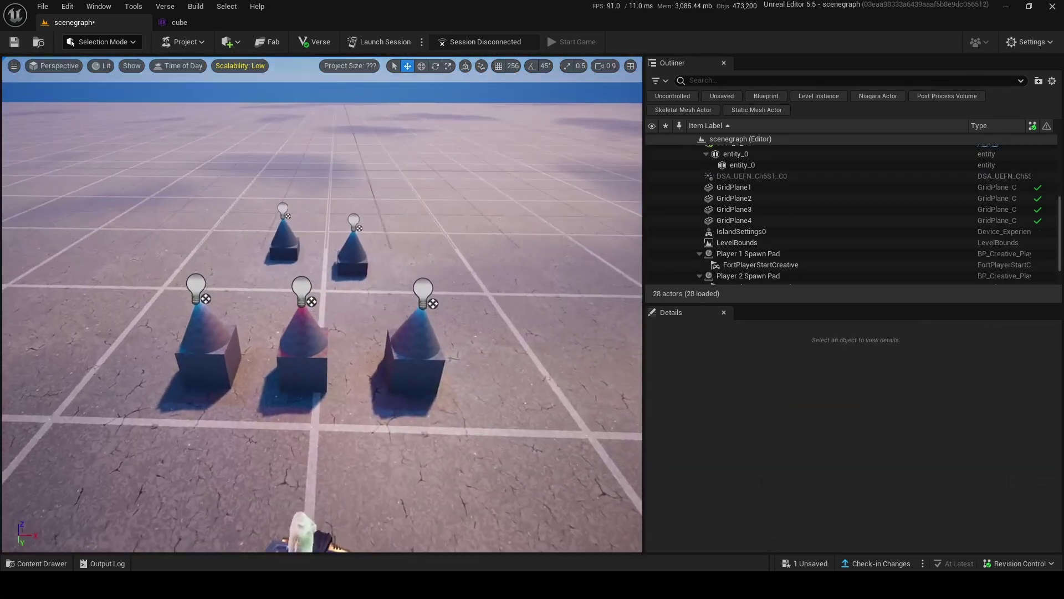
Select the cube prefab's root entity and check the override marker of its mesh component.
right_drag(388, 266, 390, 261)
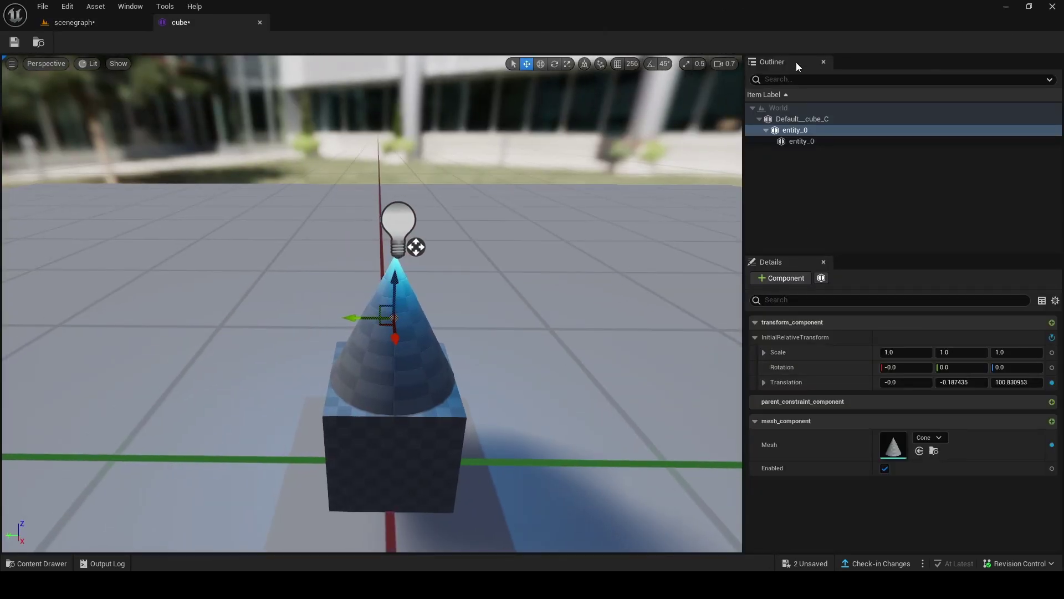
click(792, 119)
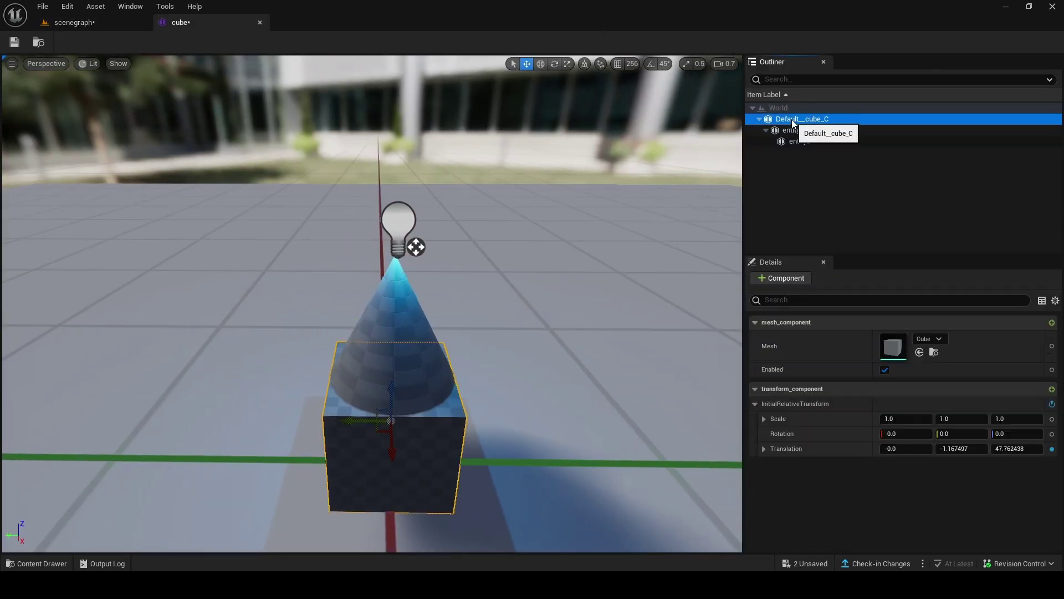
click(1051, 323)
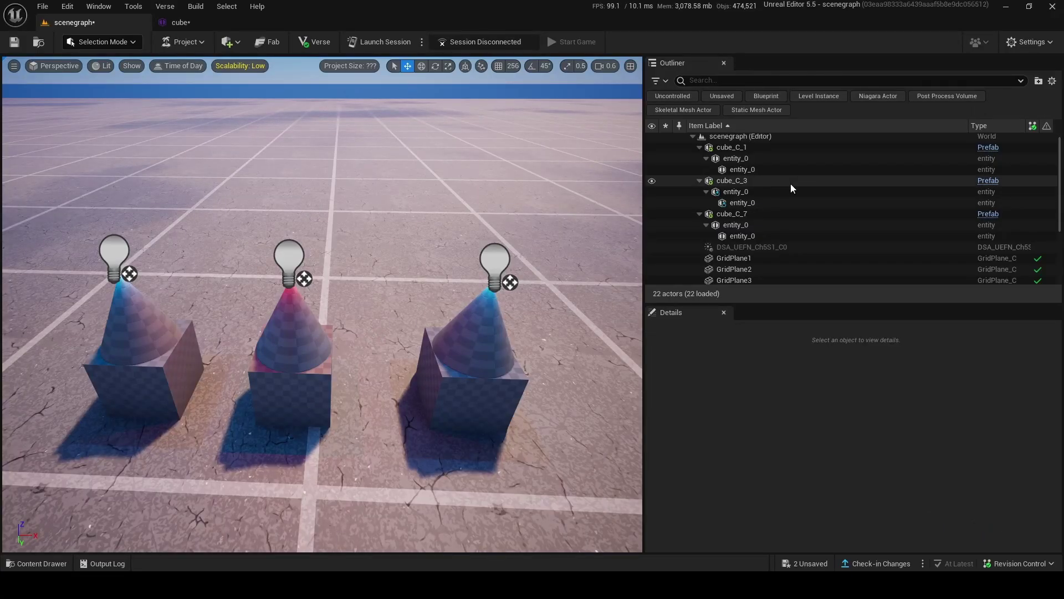
Delete the cone entity, along with its child light, from the cube_C_7 instance in the level.
scroll(790, 212, up, 1)
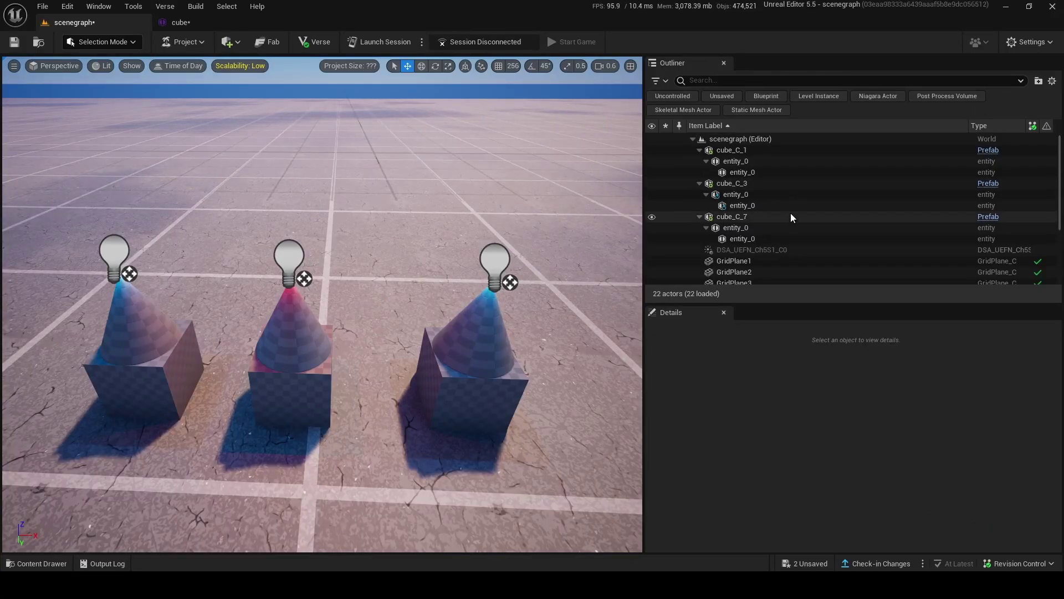
right_drag(443, 249, 477, 244)
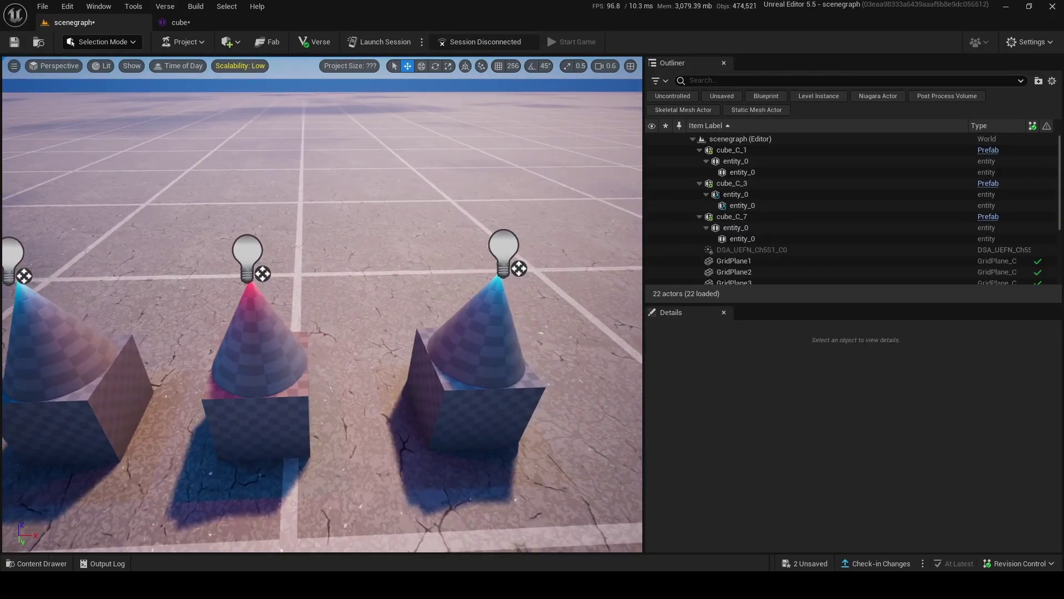
click(481, 348)
click(474, 336)
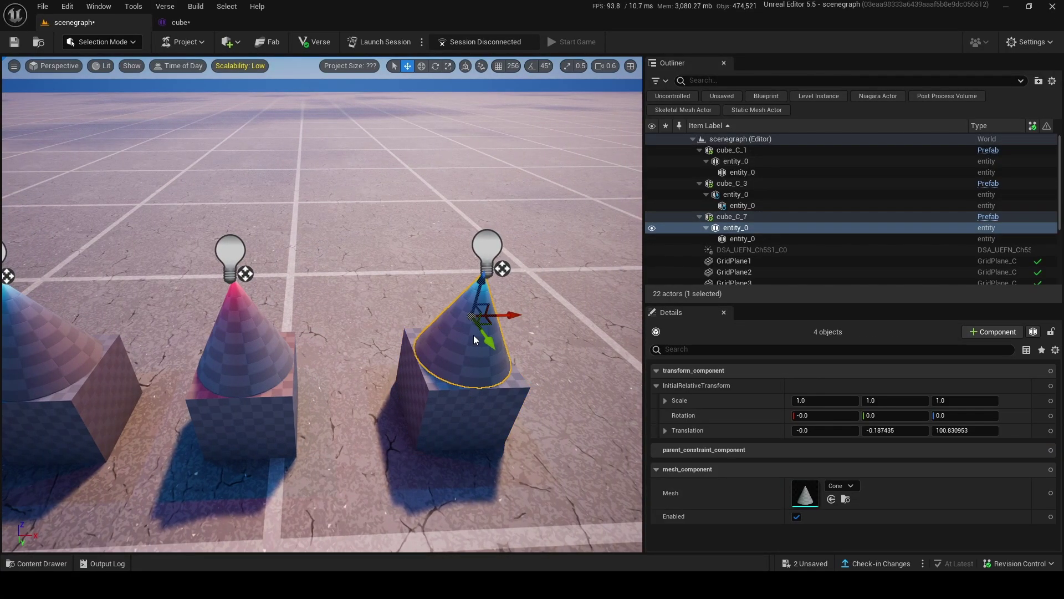
key(Delete)
right_drag(474, 340, 424, 339)
Save the cube prefab and check the instances in the scenegraph level from several angles.
click(178, 23)
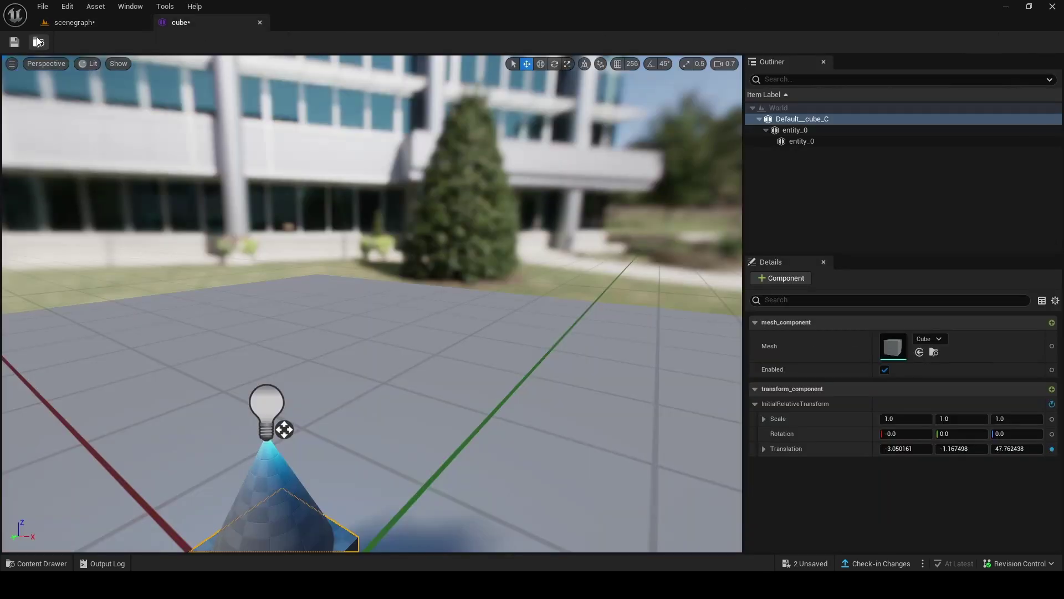
click(13, 48)
click(83, 22)
right_drag(233, 350, 283, 379)
key(w)
right_drag(337, 303, 286, 319)
key(s)
right_drag(138, 276, 363, 311)
key(w)
key(s)
key(w)
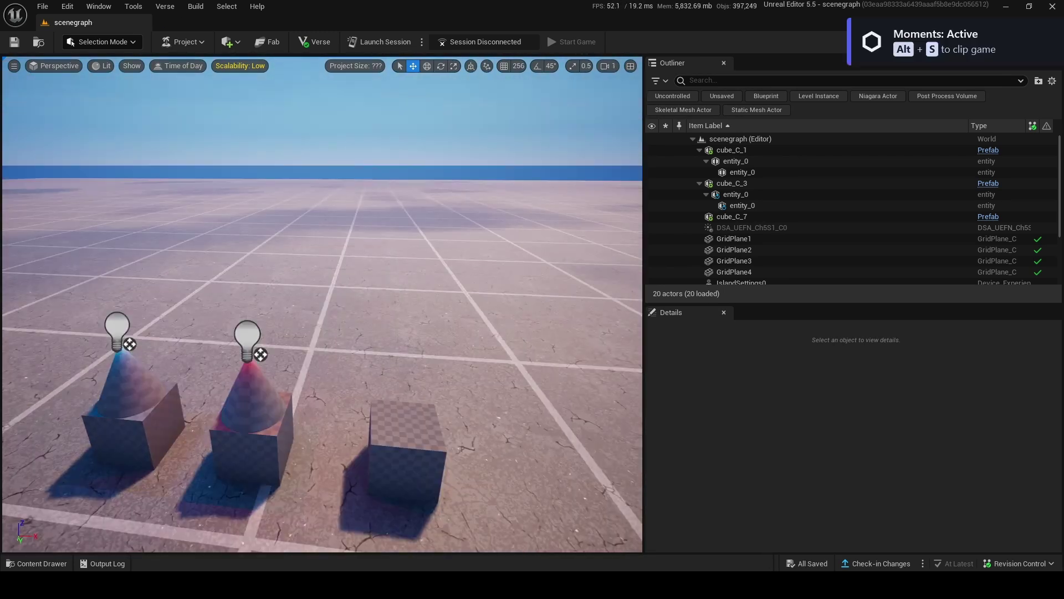
Browse the modular construction meshes in the Low_Poly_Viking_Interiors Models folder.
click(37, 563)
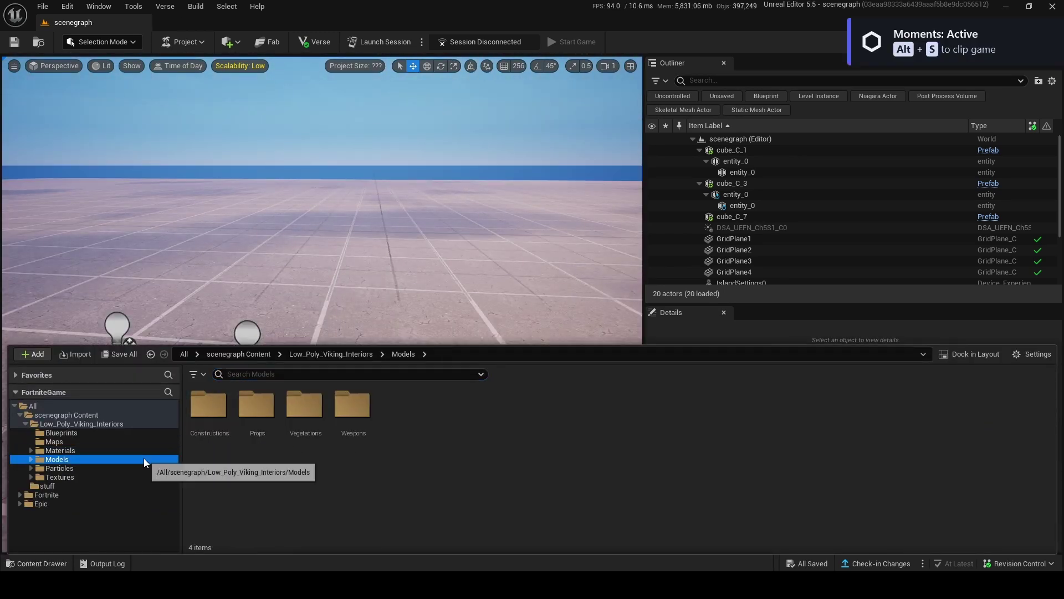
double_click(202, 417)
double_click(209, 410)
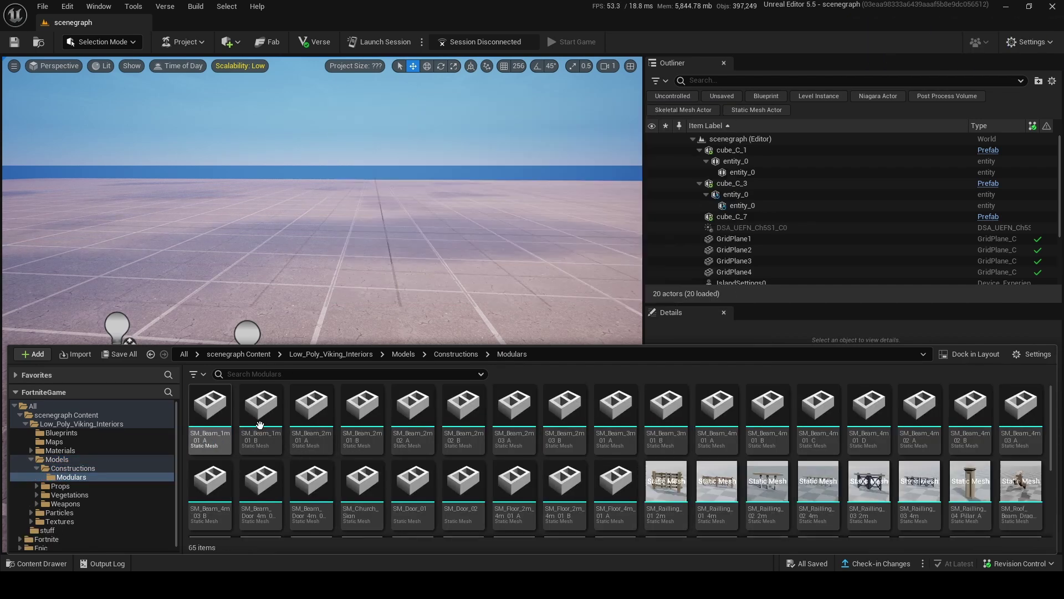
scroll(443, 438, up, 4)
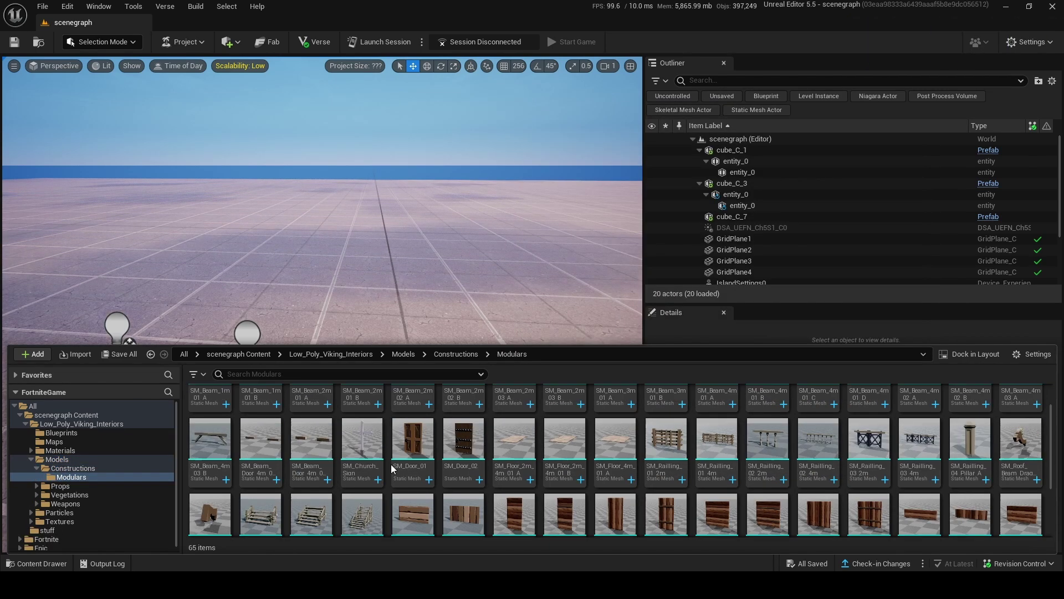
scroll(413, 433, down, 3)
mouse_move(310, 216)
right_down()
mouse_move(307, 250)
mouse_move(310, 216)
right_up()
key(s)
key(d)
Create an entity prefab definition named house in the stuff folder of the scenegraph content and open it for editing.
key(ctrl+space)
click(123, 423)
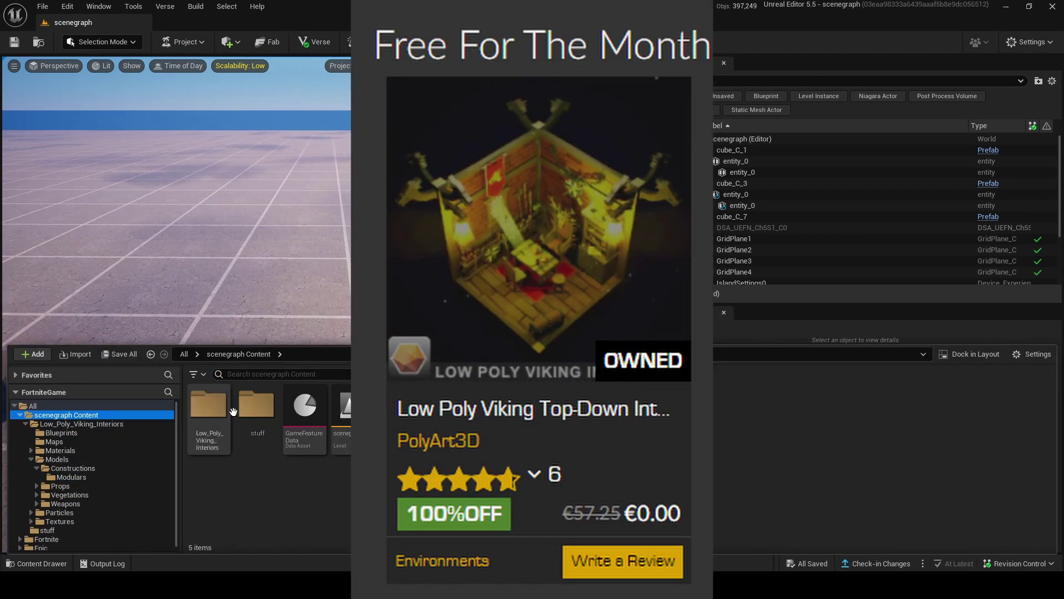
double_click(250, 416)
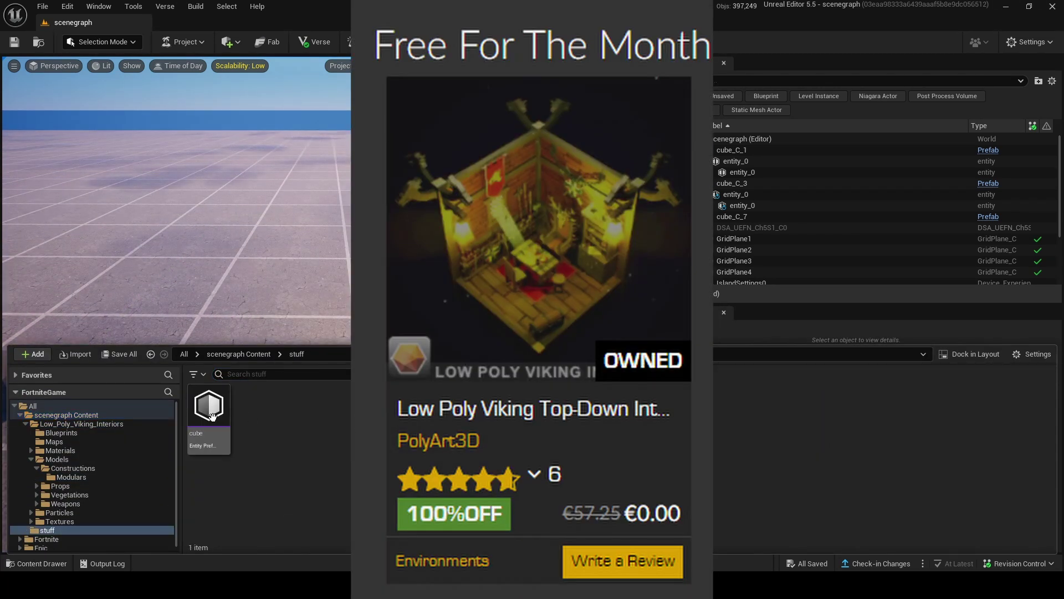
right_click(271, 425)
click(301, 287)
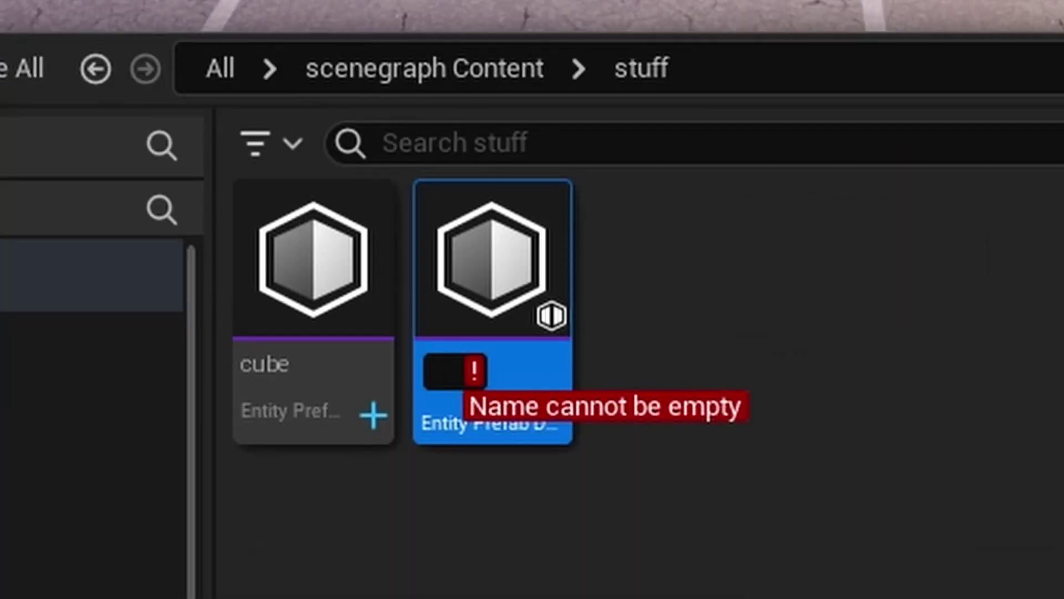
text(hou)
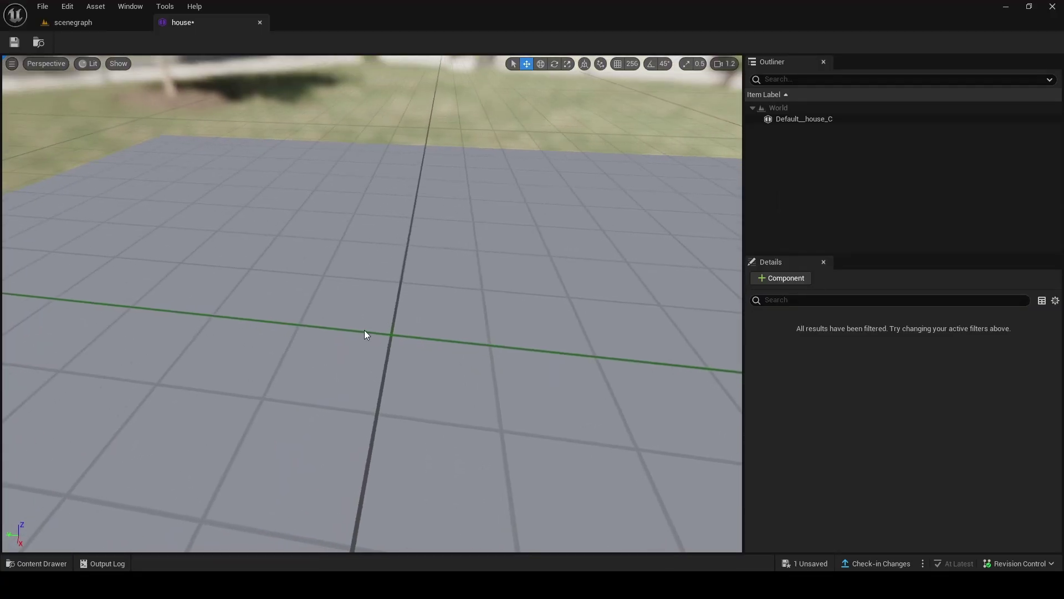
Add a child entity to the house with a mesh component using SM_Floor_4m_01_A, shifted about 199 units along Y.
right_click(787, 117)
mouse_move(817, 134)
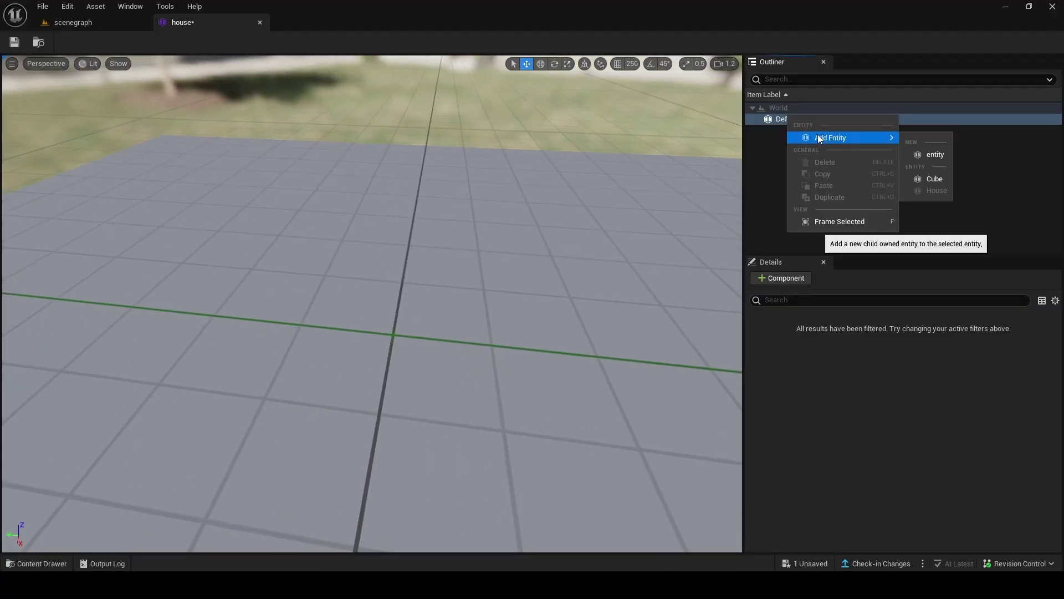
click(910, 150)
click(803, 130)
click(801, 278)
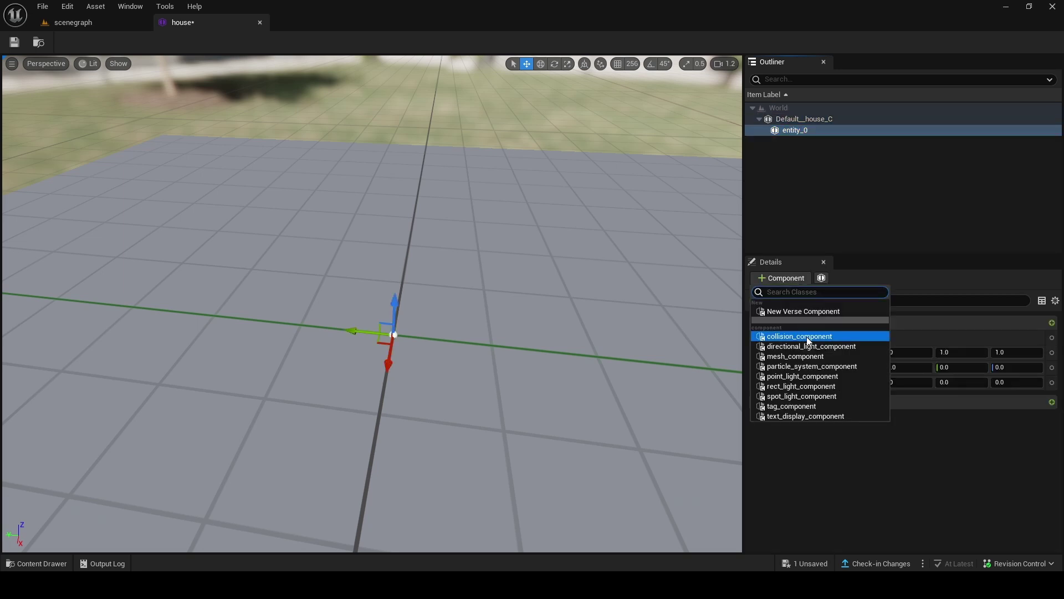
click(796, 356)
click(924, 439)
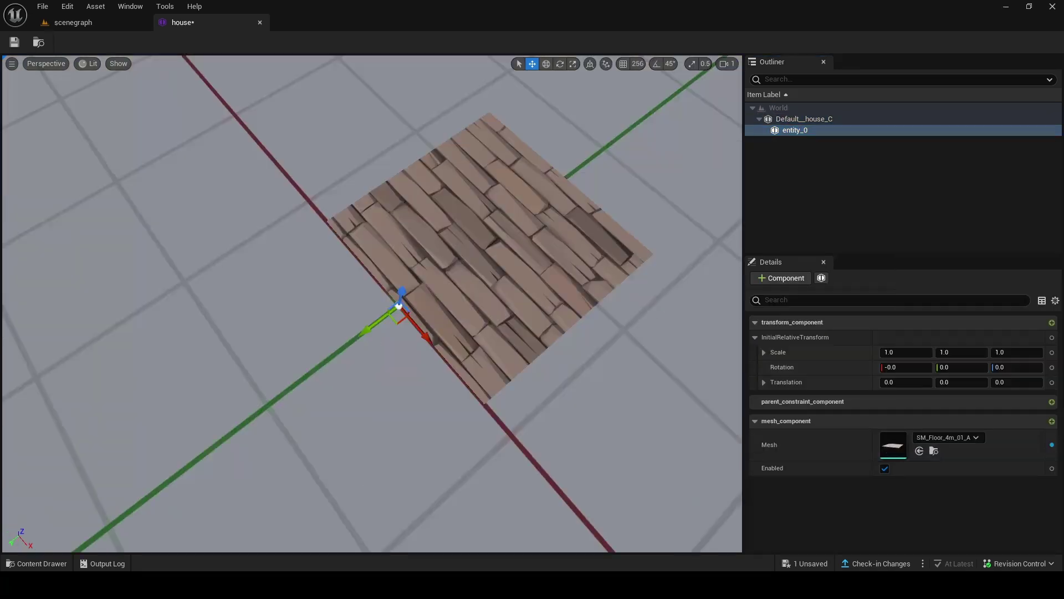
right_drag(355, 308, 314, 307)
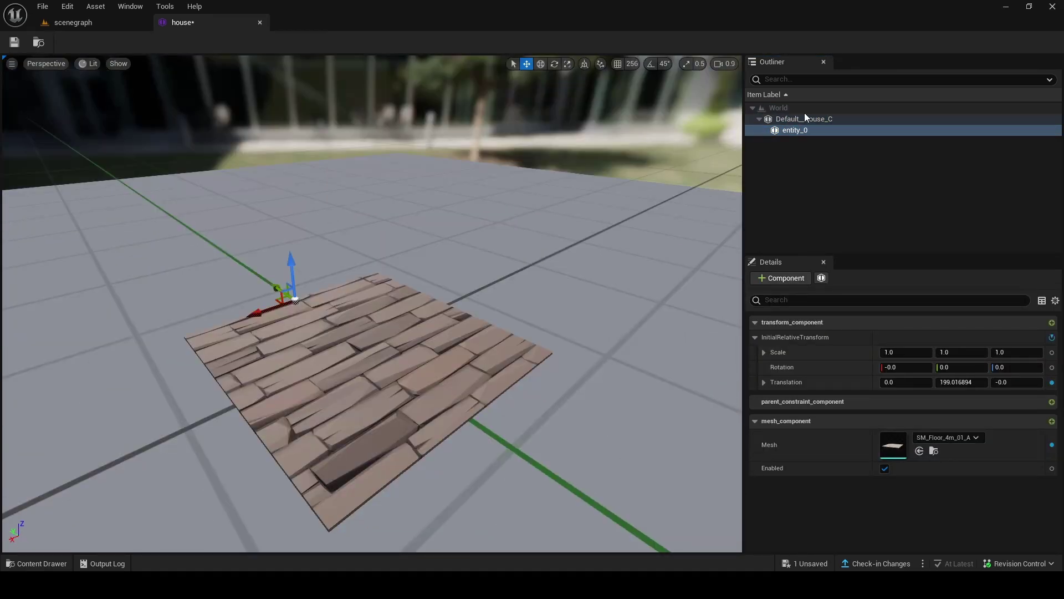
Add a second child entity with mesh SM_Wall_4m_01_A and place it along the floor's back edge, at about Y -200.
right_click(798, 121)
mouse_move(855, 143)
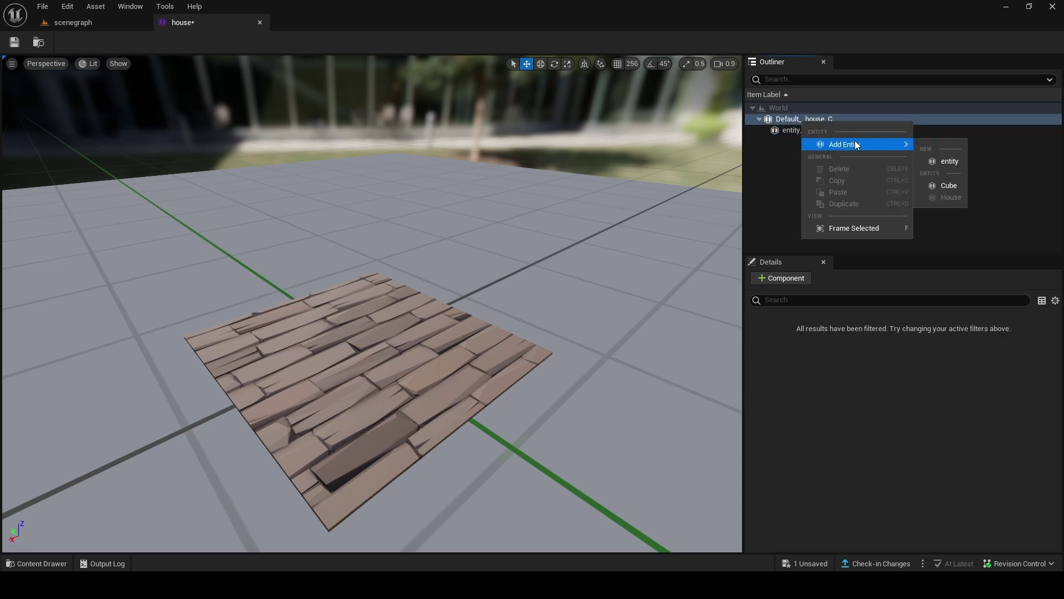
click(944, 162)
click(796, 140)
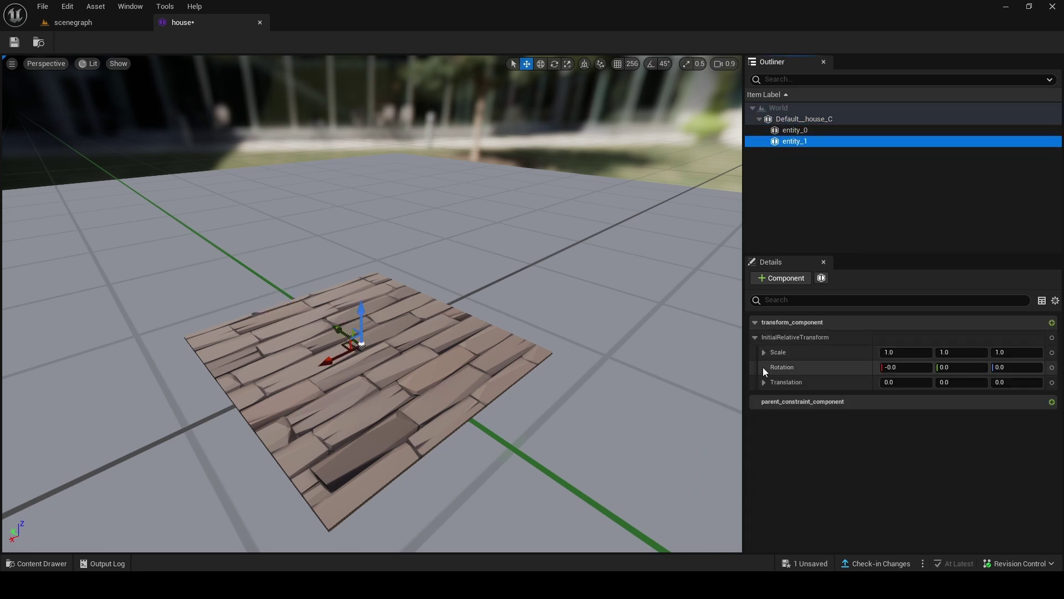
click(781, 278)
click(790, 354)
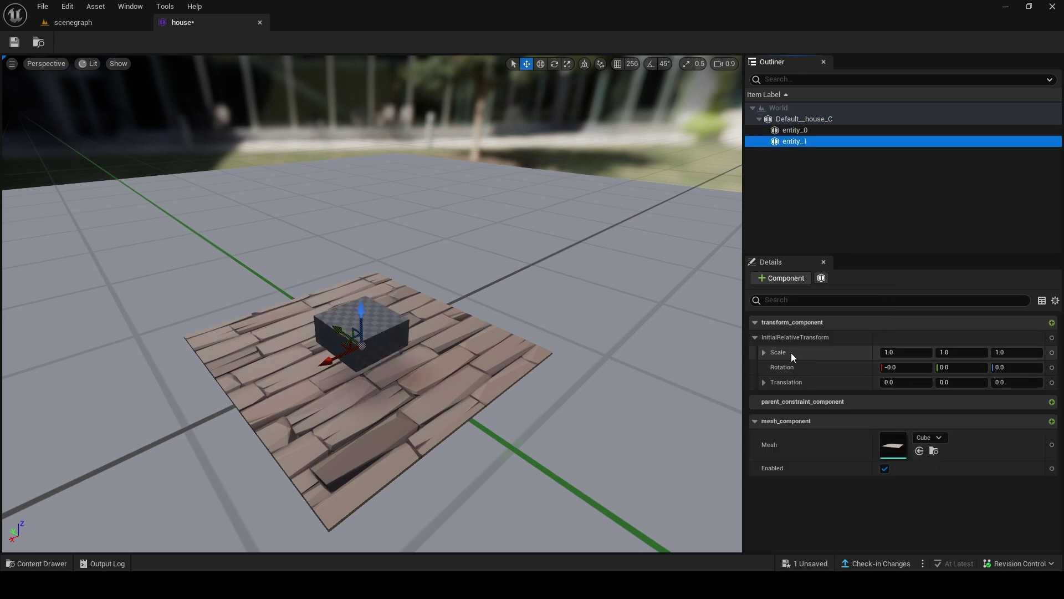
click(926, 438)
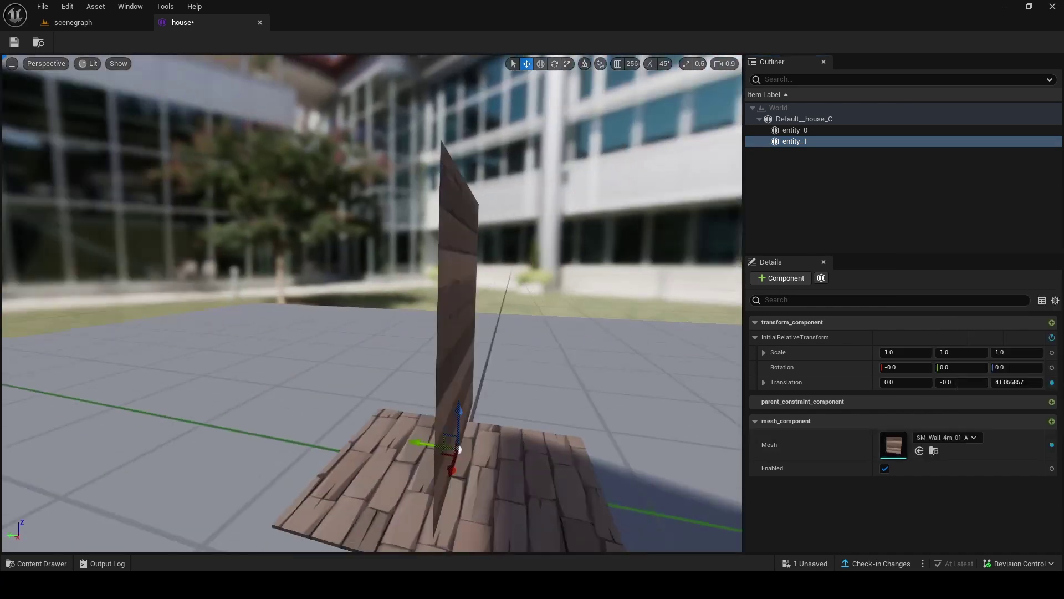
right_drag(417, 277, 417, 314)
drag(415, 317, 415, 350)
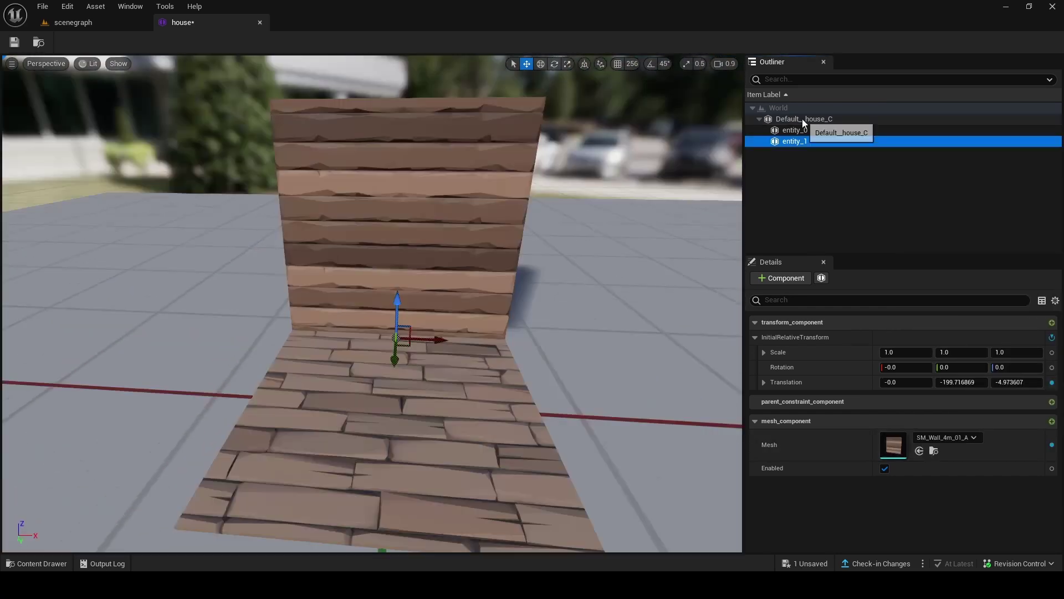
Add a child entity with mesh SM_Wall_Window_4m_01_B, rotated about 90° around Z, along the floor's negative X edge.
right_click(803, 118)
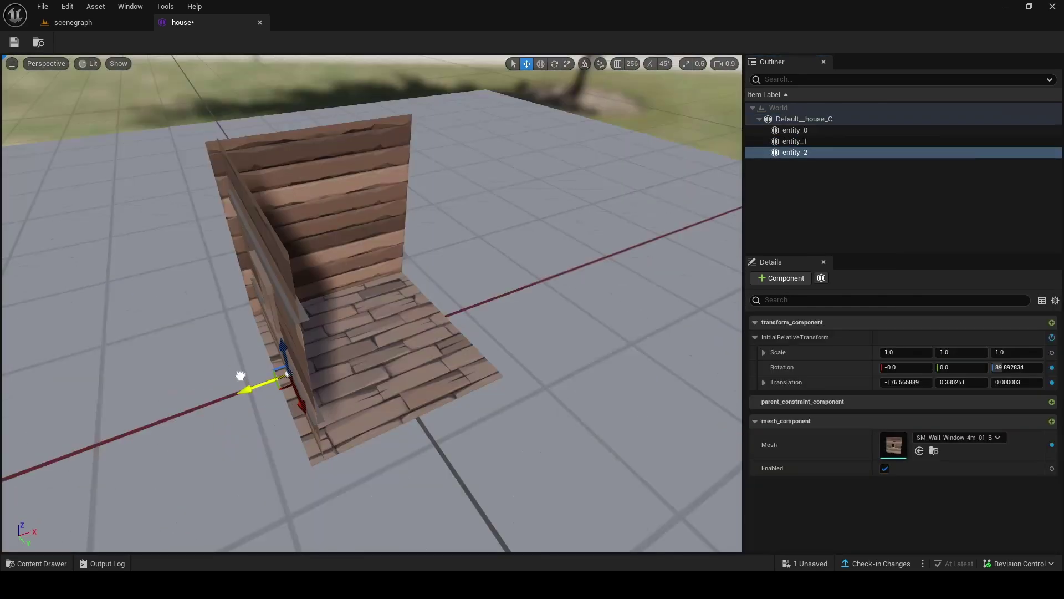
drag(238, 373, 232, 380)
right_drag(232, 380, 355, 391)
Add a second SM_Wall_Window_4m_01_B wall, rotated about -90° around Z, at about X 198 on the opposite floor edge.
key(e)
drag(408, 411, 414, 416)
right_drag(419, 417, 510, 429)
scroll(444, 399, down, 1)
key(w)
drag(459, 389, 463, 394)
mouse_move(444, 265)
right_down()
mouse_move(404, 267)
mouse_move(441, 278)
right_up()
click(403, 267)
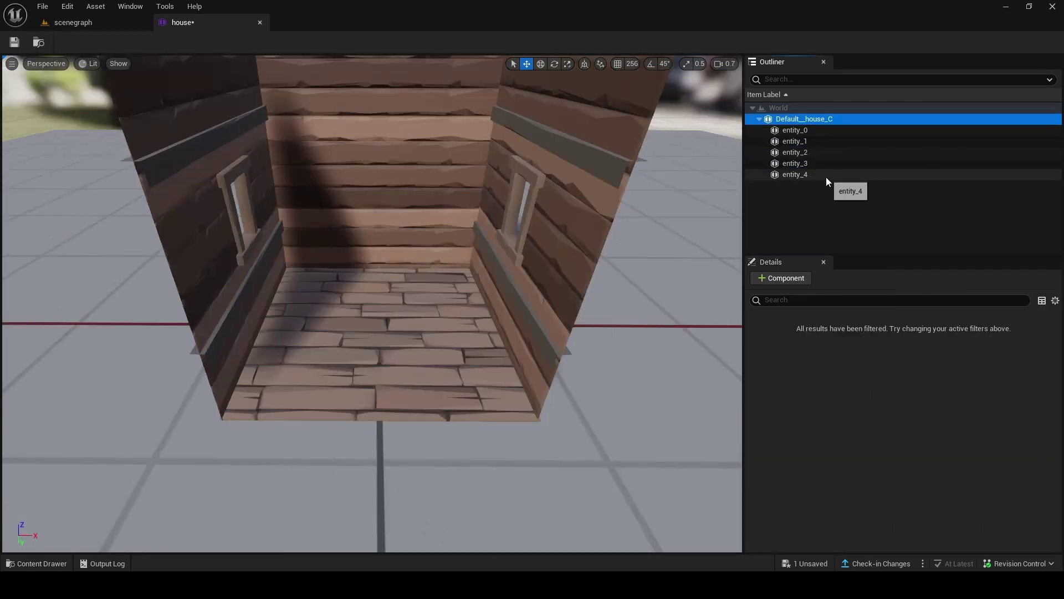
Assign SM_Wall_Door_4m_01_A to the fifth entity and move it to the floor's front edge, at about Y 192.
click(826, 175)
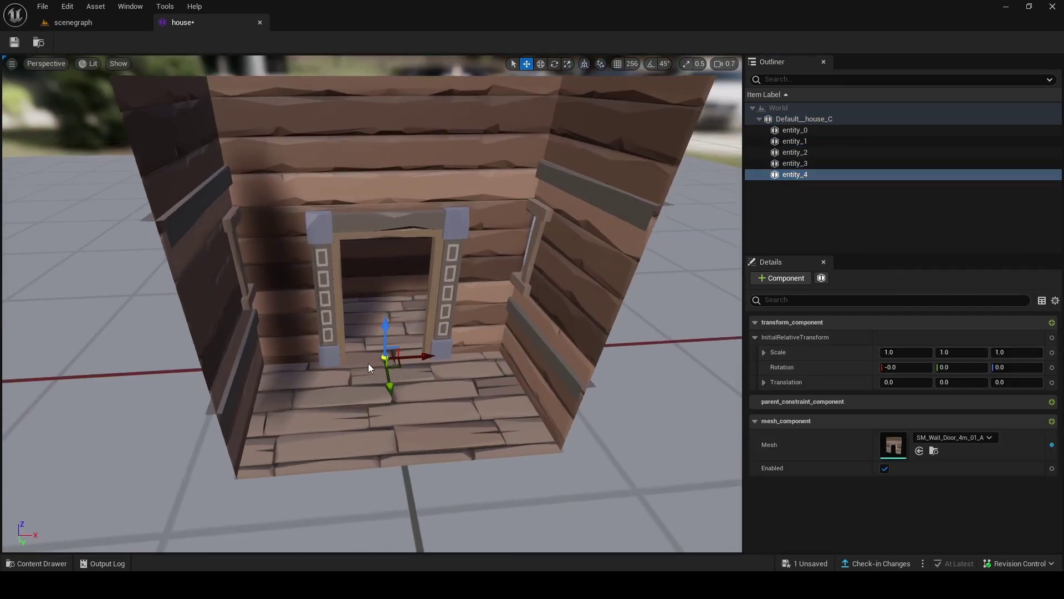
drag(390, 386, 397, 414)
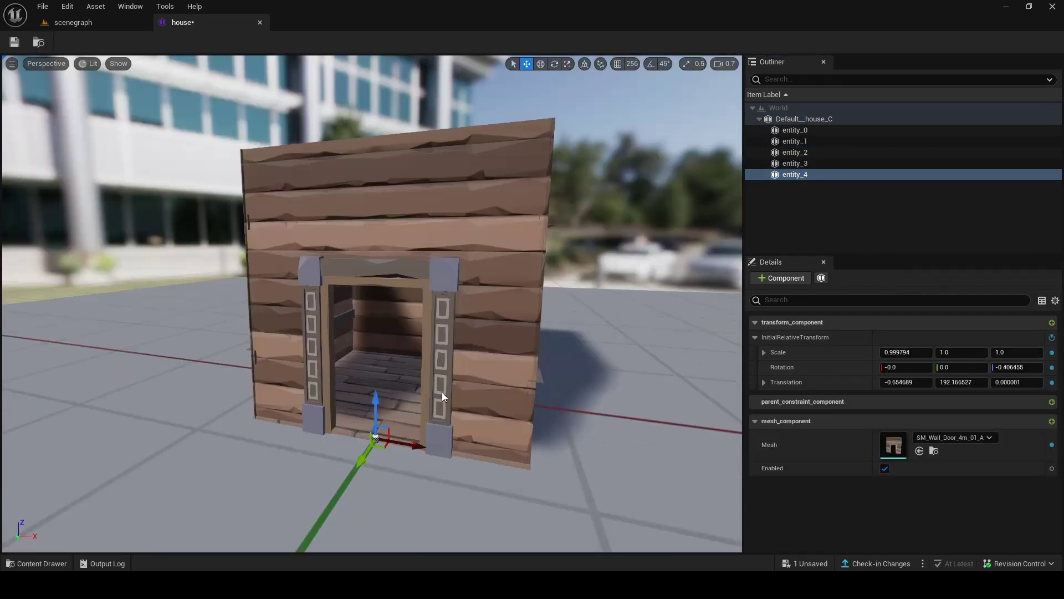
right_drag(441, 392, 496, 350)
right_drag(435, 183, 463, 260)
scroll(426, 191, down, 1)
key(f)
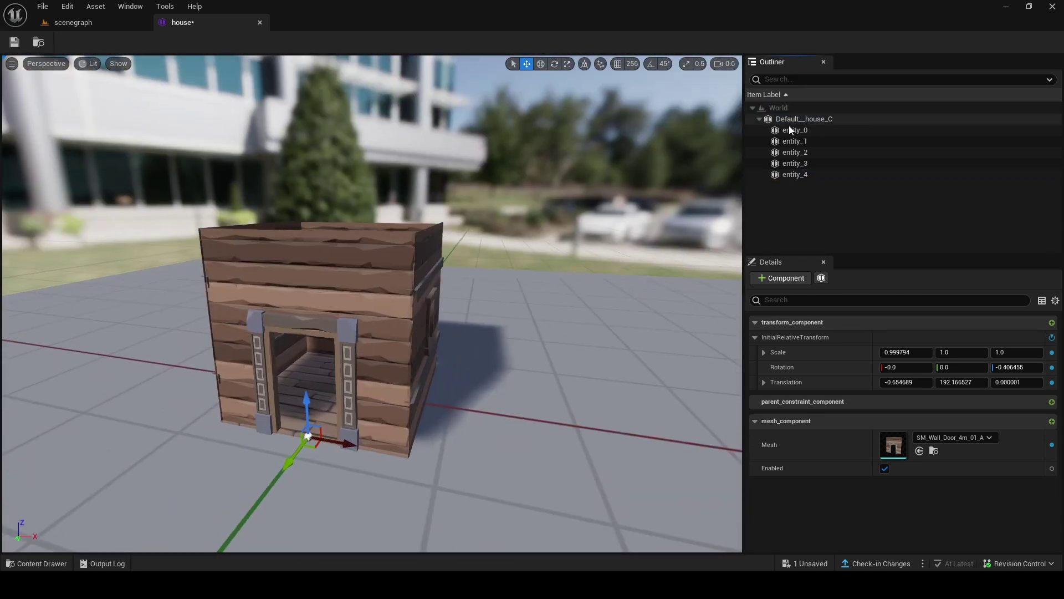
Add another child entity to the house prefab and place it as a flat roof over the four walls.
right_click(790, 126)
mouse_move(201, 207)
right_down()
mouse_move(195, 198)
mouse_move(200, 206)
mouse_move(150, 205)
mouse_move(189, 191)
right_up()
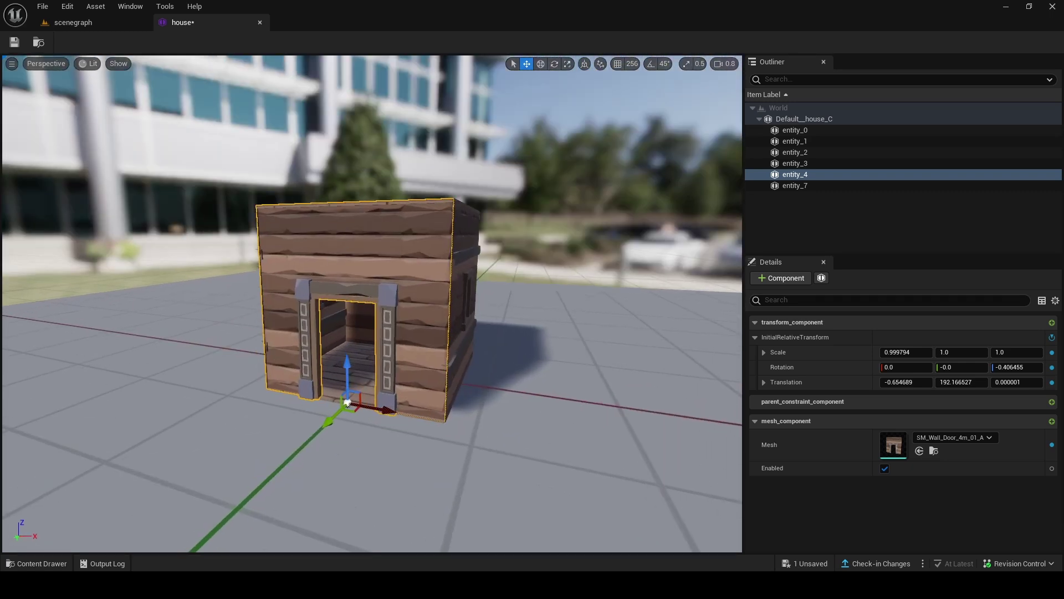
key(f)
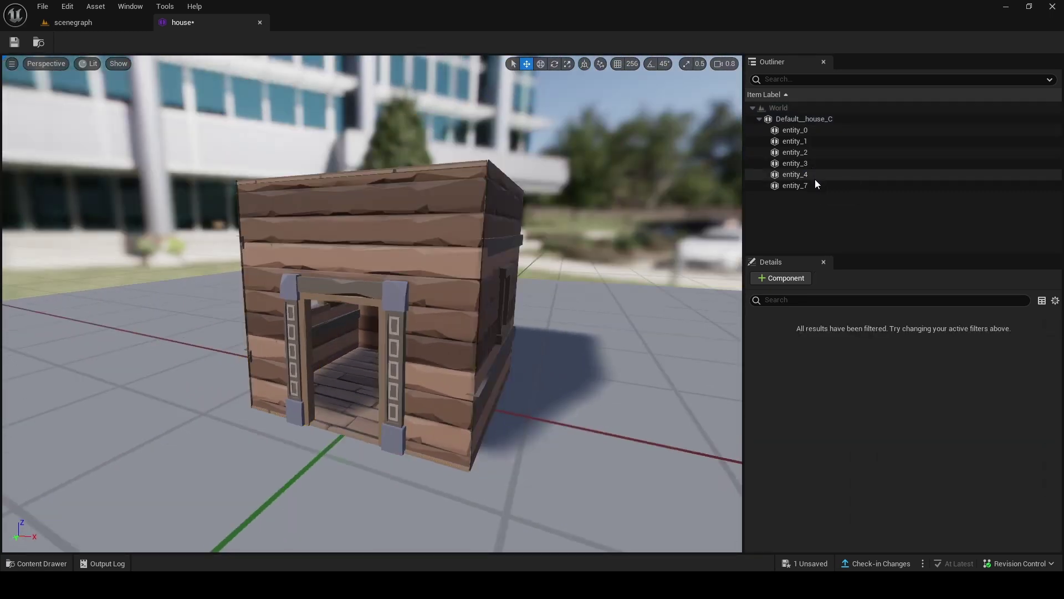
Rename the house's child entities roof, door, window1, window2, backwall and floor, and select them to check the names.
click(806, 185)
key(F2)
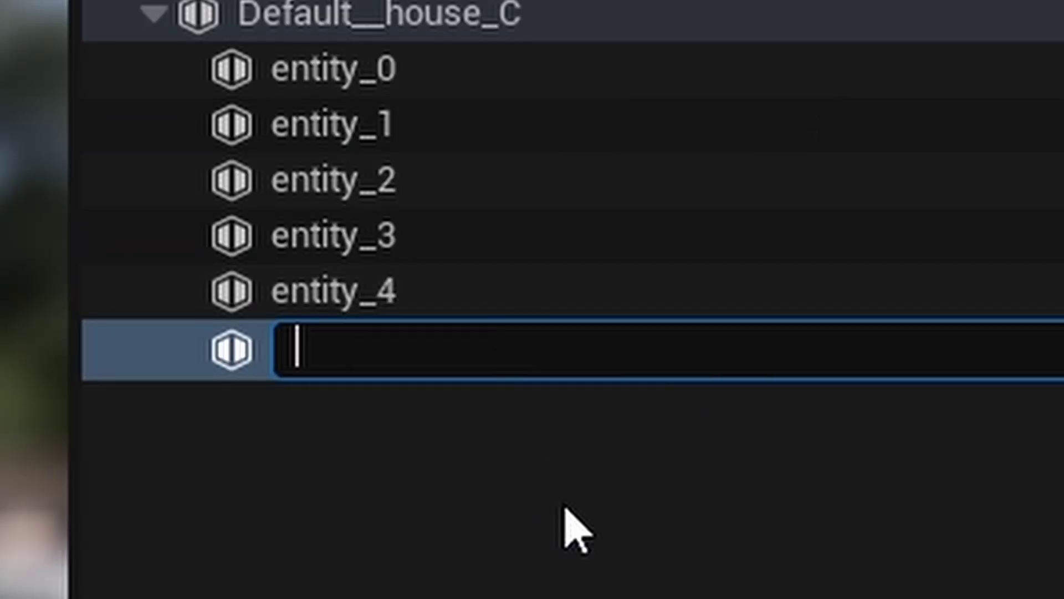
text(roof)
key(Return)
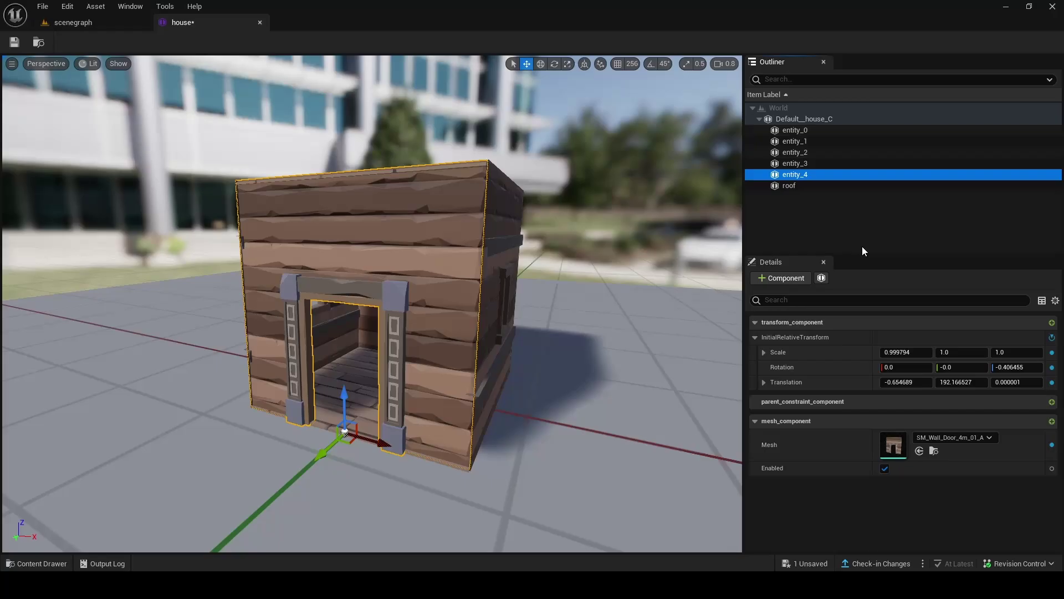
key(F2)
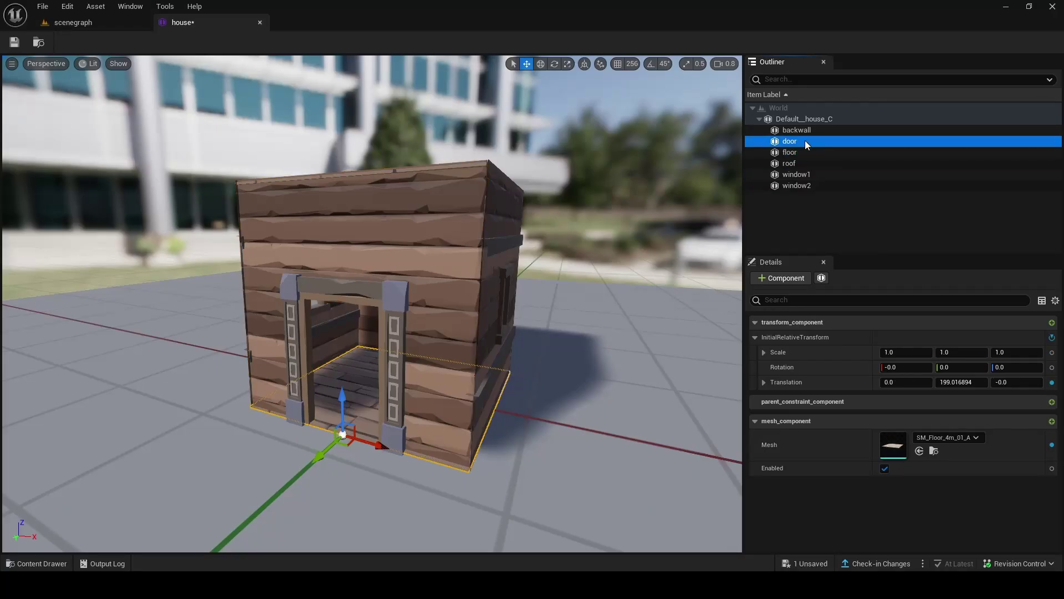
click(806, 135)
click(807, 143)
click(809, 153)
click(807, 188)
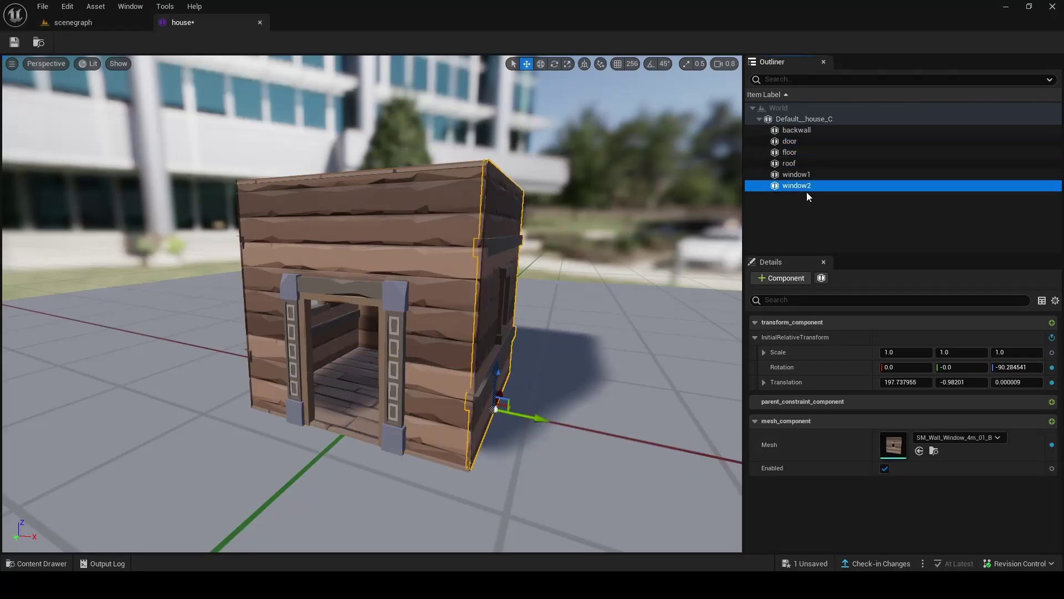
Examine the assembled house's walls, windows and corners from several sides.
right_drag(554, 310, 776, 366)
key(w)
scroll(538, 343, down, 1)
key(s)
click(408, 301)
right_drag(408, 301, 454, 277)
key(d)
right_drag(538, 232, 465, 244)
key(d)
Add child entities beam1 to beam4 under backwall and door, using SM_Beam_4m_01_C for the corner posts.
right_click(803, 141)
mouse_move(919, 172)
click(956, 179)
click(798, 152)
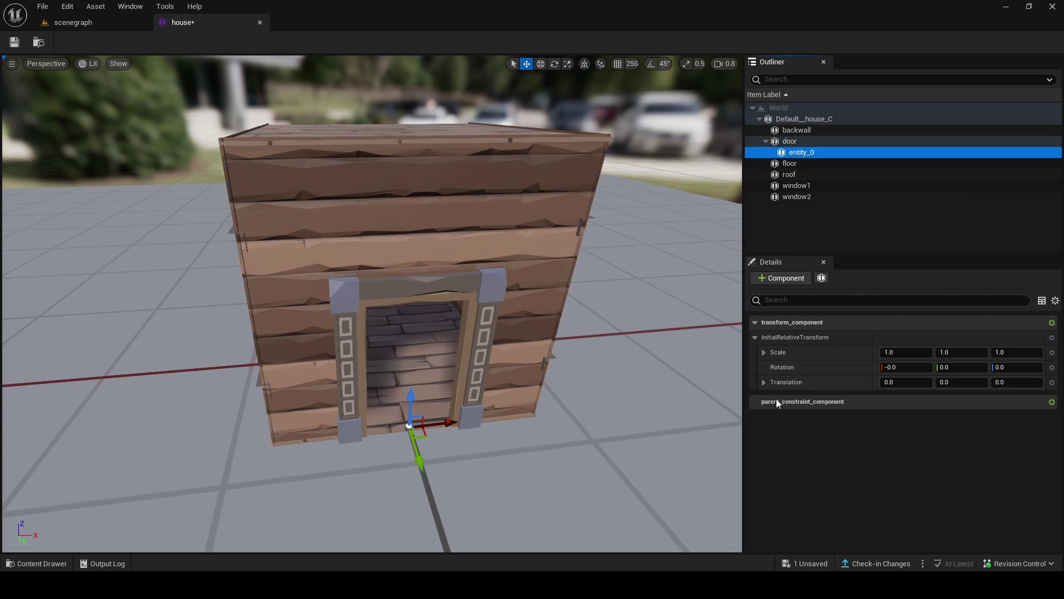
click(781, 279)
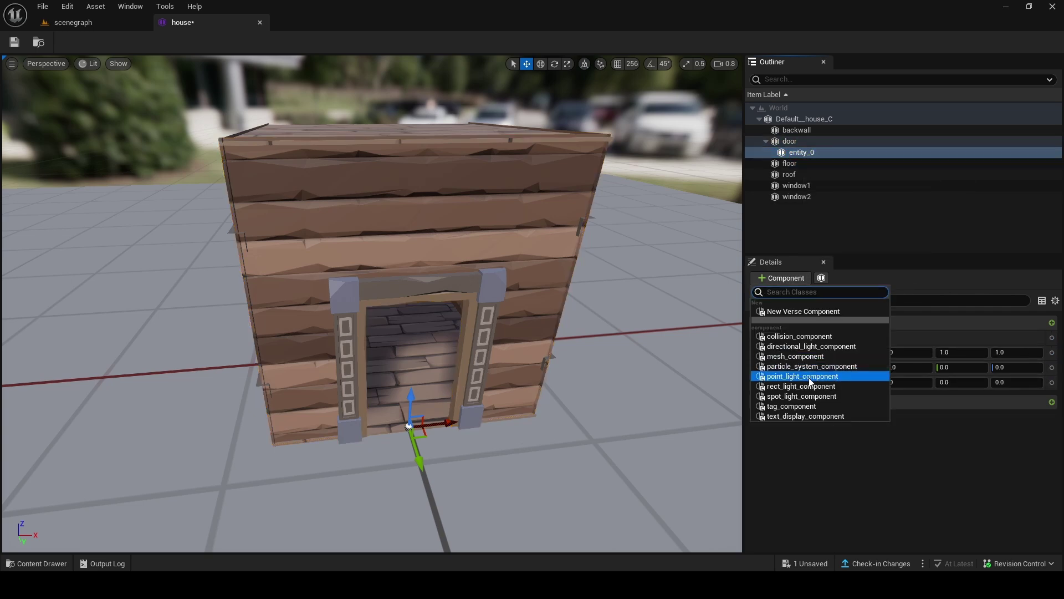
click(795, 356)
click(925, 439)
text(be)
text(am4)
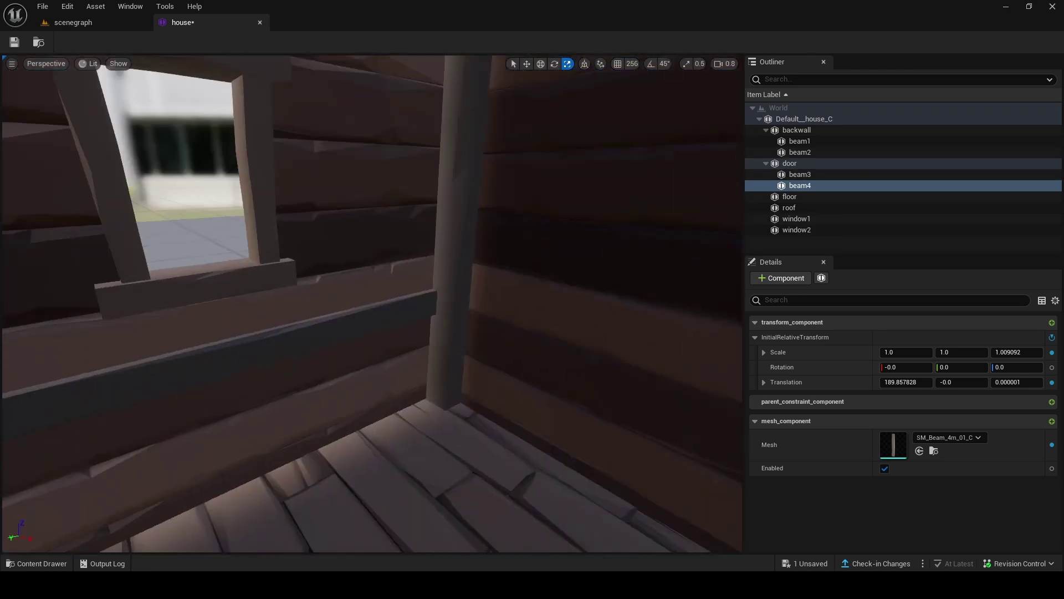
Add an empty child entity to the floor entity.
right_drag(372, 304, 211, 277)
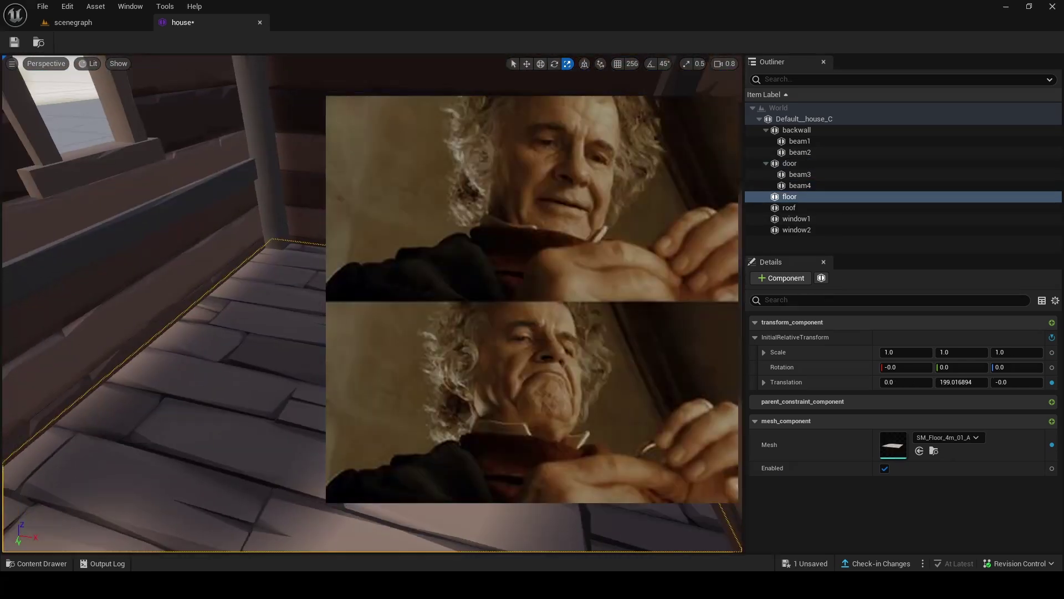
mouse_move(372, 304)
right_down()
mouse_move(339, 304)
mouse_move(355, 304)
right_up()
right_click(813, 200)
mouse_move(872, 224)
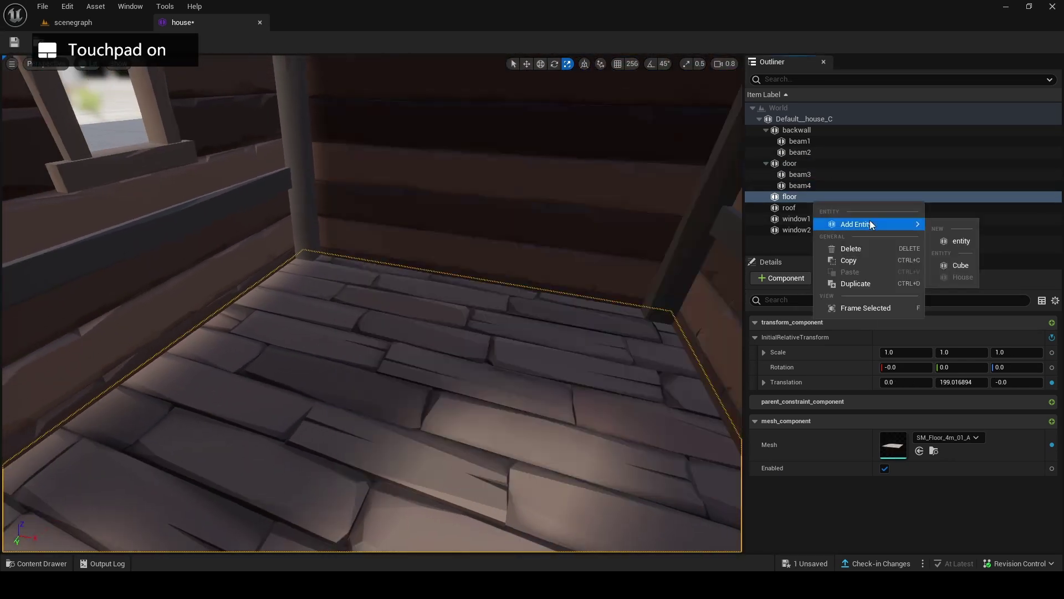
click(955, 240)
click(835, 206)
click(824, 197)
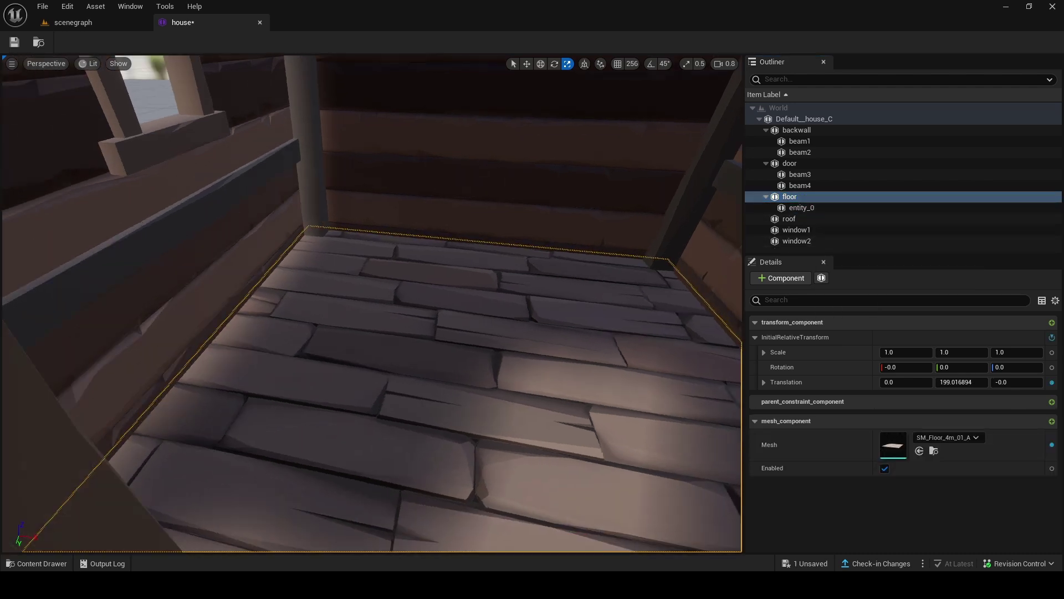
Give the floor's child entity a mesh component and assign the SM_Bed_02_A mesh to it.
click(802, 209)
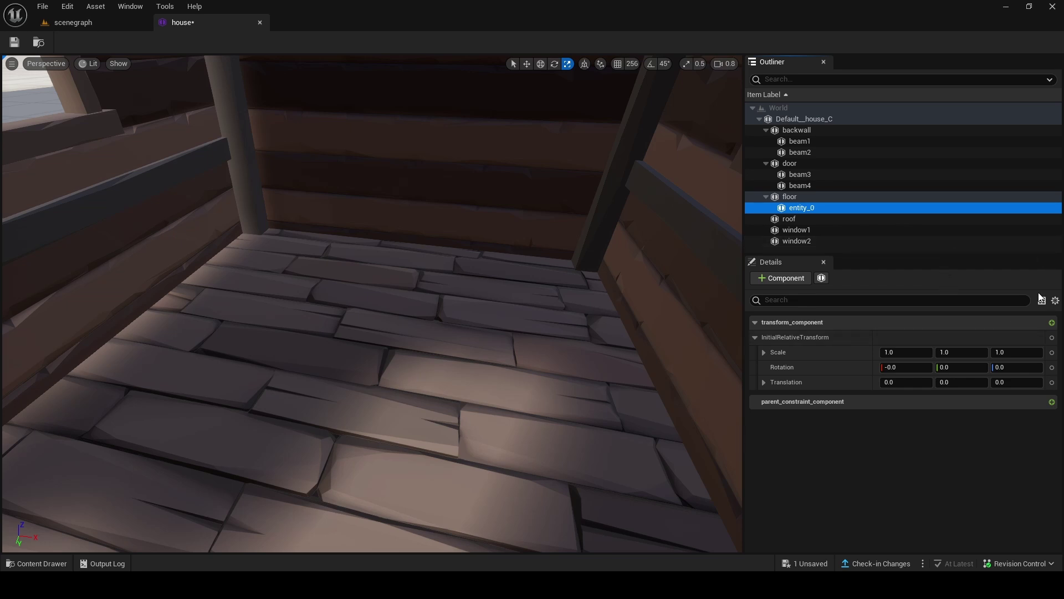
click(781, 278)
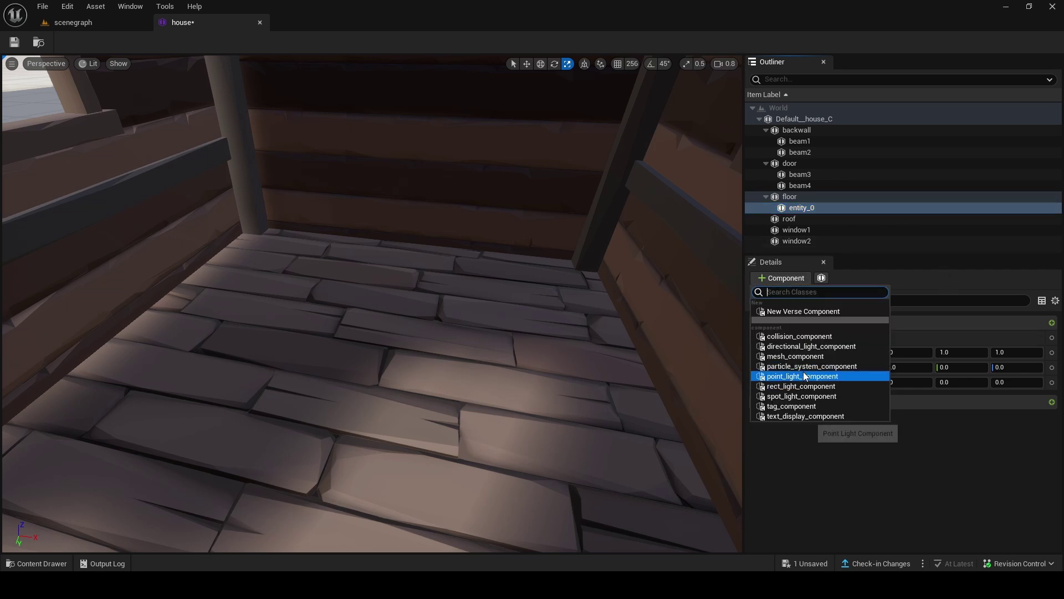
click(798, 359)
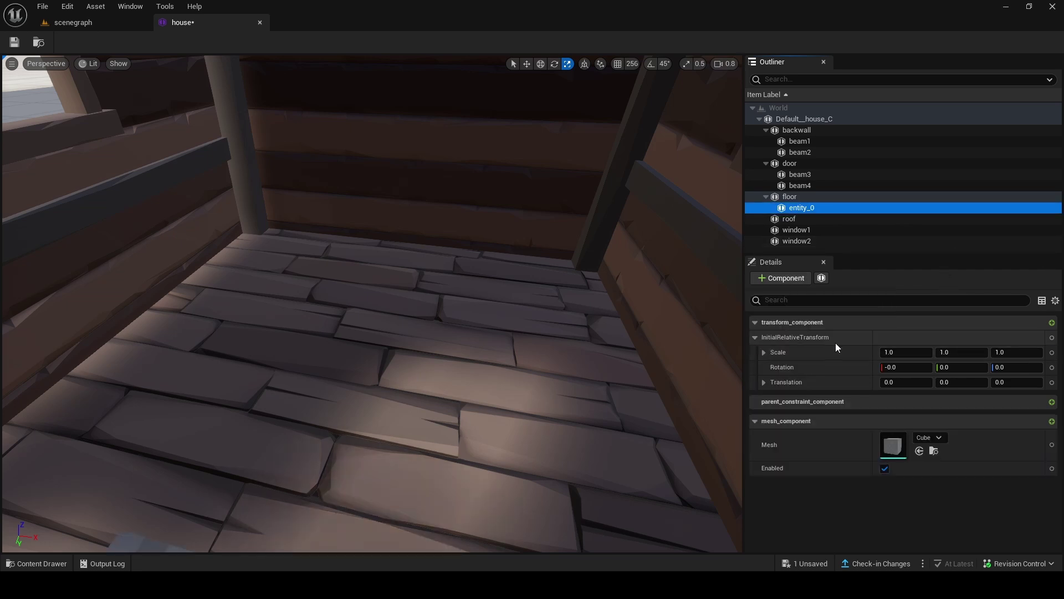
click(927, 439)
text(bed)
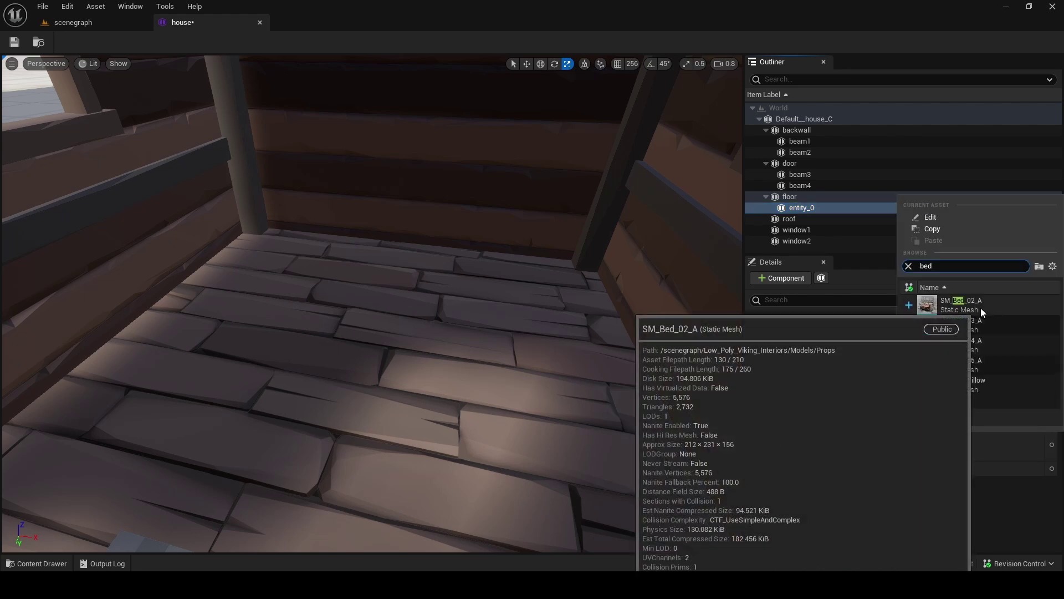
click(978, 310)
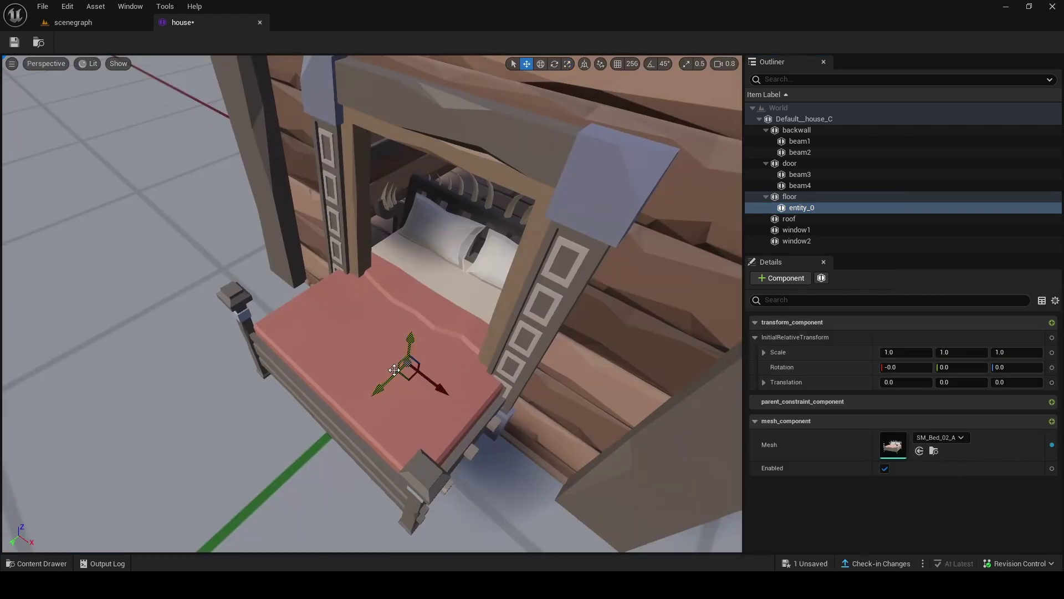
Shrink the bed to about 0.53 × 0.75 × 1.0 scale against the back wall and add another child entity under floor.
drag(391, 380, 514, 263)
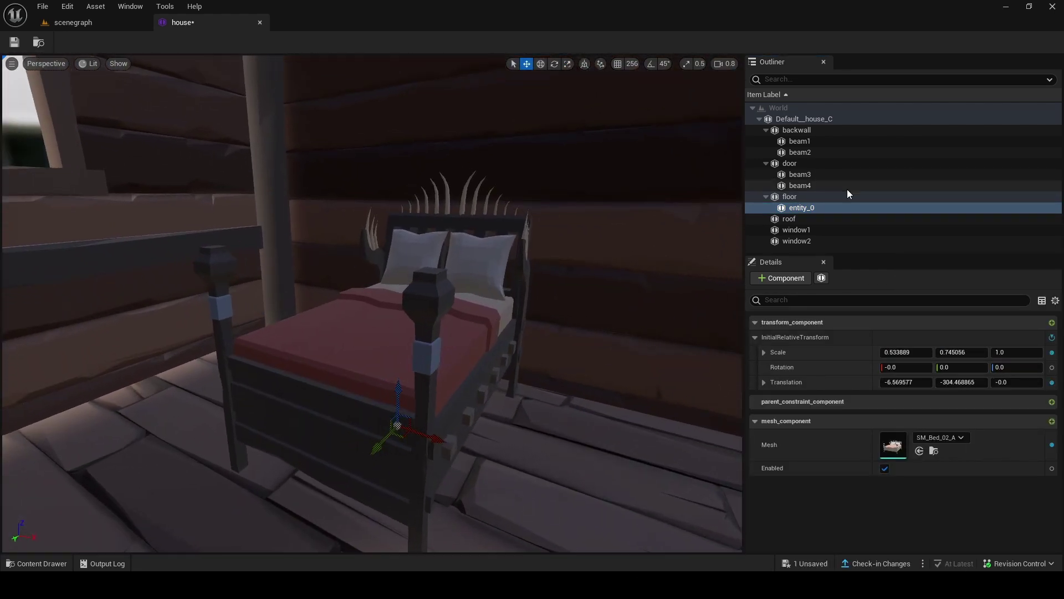
right_click(822, 197)
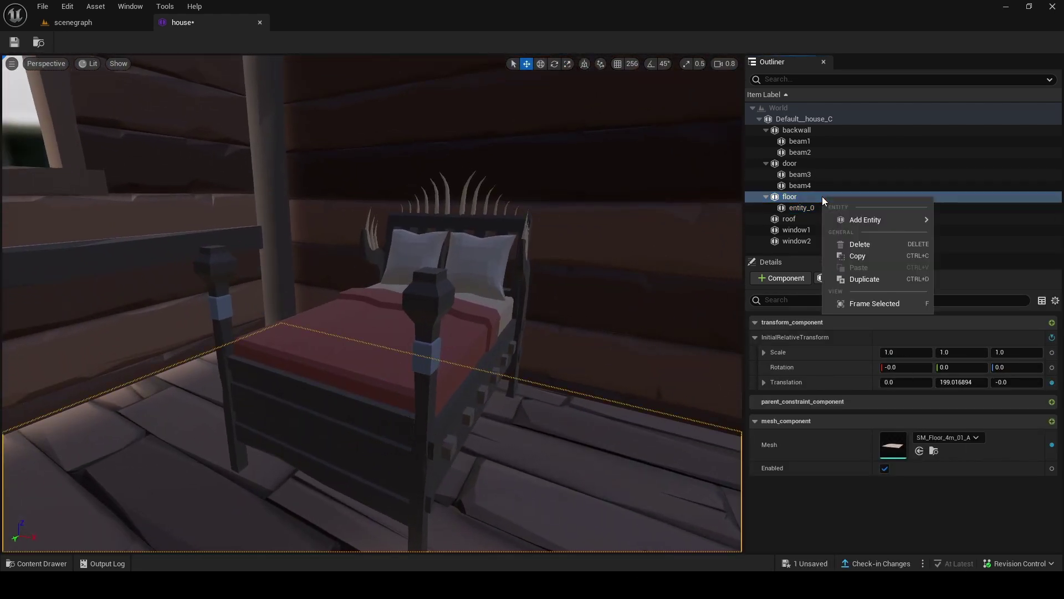
mouse_move(890, 222)
click(954, 236)
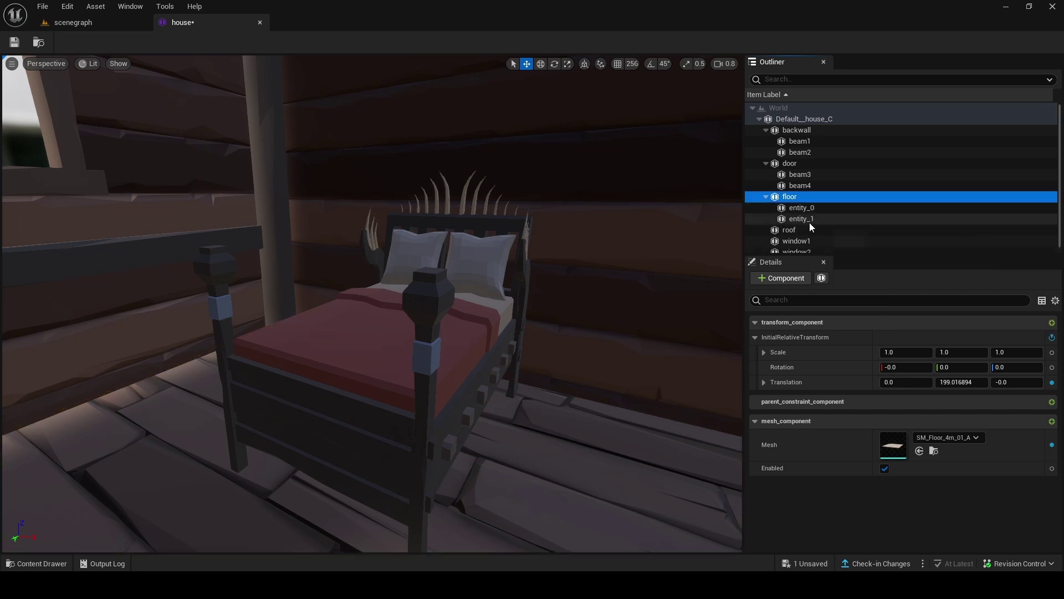
Give the new floor child the SM_Barrel_01 mesh, scale it to about 1.53, rotate it about 88° and place it near the door.
click(809, 220)
click(1052, 402)
click(781, 278)
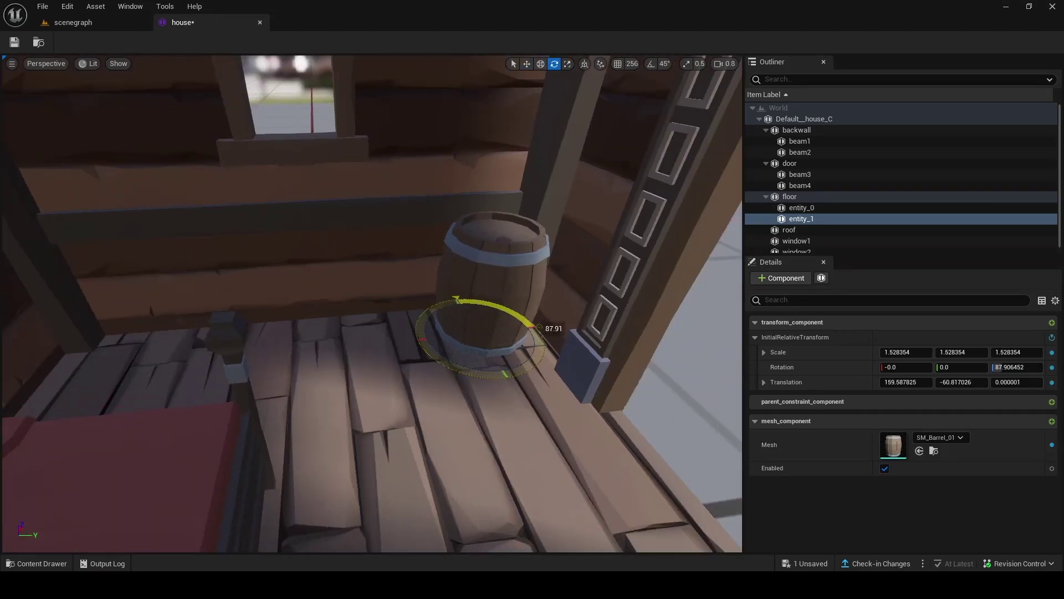
key(w)
Add a child entity under backwall with the SM_Torch mesh beside the bed and duplicate it for the bed's other side.
right_drag(372, 304, 665, 361)
mouse_move(350, 208)
right_down()
mouse_move(277, 209)
mouse_move(349, 172)
mouse_move(330, 213)
right_up()
click(349, 208)
right_click(809, 131)
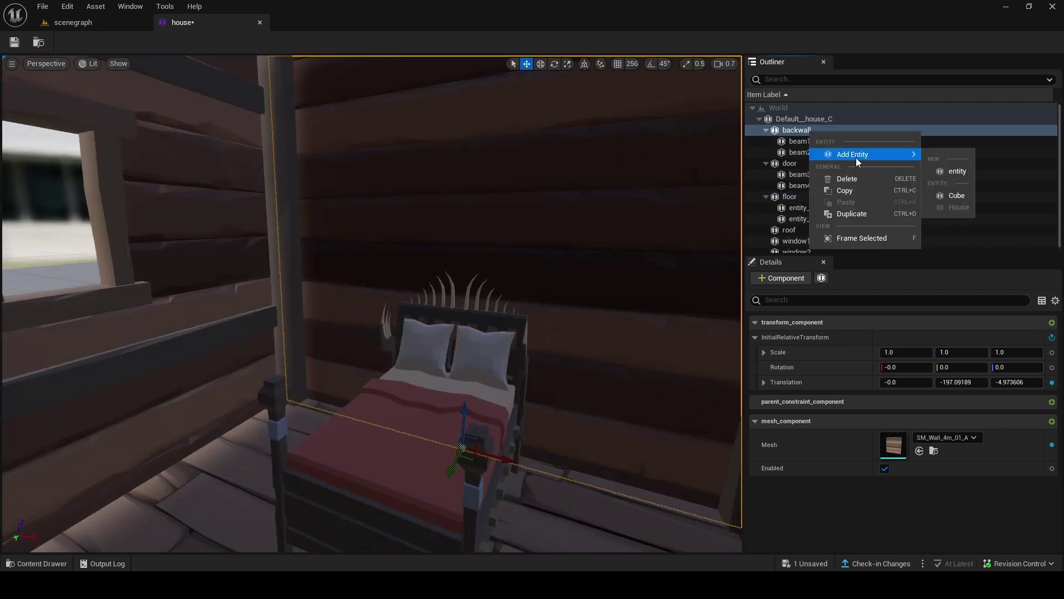
click(957, 171)
click(795, 160)
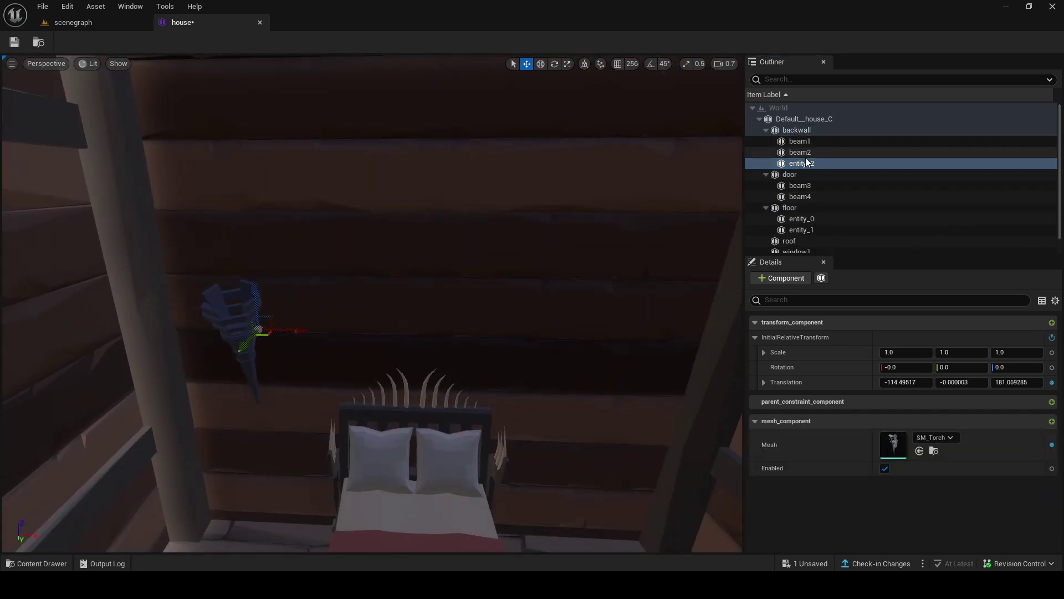
right_click(814, 164)
click(856, 240)
Add a child entity to the first torch and give it a point_light_component.
click(189, 337)
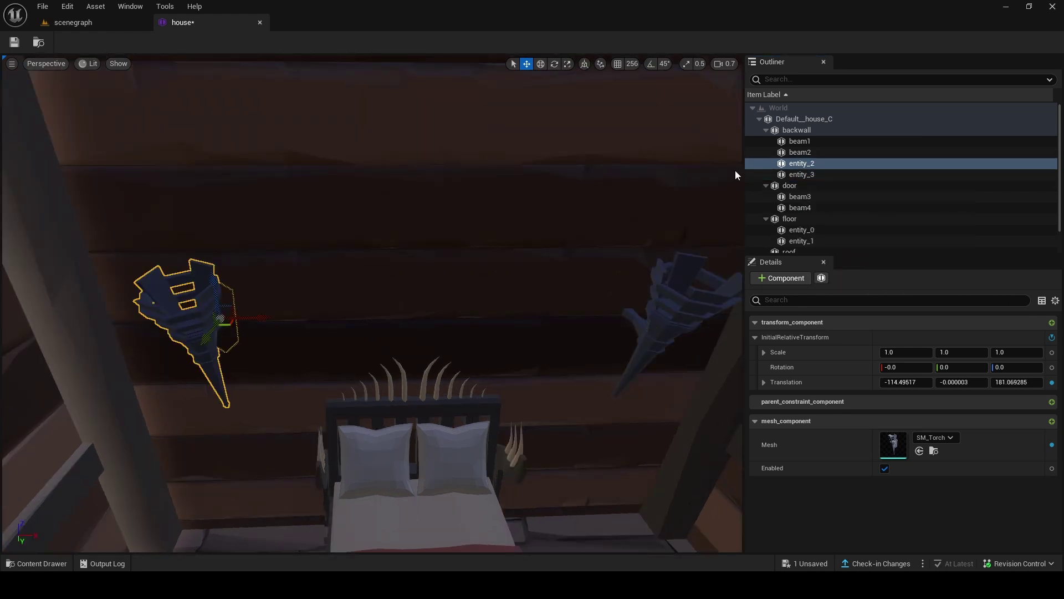
right_click(813, 164)
mouse_move(846, 188)
click(966, 198)
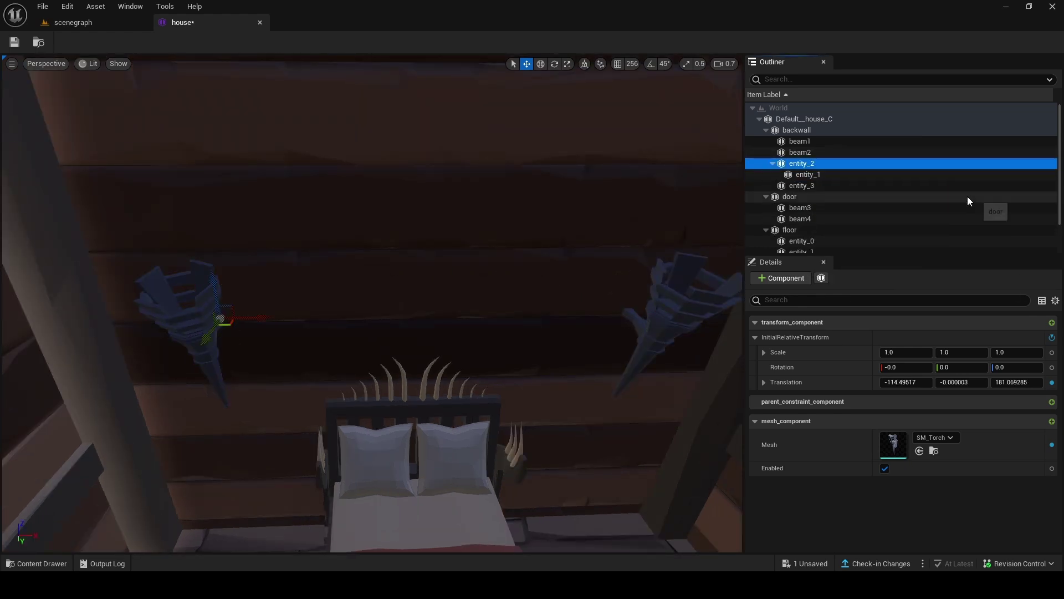
click(779, 279)
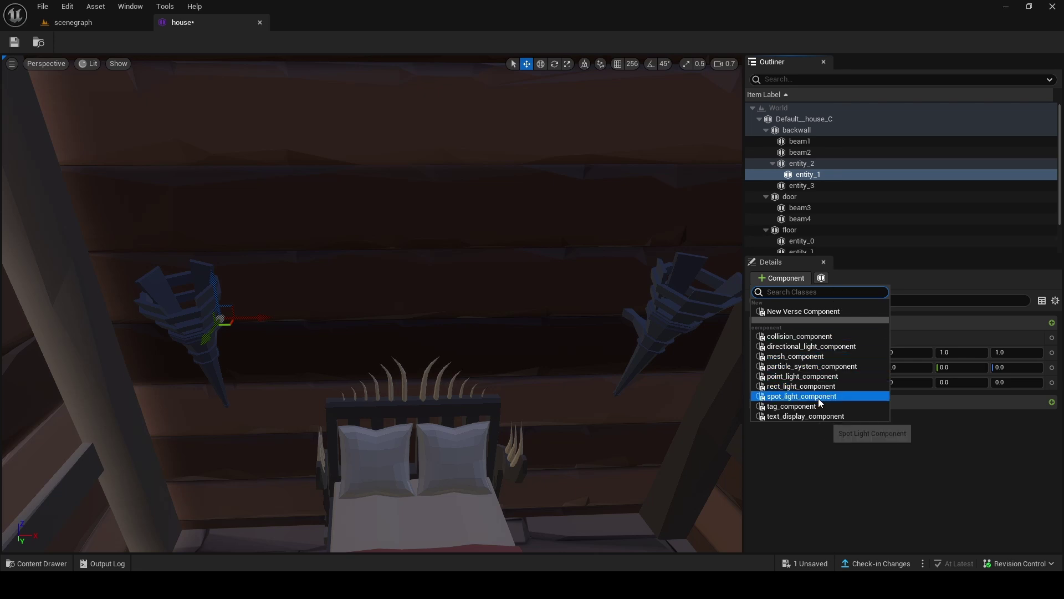
click(803, 376)
Move the point light out from the wall and about 31 units up into the first torch's head.
right_drag(354, 307, 244, 322)
drag(291, 286, 239, 290)
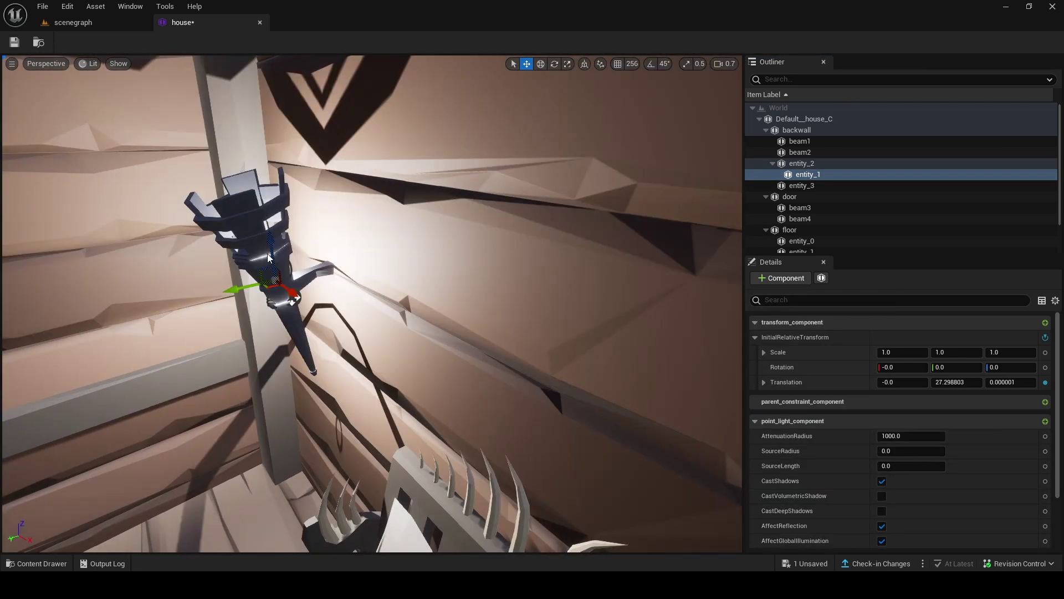
drag(269, 256, 242, 172)
right_drag(243, 171, 227, 173)
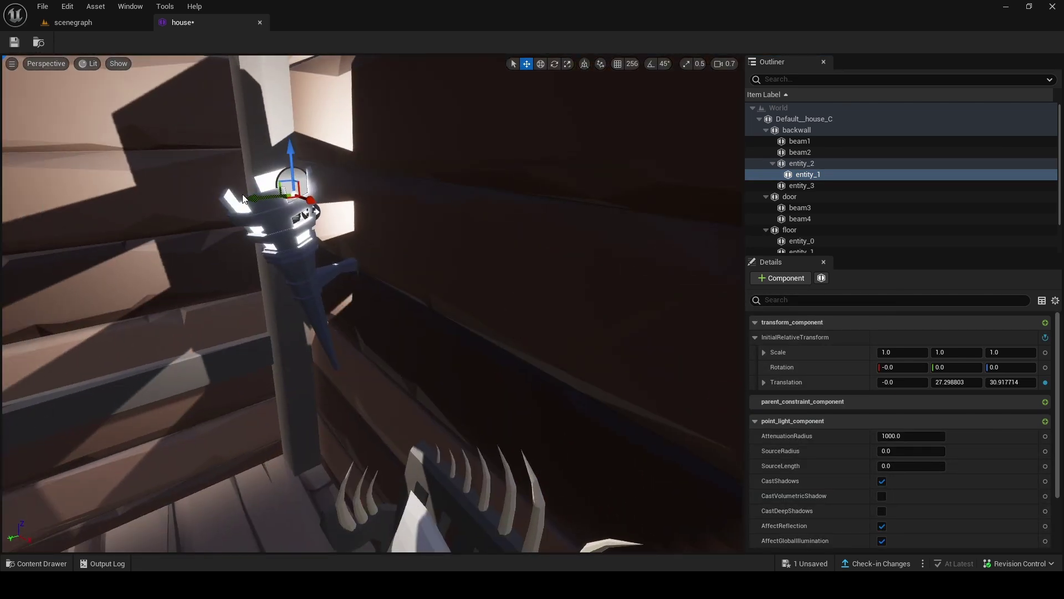
drag(244, 194, 225, 194)
right_drag(225, 194, 294, 174)
Change the first torch's point light color from white to a warm orange.
scroll(294, 174, down, 1)
scroll(897, 425, down, 3)
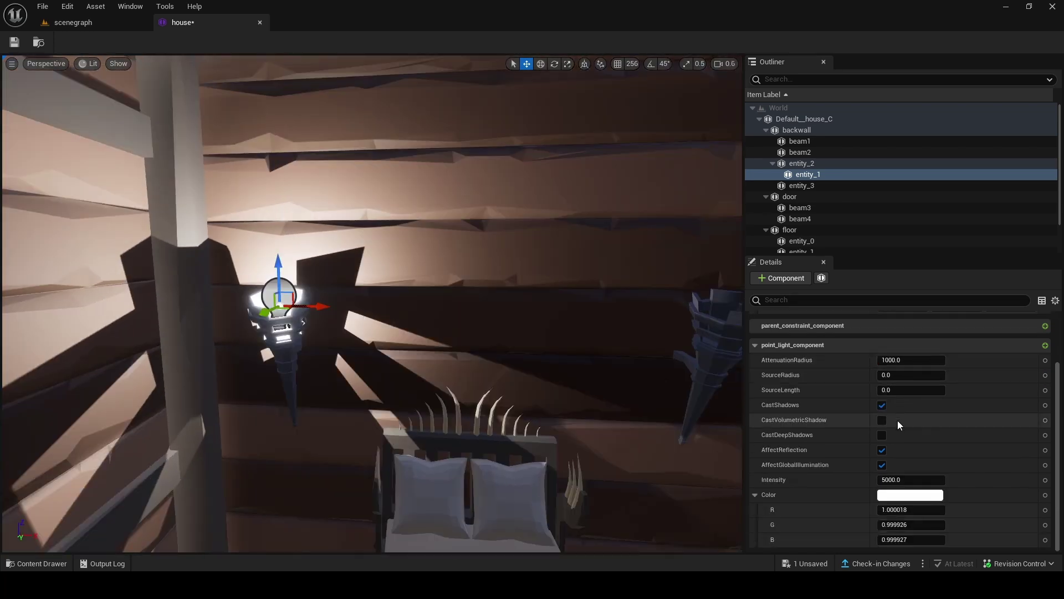
click(910, 495)
click(774, 390)
click(817, 548)
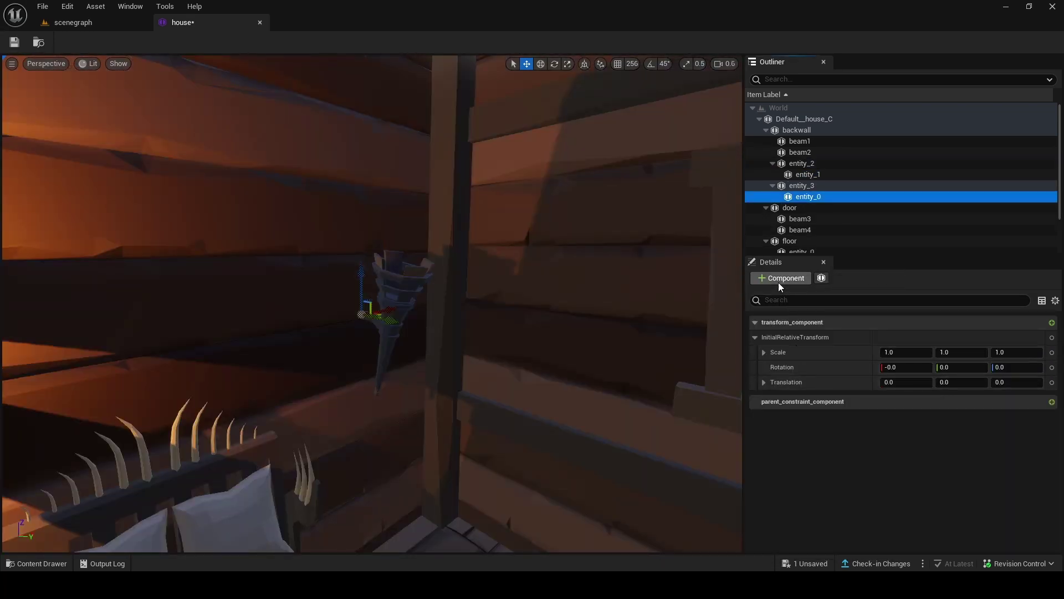
Give the second torch's child entity a yellow-orange point light and raise it to the torch's head.
click(779, 278)
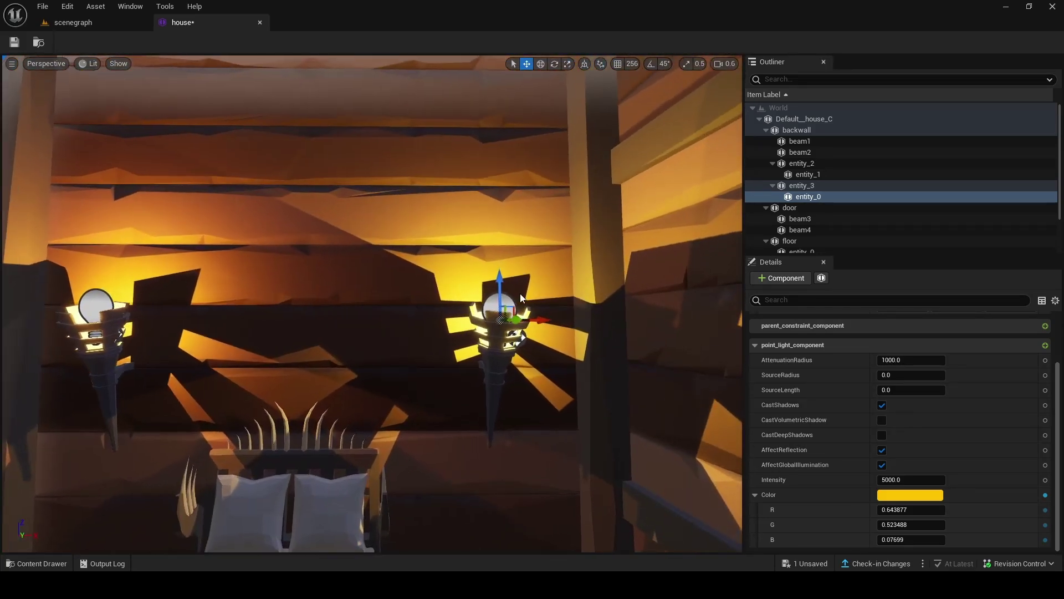
drag(500, 287, 492, 272)
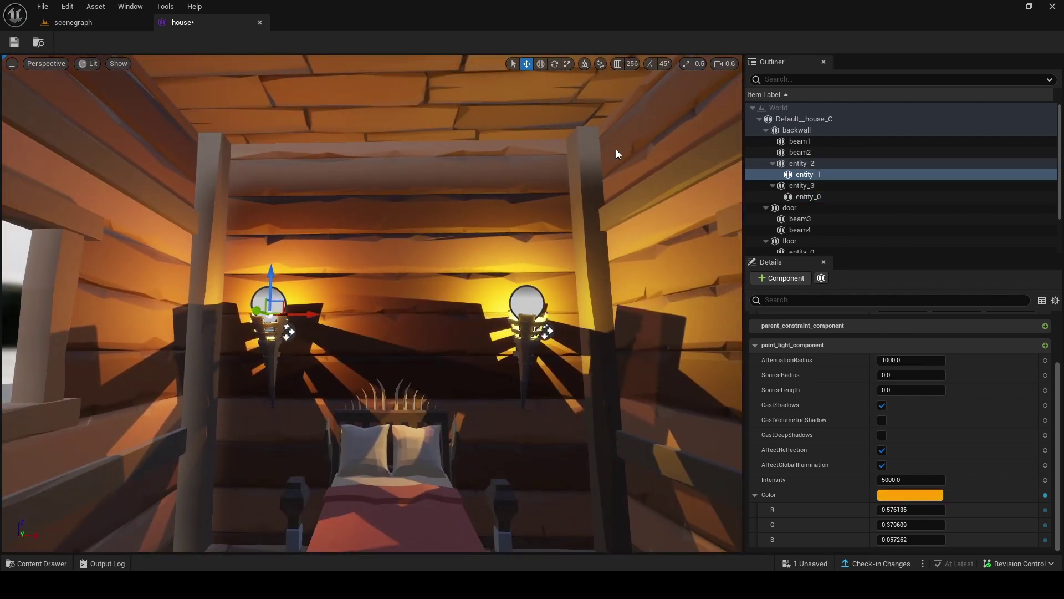
Add a flame child entity to each torch and rename the entities torch1, torch2, flame1, flame2, light1, light2, barrel and bed.
click(802, 163)
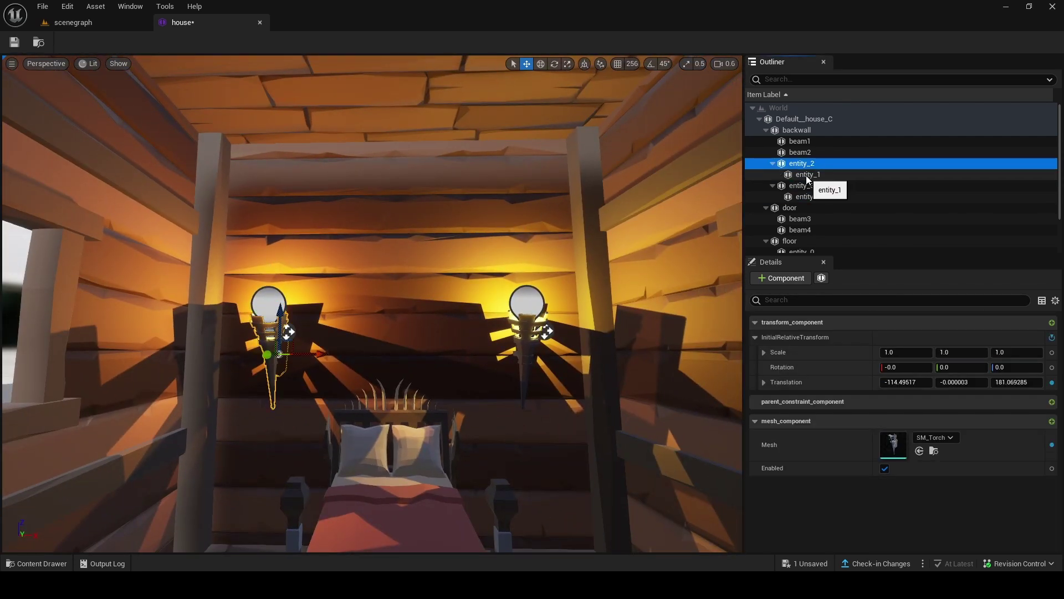
right_click(800, 168)
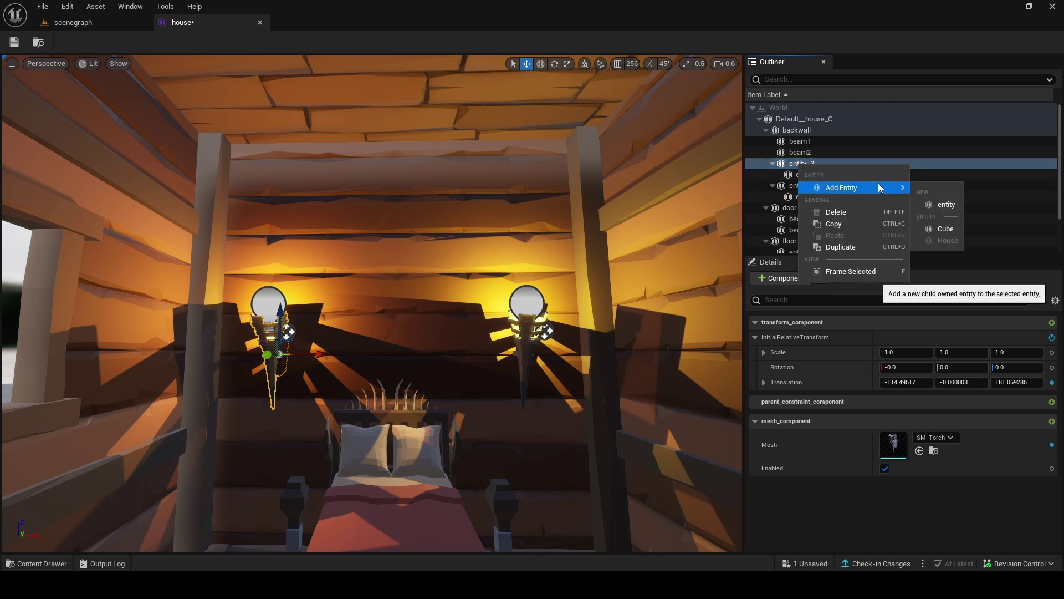
click(945, 204)
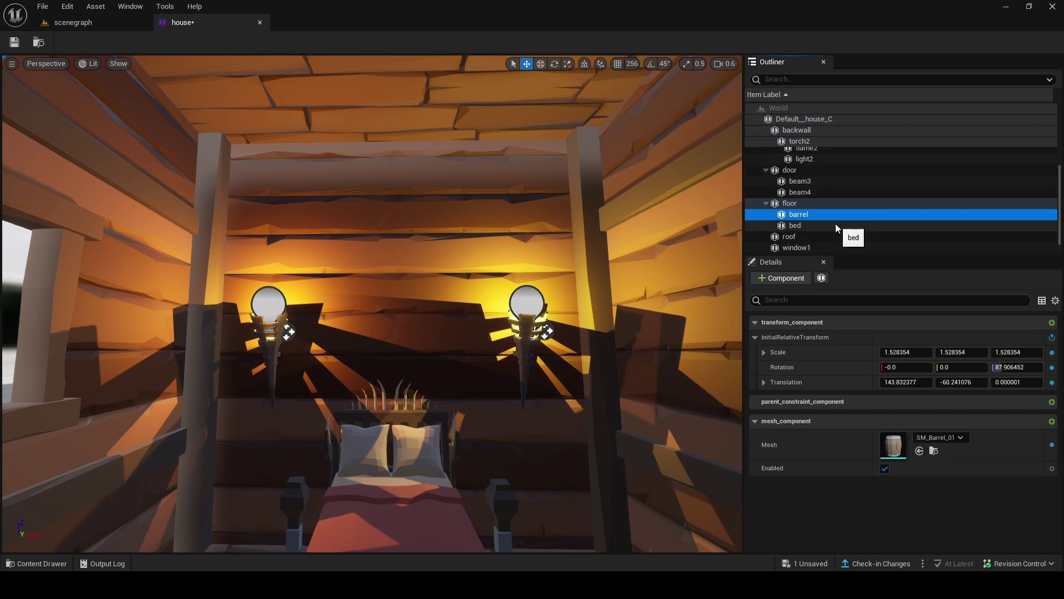
scroll(836, 224, down, 1)
scroll(825, 186, up, 1)
Move the flame1 entity up and forward into the head of torch1.
click(822, 207)
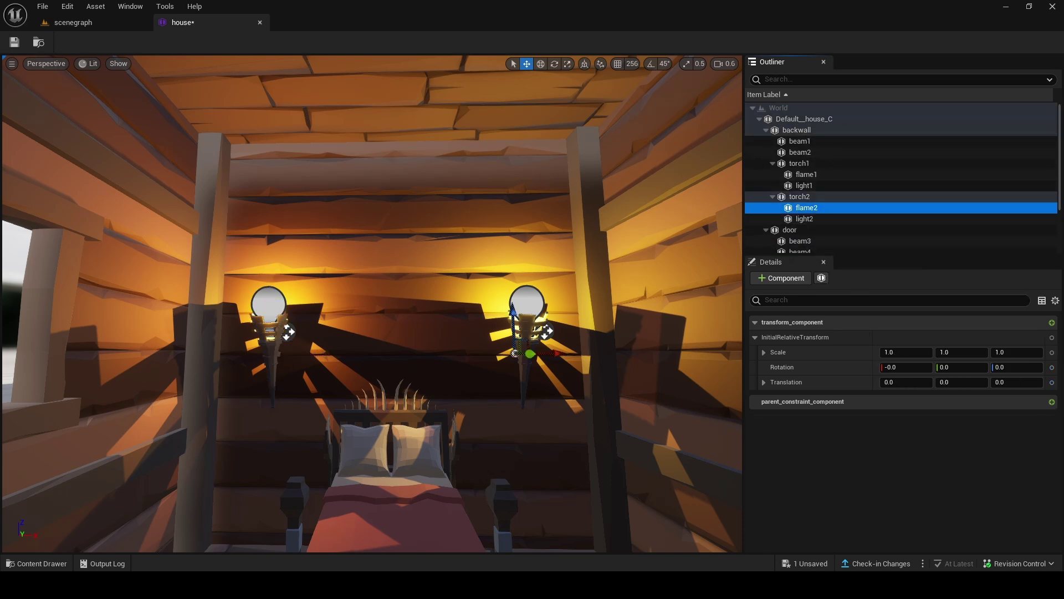
scroll(372, 304, up, 3)
click(813, 174)
right_drag(421, 310, 372, 303)
click(806, 207)
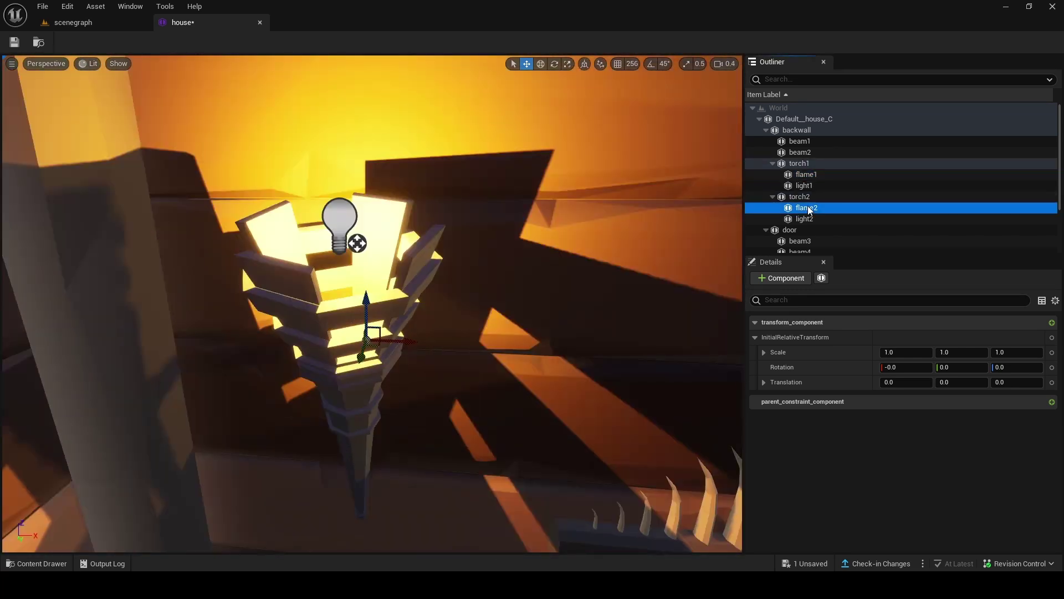
double_click(809, 174)
right_drag(431, 269, 431, 327)
right_drag(431, 268, 351, 260)
drag(539, 398, 530, 393)
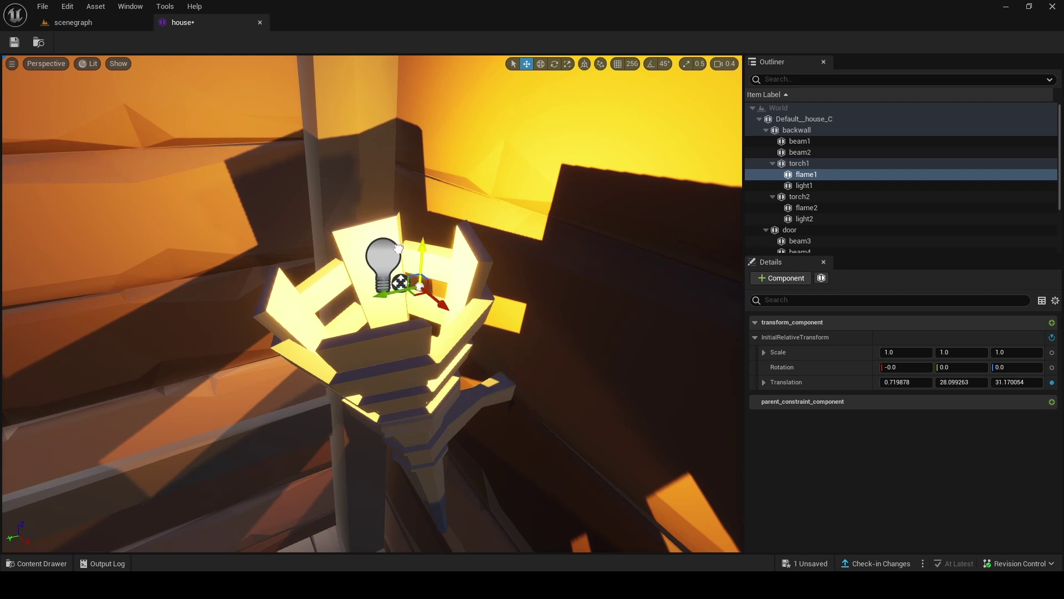
Add a particle_system_component to flame1 and assign the Torch Niagara system to it.
click(781, 278)
click(810, 363)
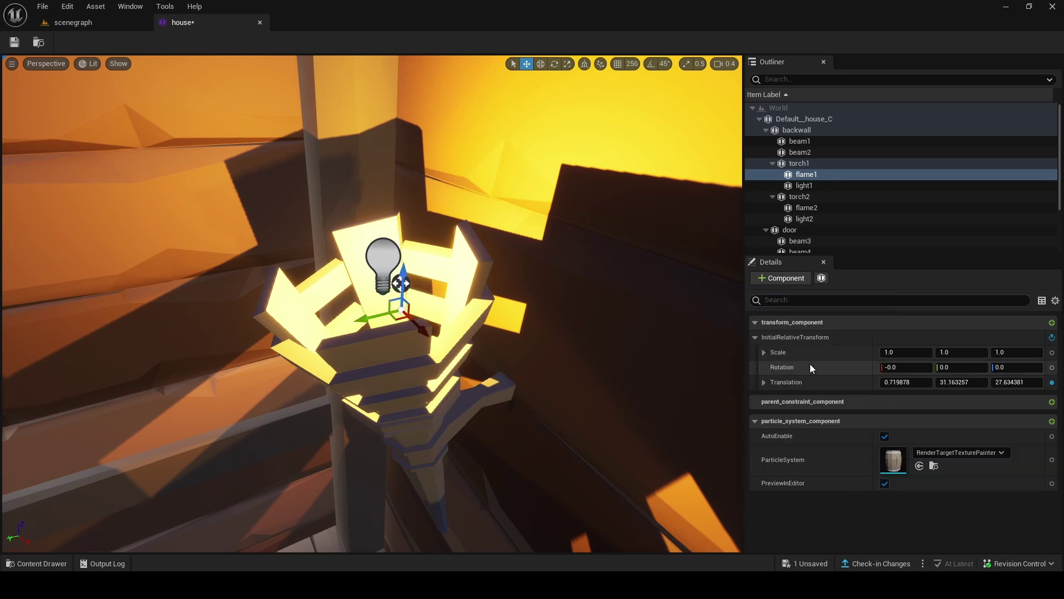
click(925, 454)
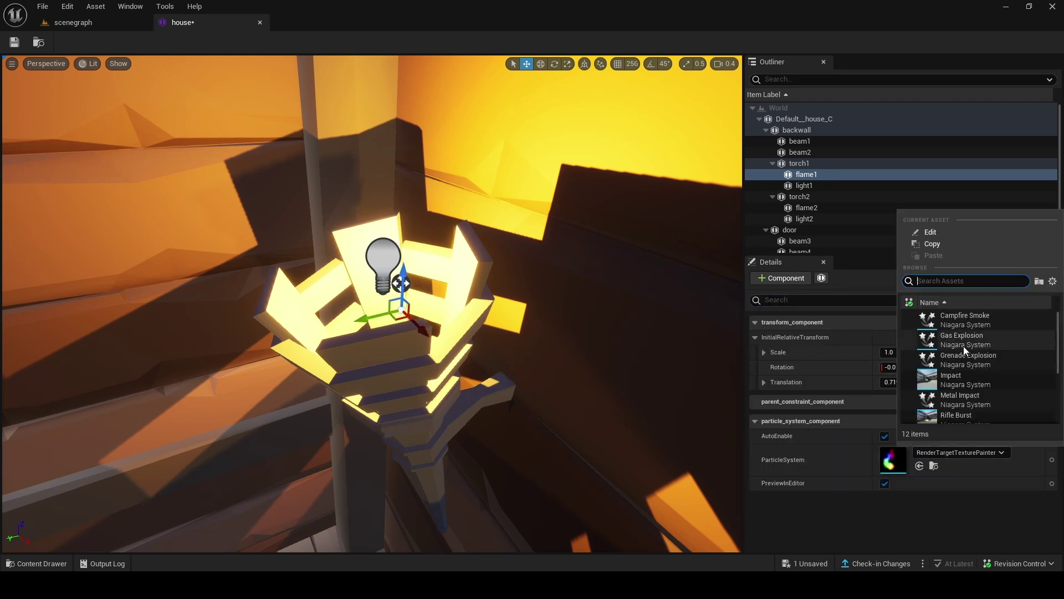
text(torch)
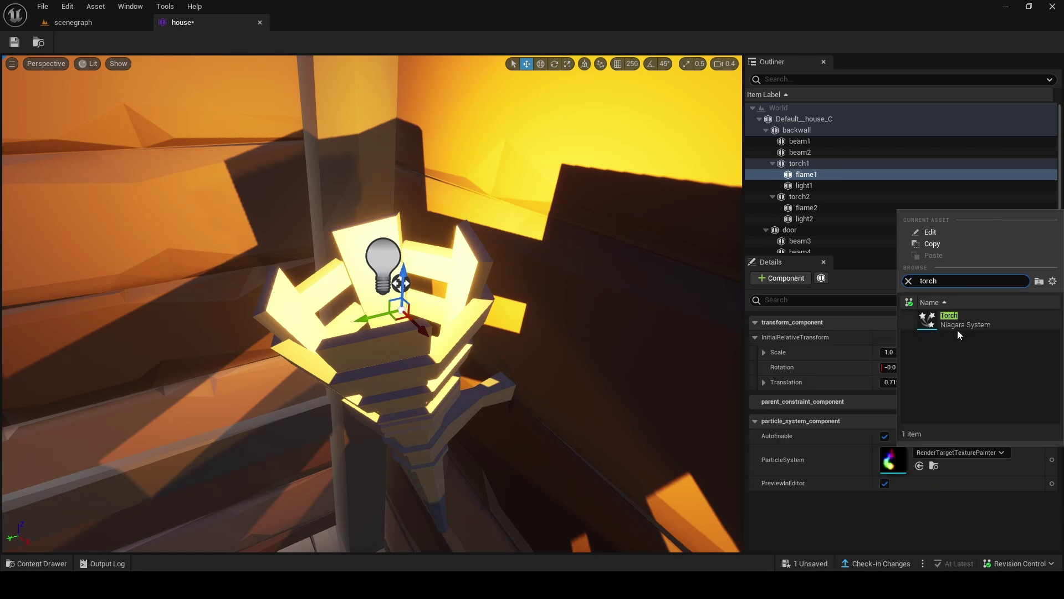
click(956, 327)
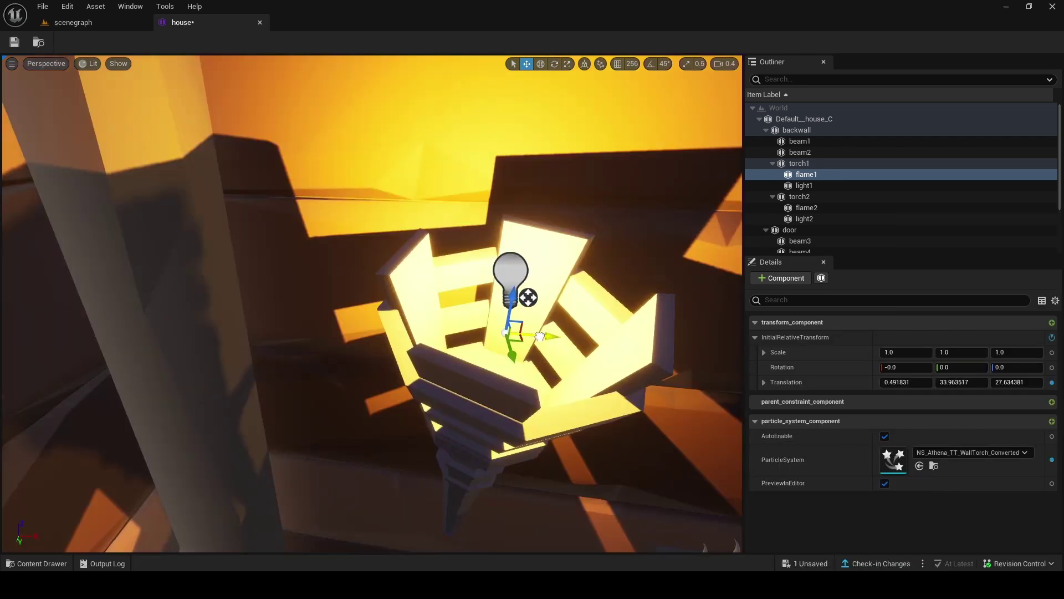
Center flame1 sideways inside torch1's head, at about 0.05 on X.
drag(540, 336, 535, 336)
right_drag(535, 336, 582, 321)
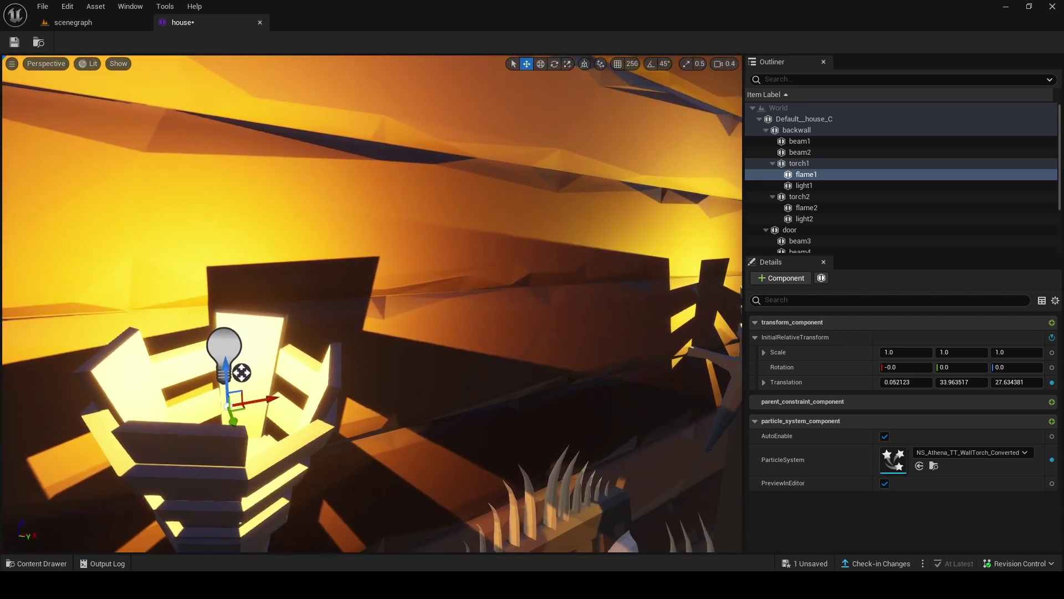
right_drag(536, 334, 475, 349)
Place flame2 in torch2's head with a particle_system_component using the Torch effect, and save the house prefab.
click(812, 213)
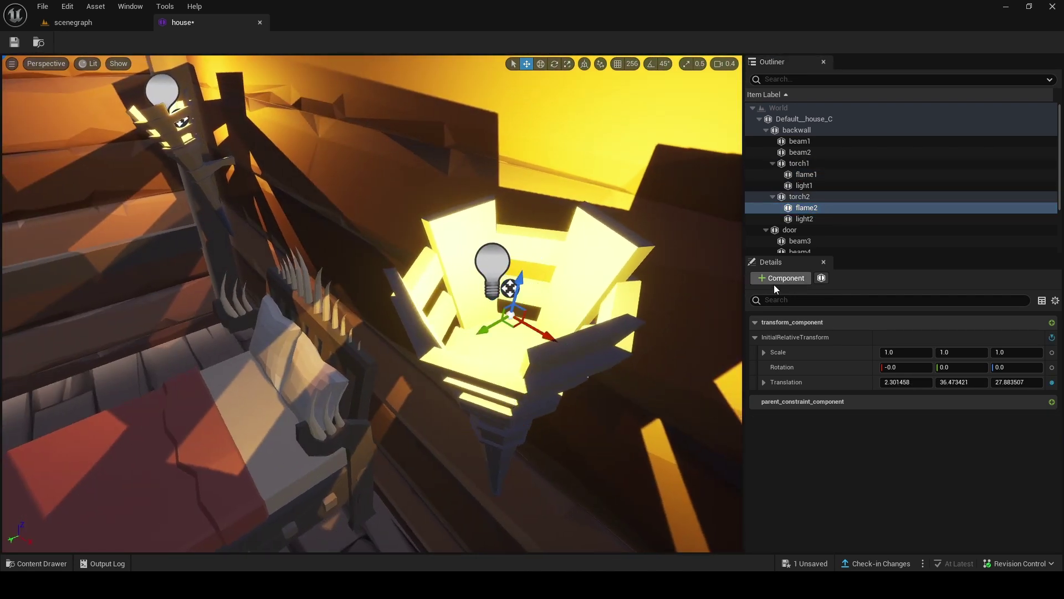
click(803, 368)
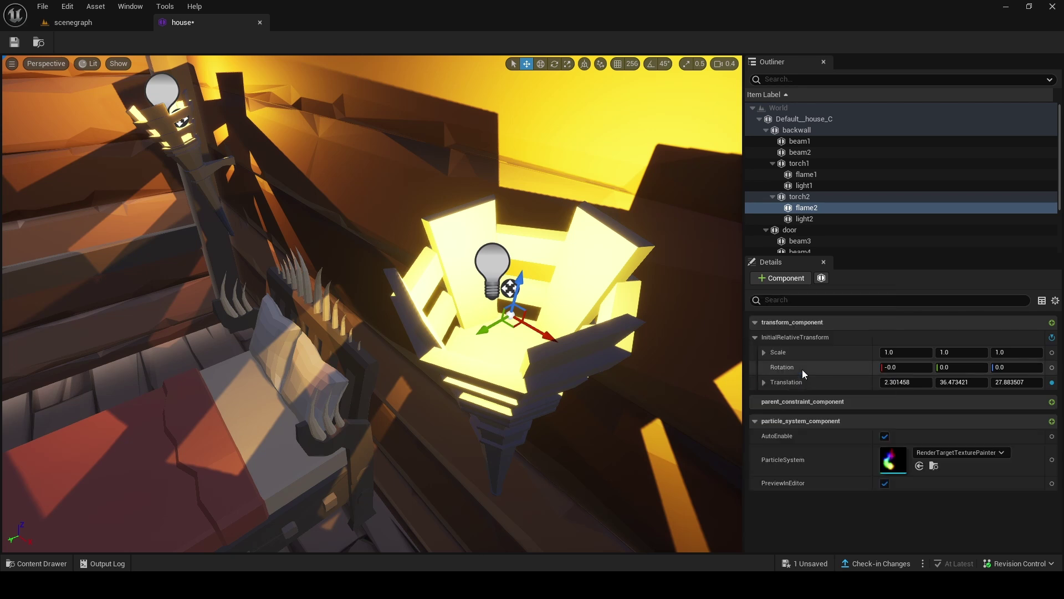
click(949, 453)
text(to)
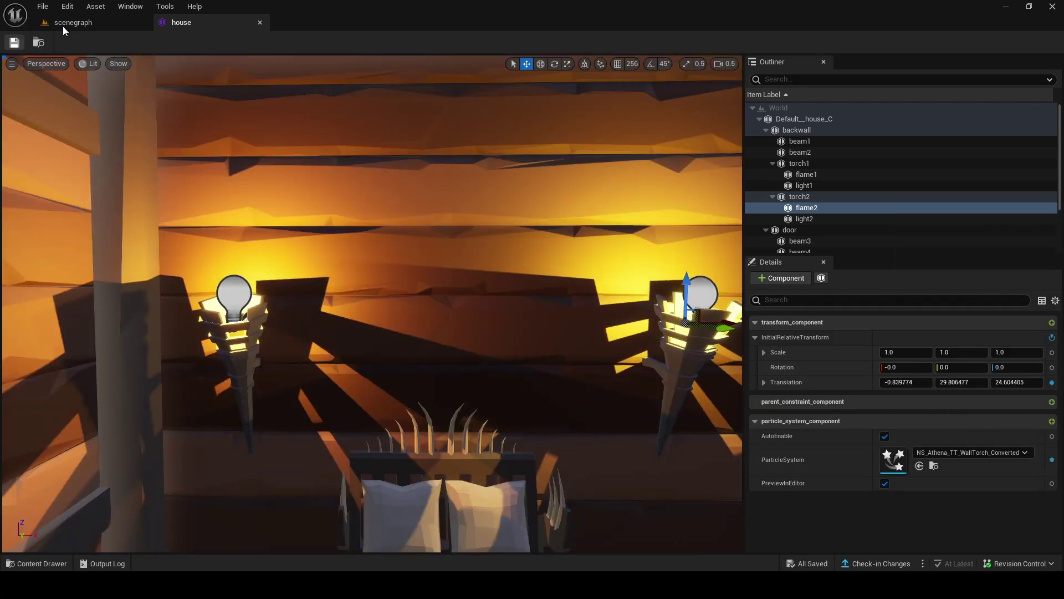
Return to the scenegraph level and place the house prefab on the open ground.
click(62, 26)
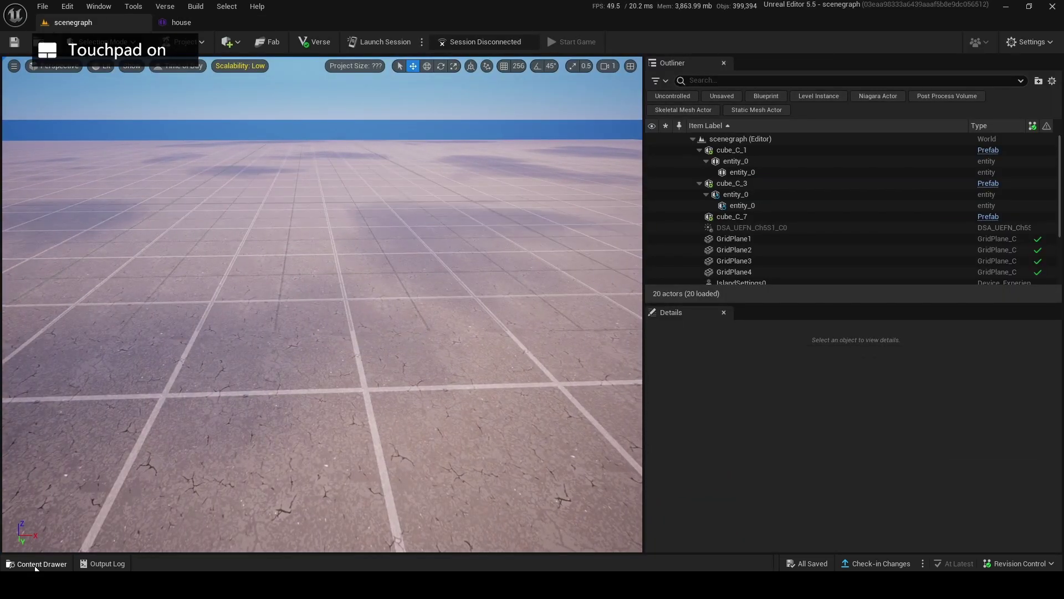
click(35, 563)
drag(277, 292, 349, 266)
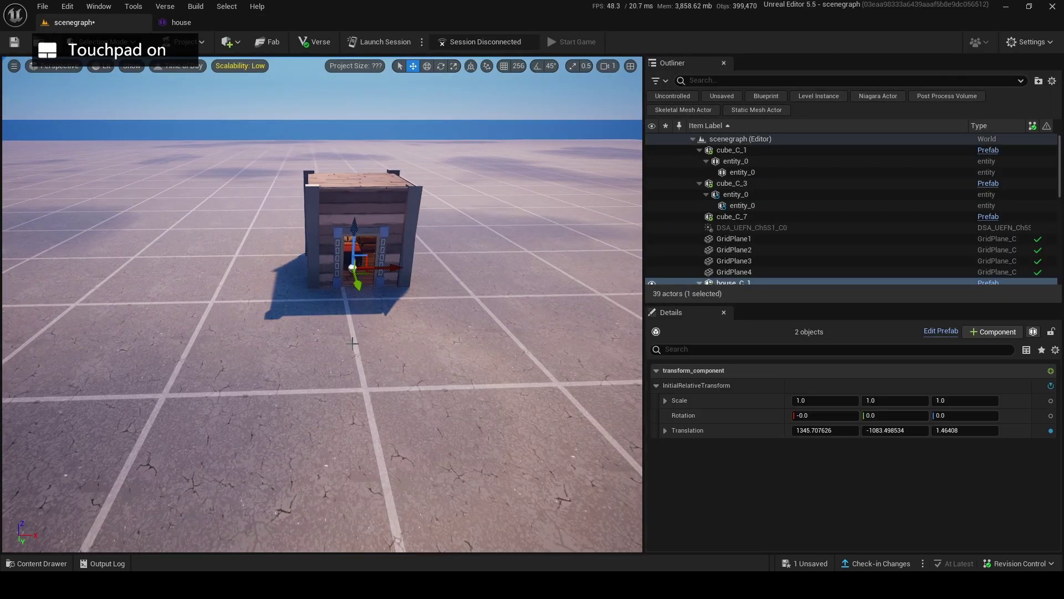
Examine the placed house in the level from near and far, including its doorway and interior.
scroll(325, 333, up, 10)
key(w)
right_drag(325, 332, 319, 306)
scroll(325, 333, down, 2)
key(w)
key(s)
scroll(325, 333, up, 1)
key(a)
key(w)
key(s)
scroll(319, 306, up, 2)
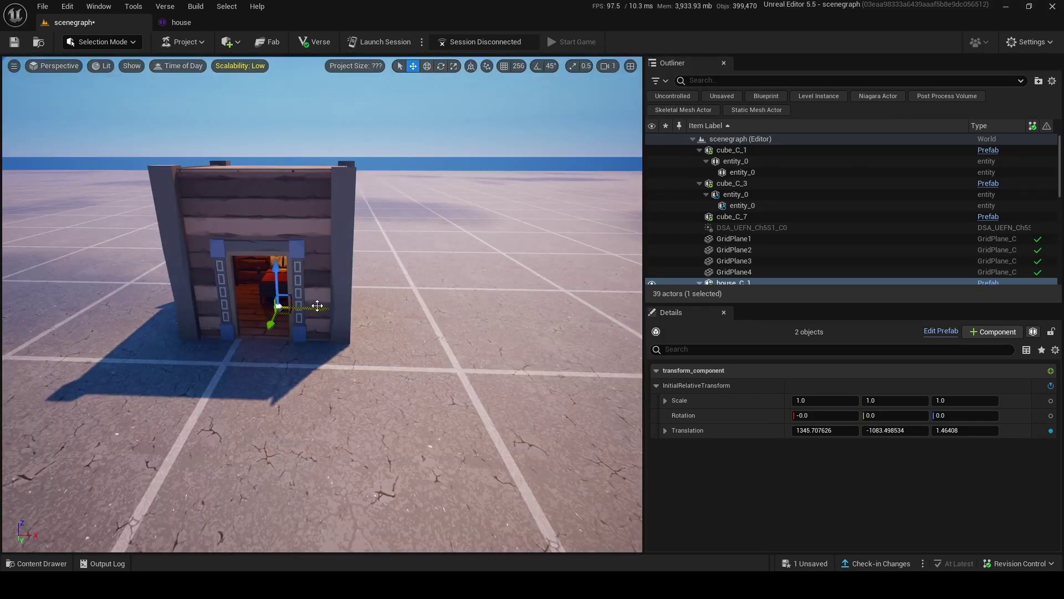
Duplicate the house along the X axis to stand beside the first one.
alt+drag(319, 306, 546, 308)
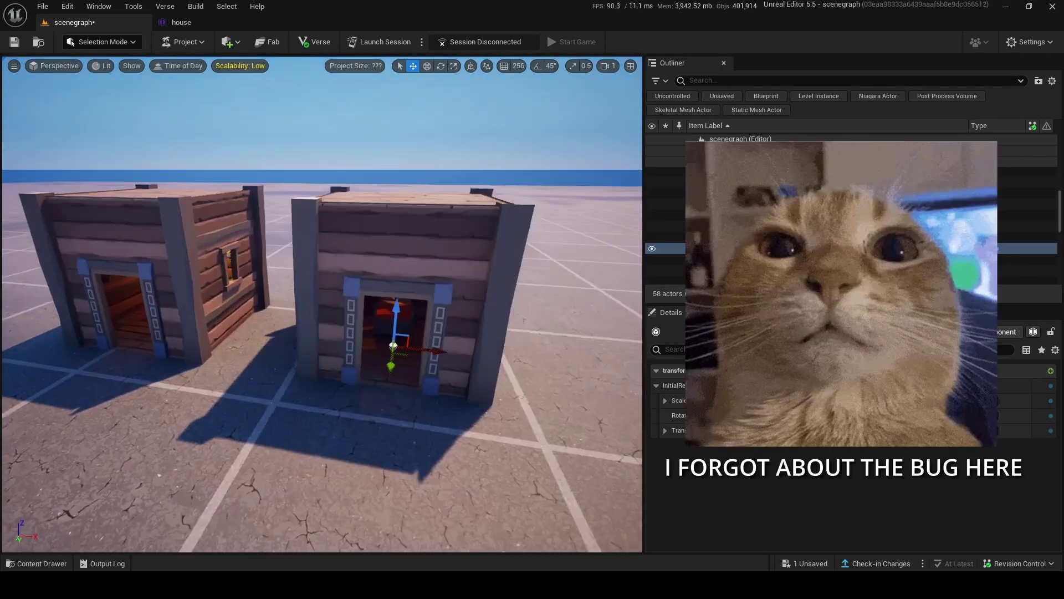
scroll(378, 342, up, 3)
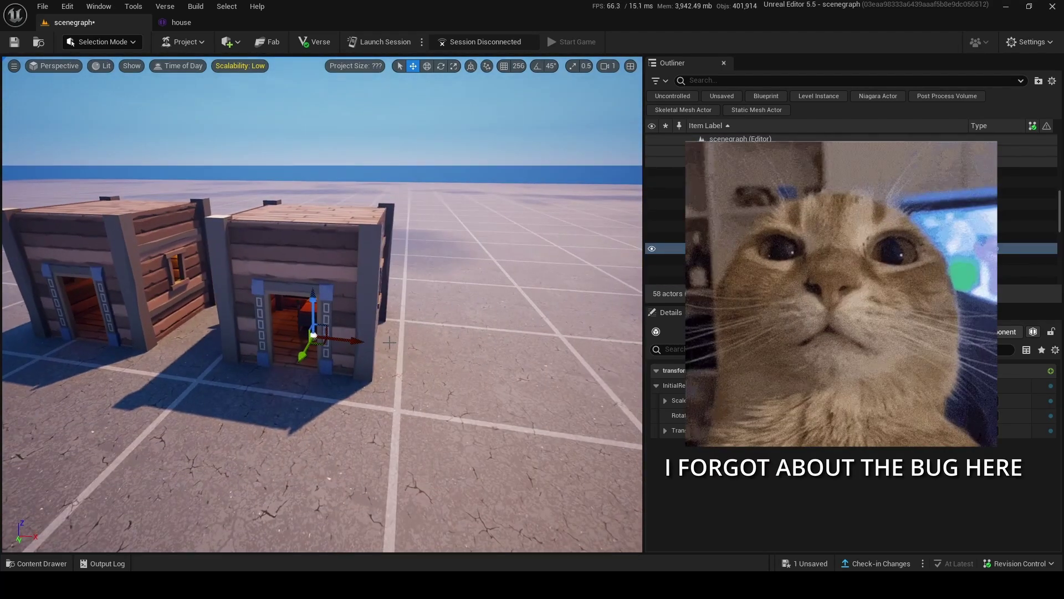
key(s)
scroll(368, 350, up, 5)
right_drag(368, 349, 311, 394)
key(e)
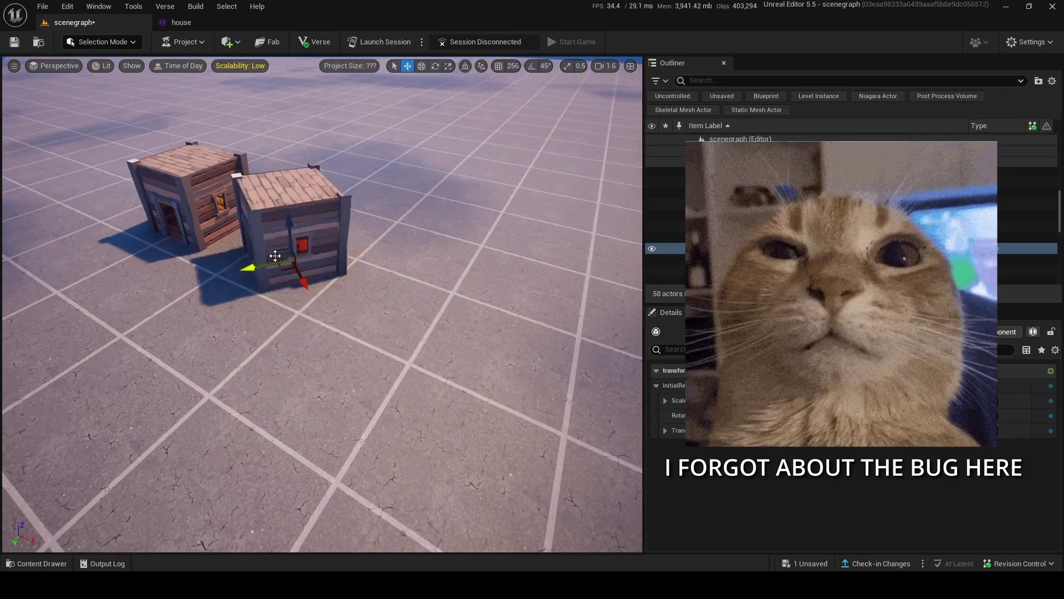
Duplicate the second house to make a third copy on the open ground, positioned apart and rotated about 119° around Z.
mouse_move(266, 254)
right_down()
mouse_move(344, 256)
mouse_move(280, 257)
right_up()
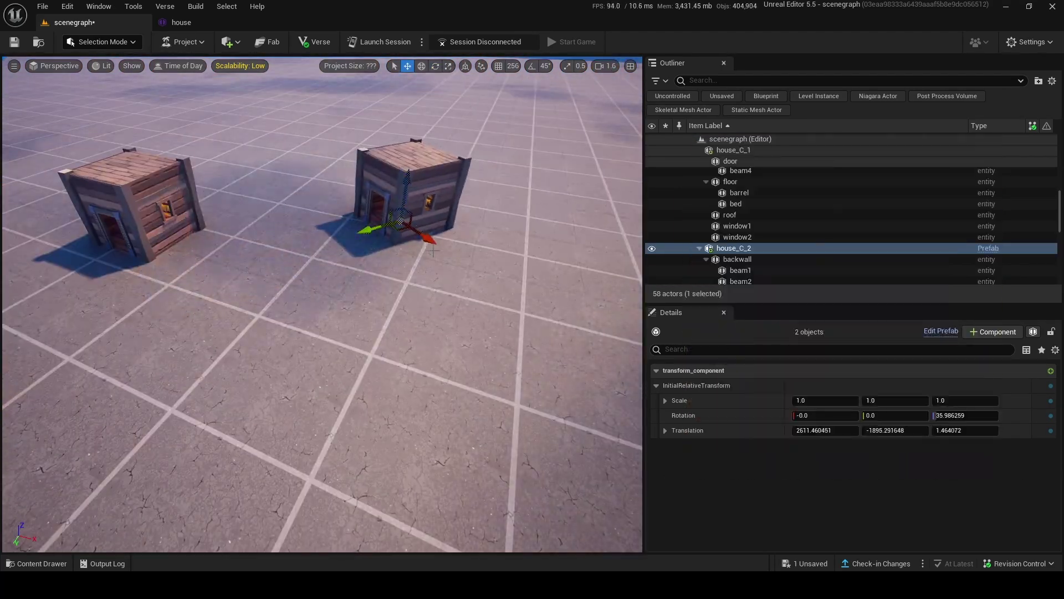
alt+drag(434, 251, 487, 290)
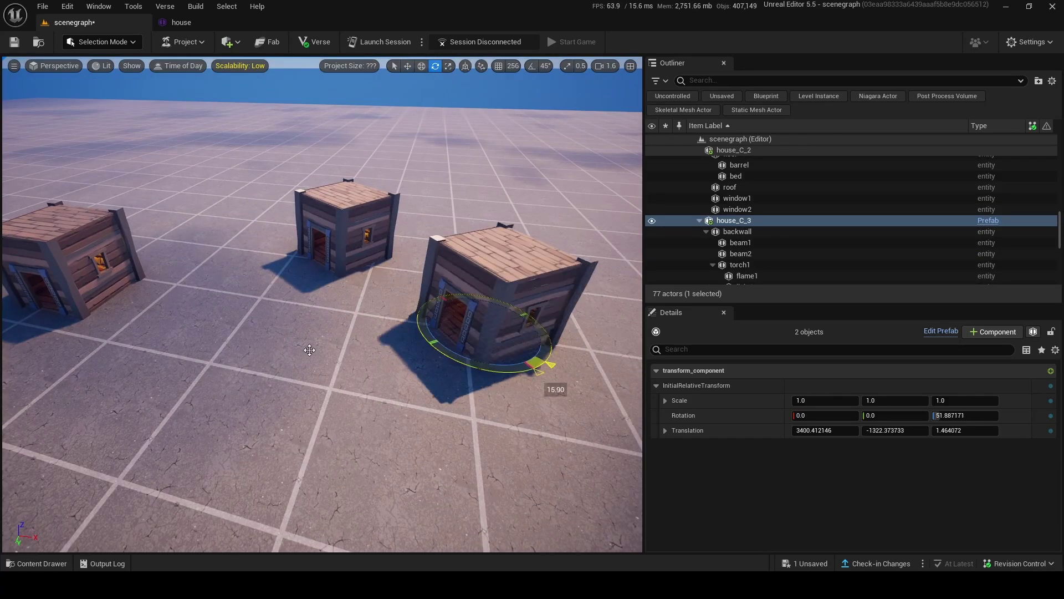
mouse_move(455, 354)
right_down()
mouse_move(360, 354)
mouse_move(471, 356)
right_up()
drag(415, 333, 310, 424)
right_drag(281, 379, 287, 379)
drag(281, 379, 372, 432)
key(w)
Delete torch2 together with its flame2 and light2 from the back wall of the first placed house.
right_drag(372, 431, 382, 327)
scroll(372, 431, down, 3)
key(Escape)
key(w)
scroll(310, 335, down, 3)
key(w)
mouse_move(366, 288)
right_down()
mouse_move(361, 221)
mouse_move(361, 288)
right_up()
click(361, 257)
key(w)
click(332, 303)
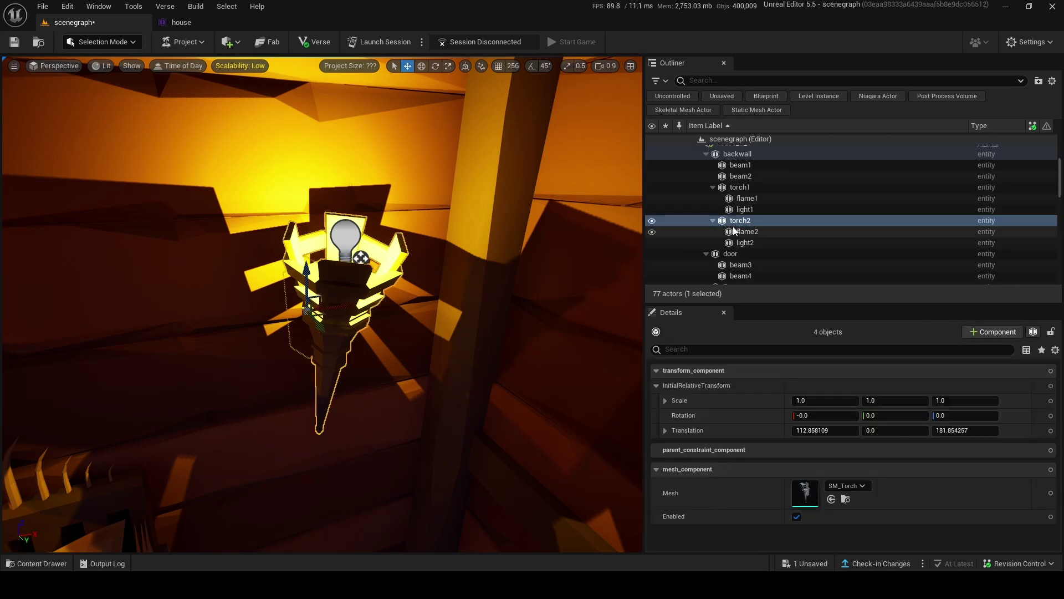
shift+click(743, 244)
key(Delete)
Move the first house's barrel to the other side of the doorway, at about X -136, Y -50.
right_drag(287, 293, 299, 316)
click(300, 316)
key(s)
click(184, 298)
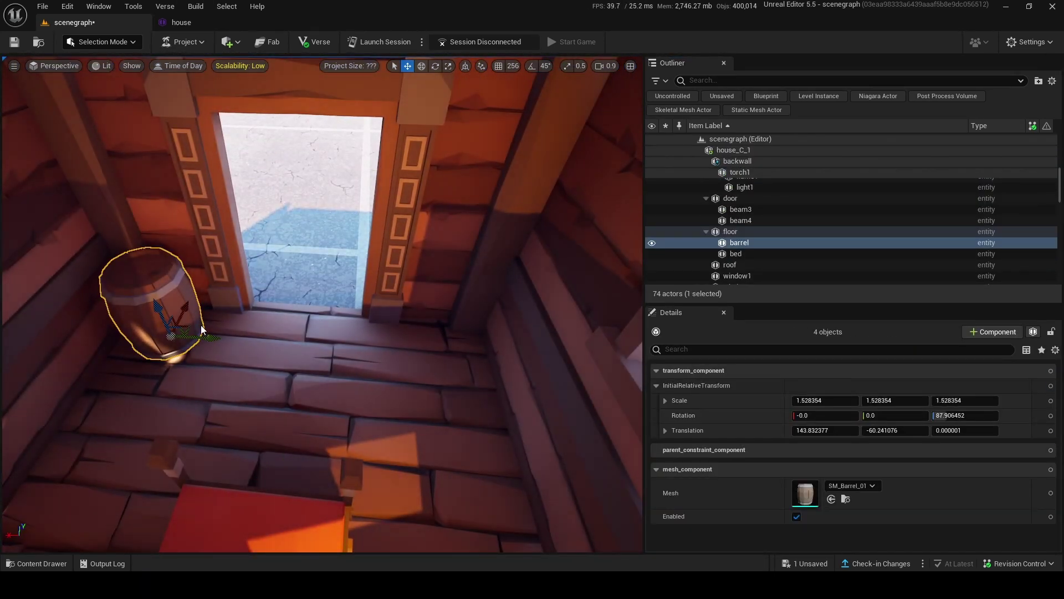
drag(210, 336, 454, 359)
Delete the bed from the second house and move its barrel to the middle of the floor, about X 25, Y -243.
key(w)
scroll(454, 359, up, 3)
right_drag(454, 359, 455, 359)
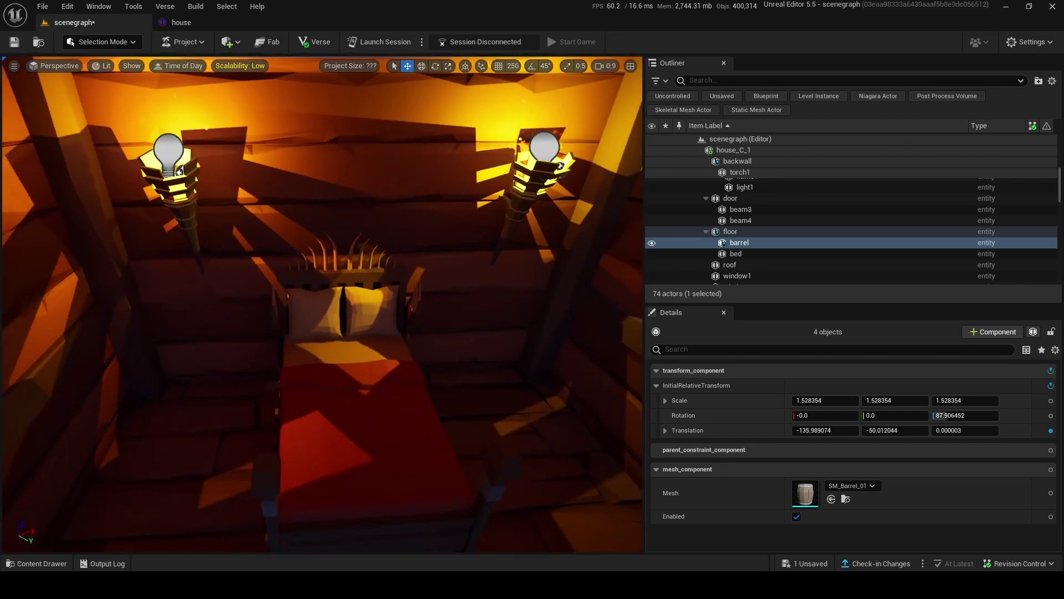
click(421, 434)
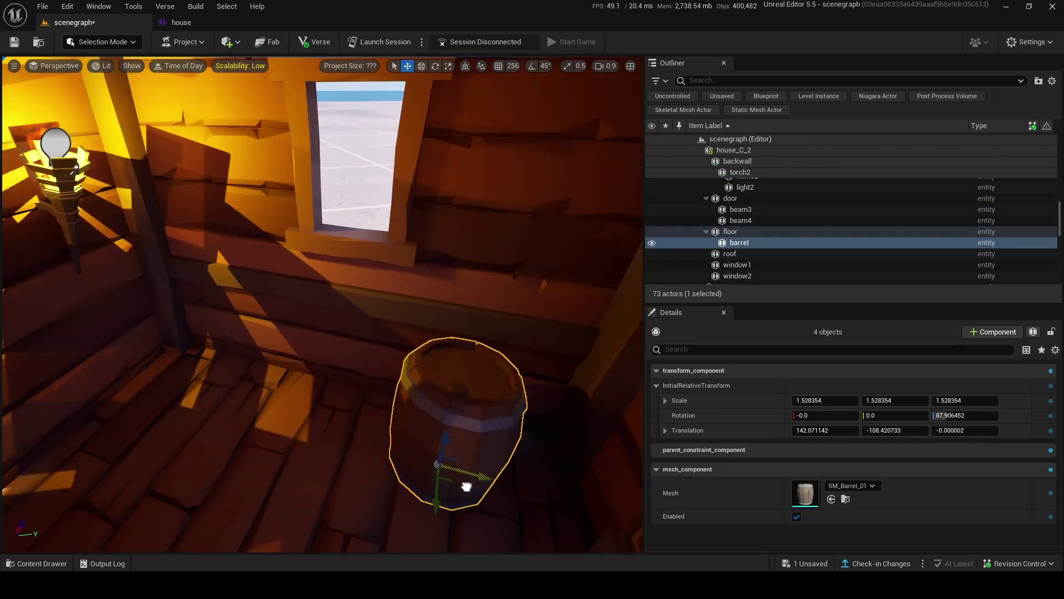
drag(467, 486, 297, 461)
right_drag(297, 462, 384, 446)
drag(345, 452, 339, 455)
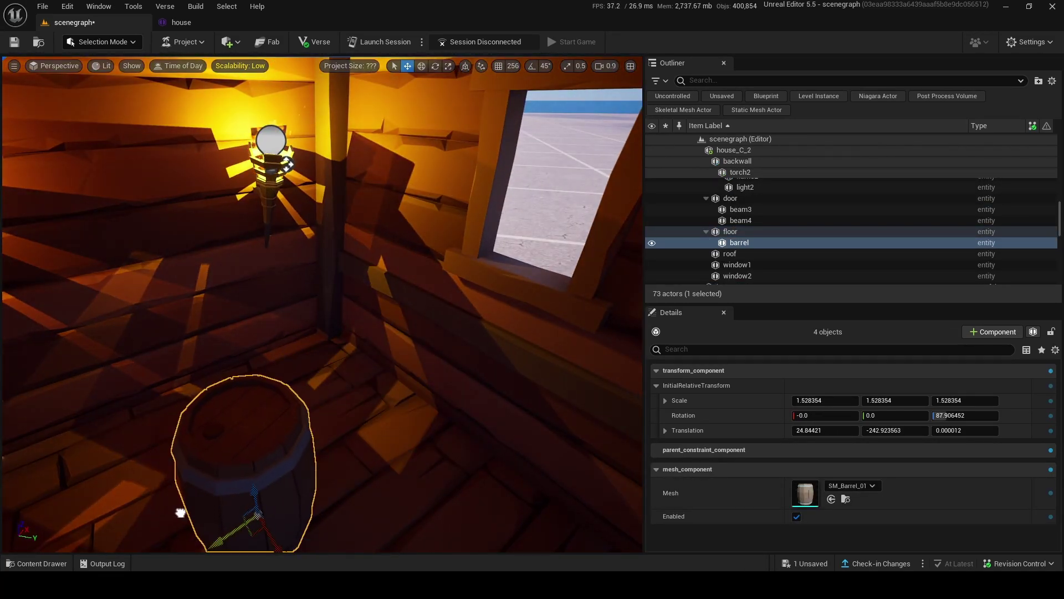
Compare the three placed houses and their differing interiors from outside.
key(s)
right_drag(359, 363, 359, 363)
key(w)
click(359, 364)
click(230, 255)
key(w)
right_drag(231, 255, 166, 255)
key(s)
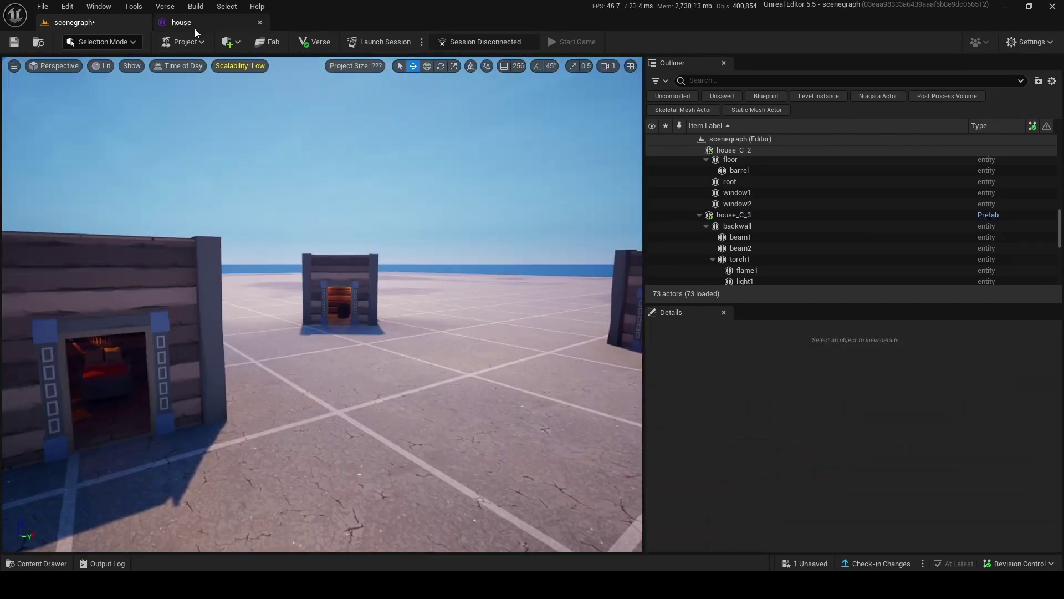
In the house prefab, raise the roof to about Z 575 above the walls and save the prefab.
click(194, 27)
click(234, 294)
right_drag(233, 294, 344, 355)
right_drag(352, 128, 294, 130)
click(294, 130)
key(s)
mouse_move(394, 228)
right_down()
mouse_move(394, 244)
mouse_move(394, 194)
mouse_move(394, 229)
right_up()
scroll(394, 229, up, 5)
drag(431, 284, 435, 97)
key(w)
right_drag(434, 97, 413, 72)
key(s)
key(w)
click(9, 47)
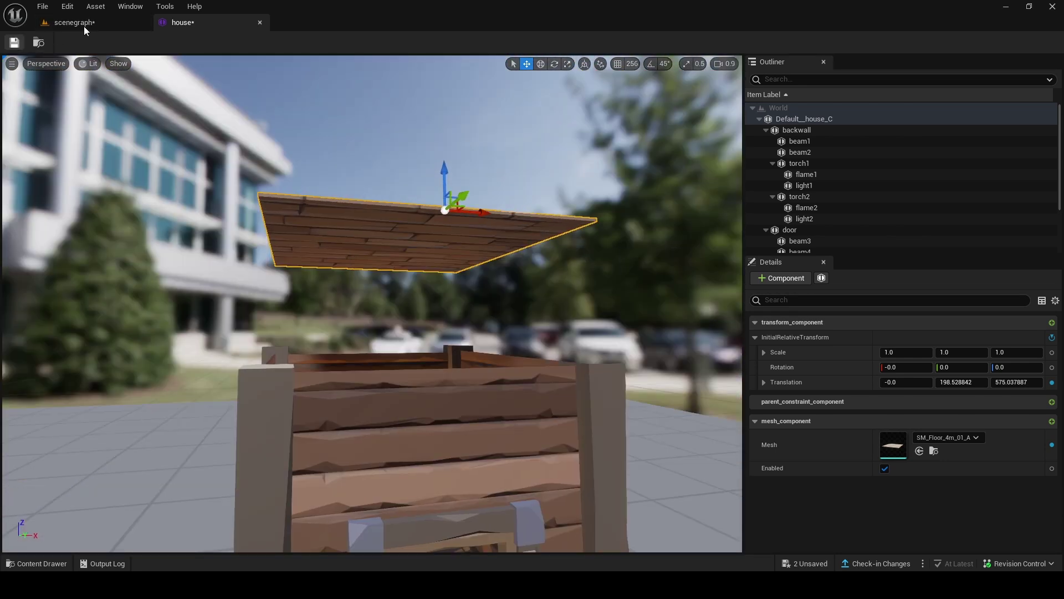
Return to the scenegraph level and check how the prefab's roof edit shows on each placed house.
click(85, 26)
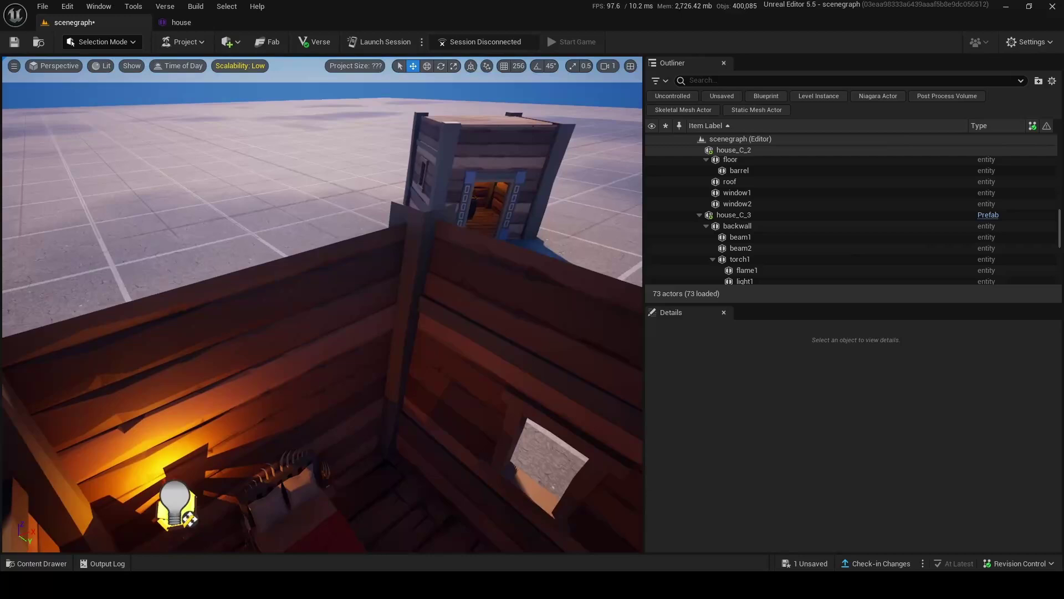
key(s)
right_drag(323, 303, 222, 239)
key(w)
key(s)
key(d)
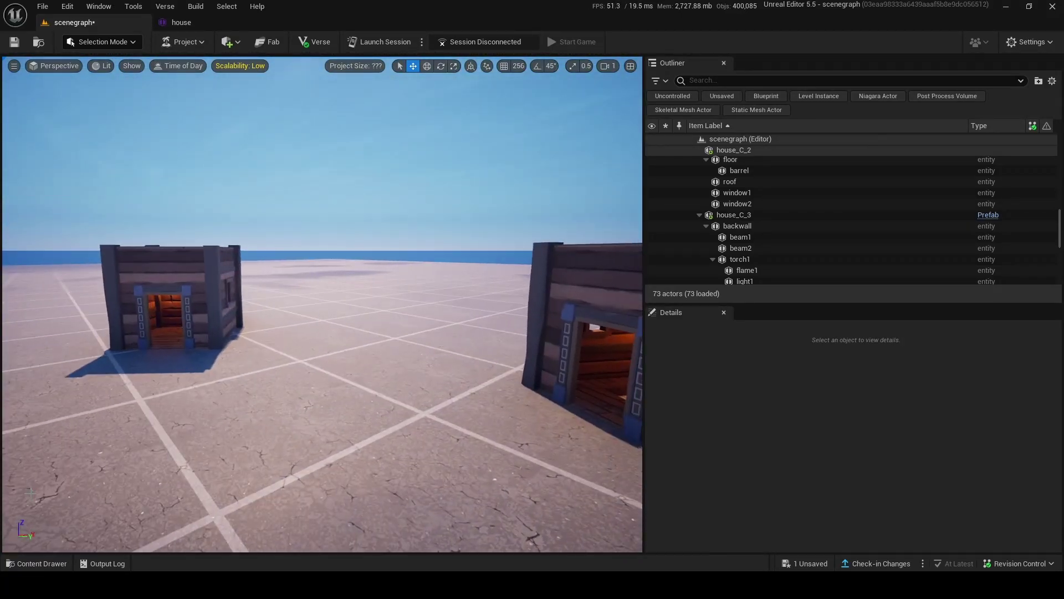
key(ctrl+space)
drag(265, 424, 399, 314)
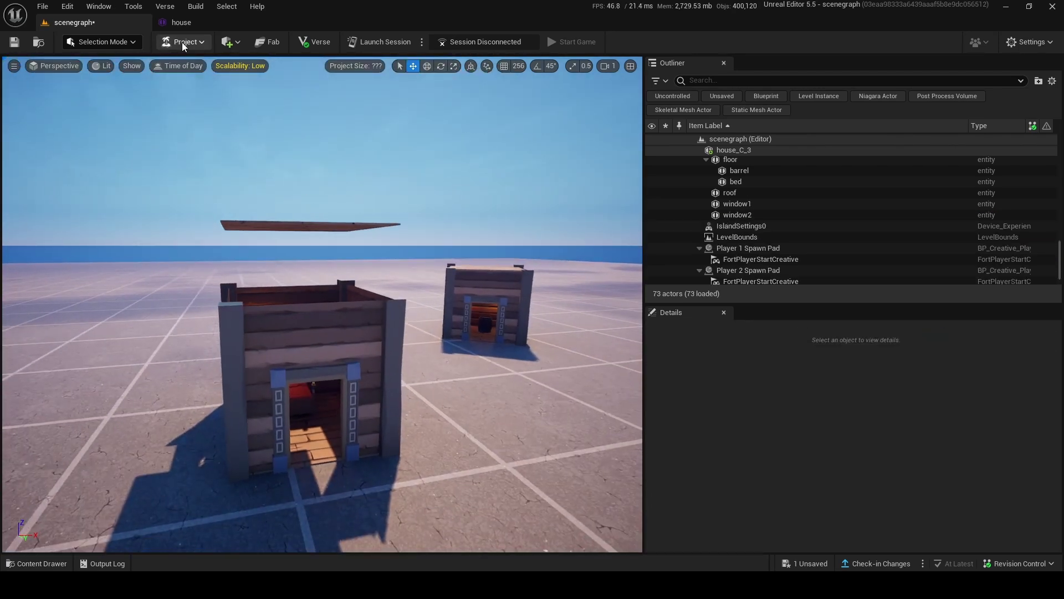
Lower the prefab's roof onto the walls at about Z 402, save the prefab and return to the scenegraph level.
click(189, 28)
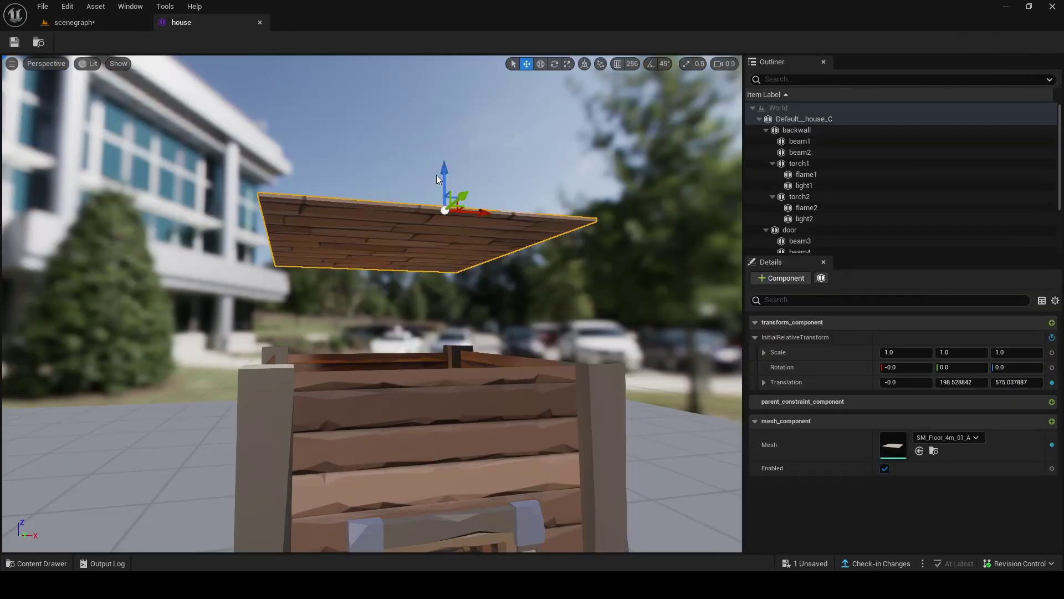
drag(438, 175, 442, 220)
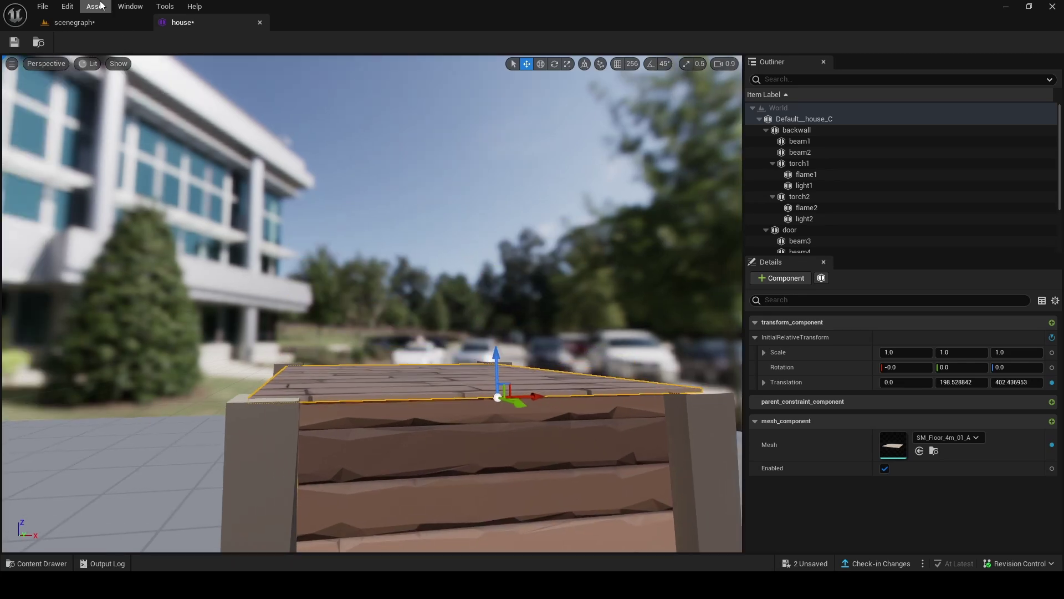
click(75, 22)
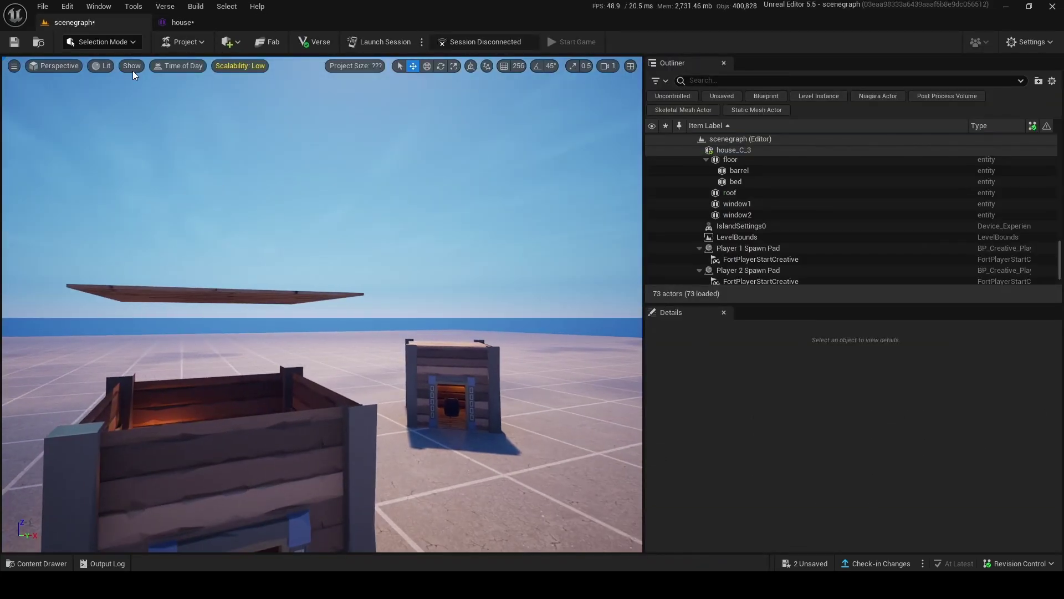
click(183, 24)
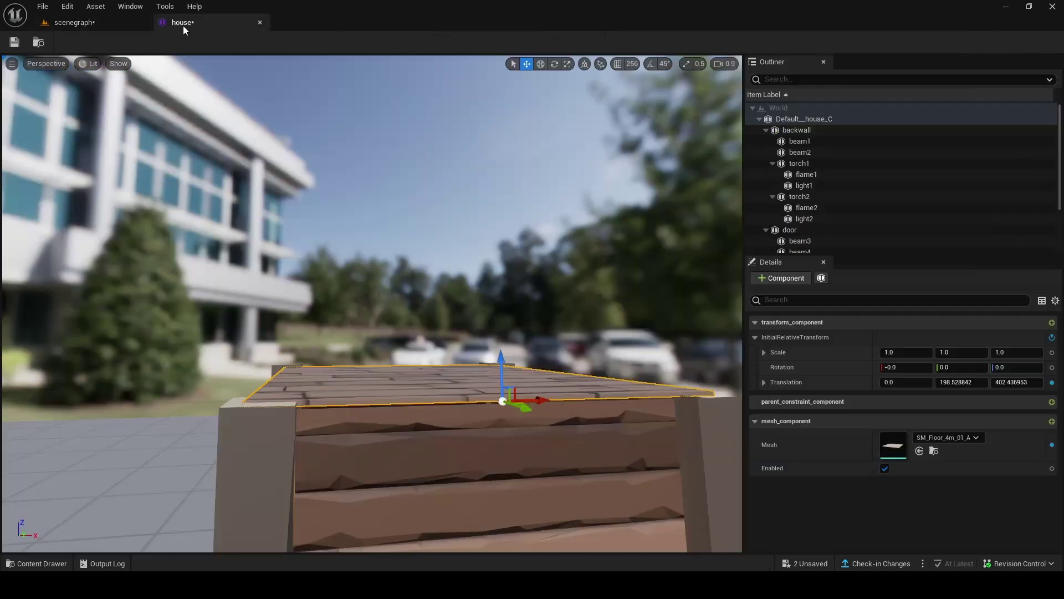
click(68, 22)
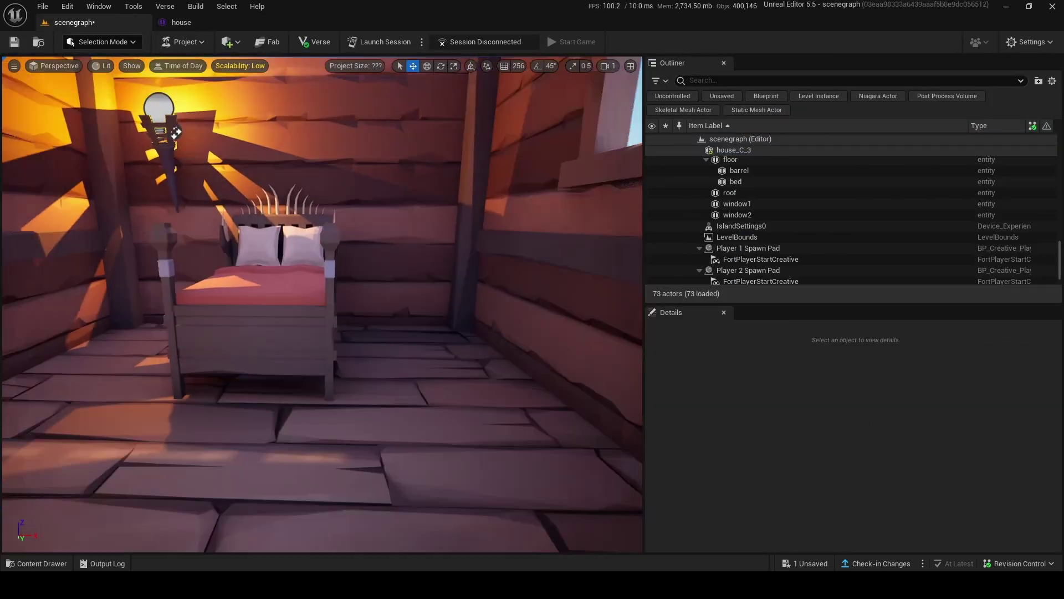
Examine the first house's interior and the roofs of all three placed houses in the level.
mouse_move(323, 304)
right_down()
mouse_move(399, 302)
mouse_move(332, 311)
right_up()
scroll(323, 305, down, 2)
right_drag(258, 271, 393, 270)
scroll(258, 271, up, 1)
click(417, 283)
click(311, 272)
right_drag(311, 273, 448, 311)
scroll(310, 273, up, 1)
scroll(311, 273, up, 5)
right_drag(325, 432, 297, 247)
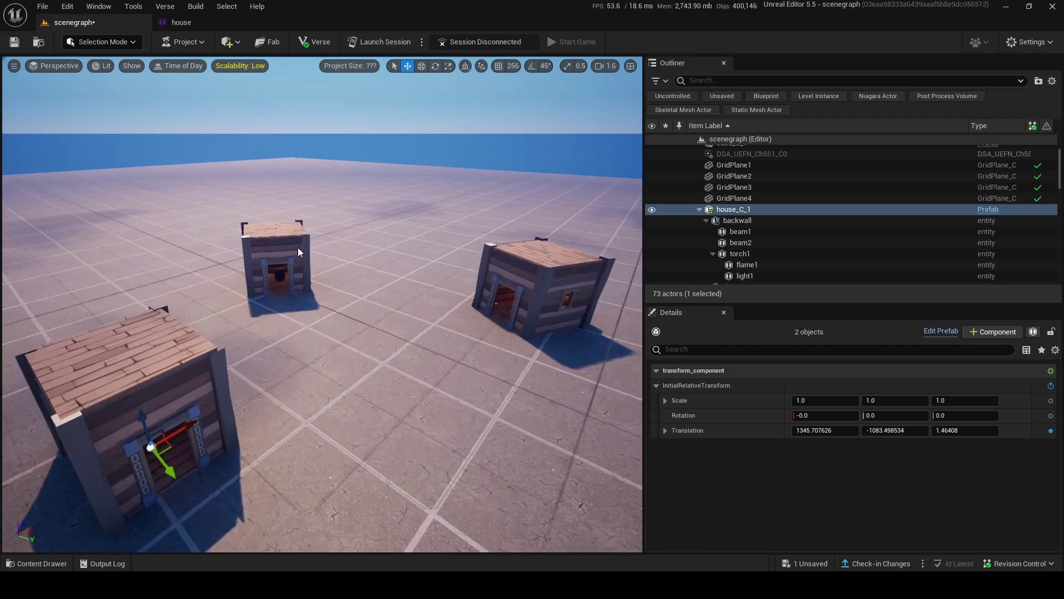
Inspect the third house and the torch flame's particle effect inside the first house.
click(521, 286)
mouse_move(468, 299)
right_down()
mouse_move(427, 309)
mouse_move(522, 307)
right_up()
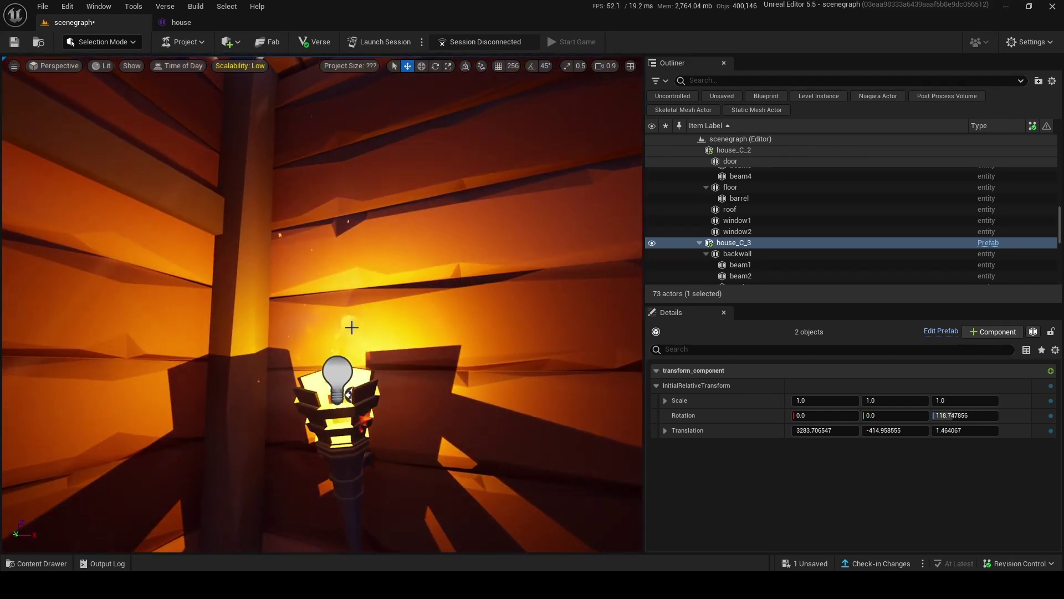
click(332, 361)
right_drag(322, 299, 328, 357)
right_drag(373, 320, 371, 361)
scroll(388, 355, up, 4)
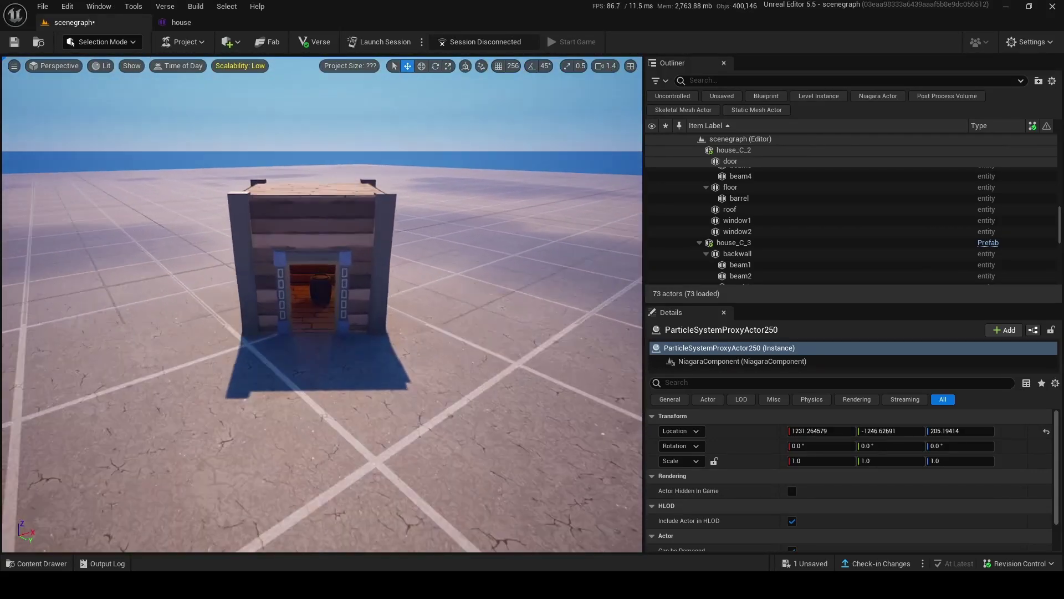
Look over the placed houses from near and far in the level.
key(w)
mouse_move(387, 305)
right_down()
mouse_move(396, 355)
mouse_move(394, 305)
mouse_move(397, 322)
mouse_move(355, 322)
mouse_move(350, 372)
mouse_move(382, 316)
mouse_move(394, 321)
right_up()
key(w)
scroll(349, 371, down, 4)
key(s)
key(s)
key(w)
key(s)
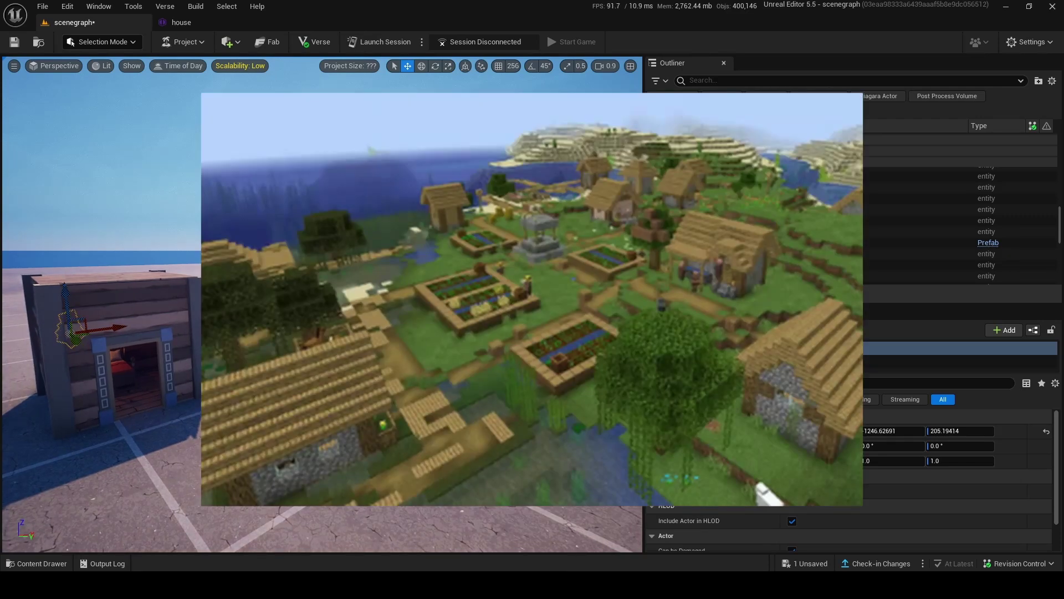